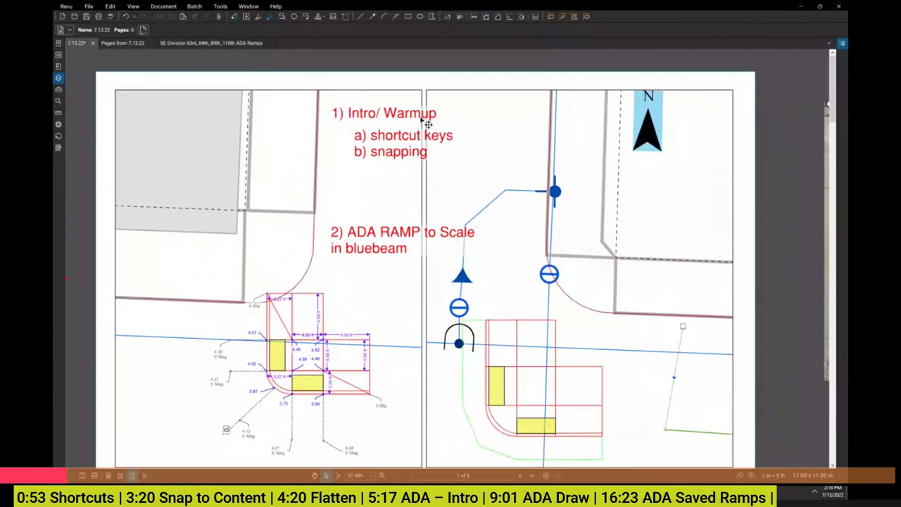
Glance at the next street ramp photo, then return to the ramp plan.
{"action": "scroll", "coordinate": [397, 187], "scroll_direction": "down", "scroll_amount": 1}
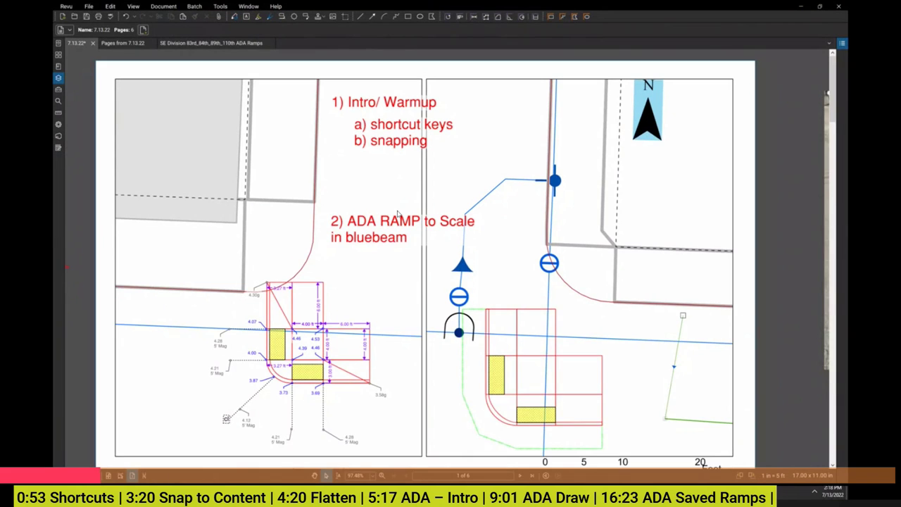
{"action": "scroll", "coordinate": [398, 213], "scroll_direction": "down", "scroll_amount": 1}
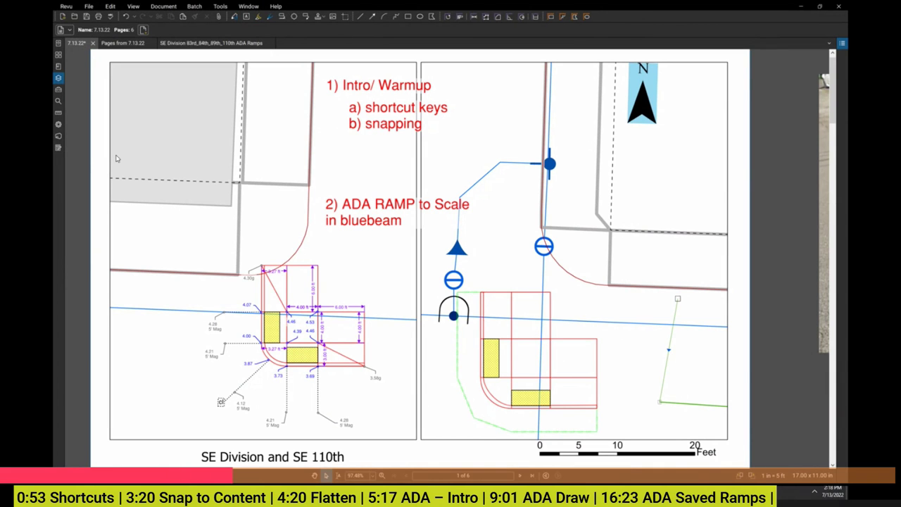
{"action": "key", "text": "alt+Tab"}
{"action": "key", "text": "Right"}
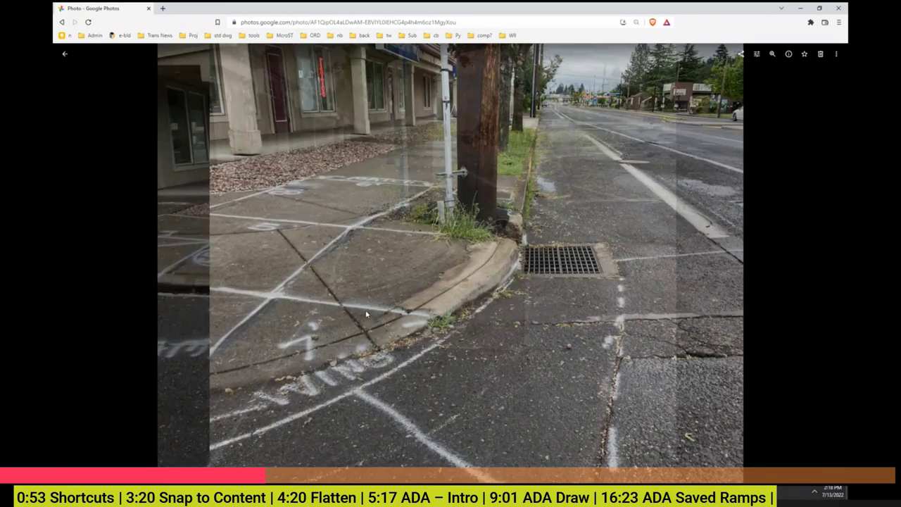
{"action": "key", "text": "alt+Tab"}
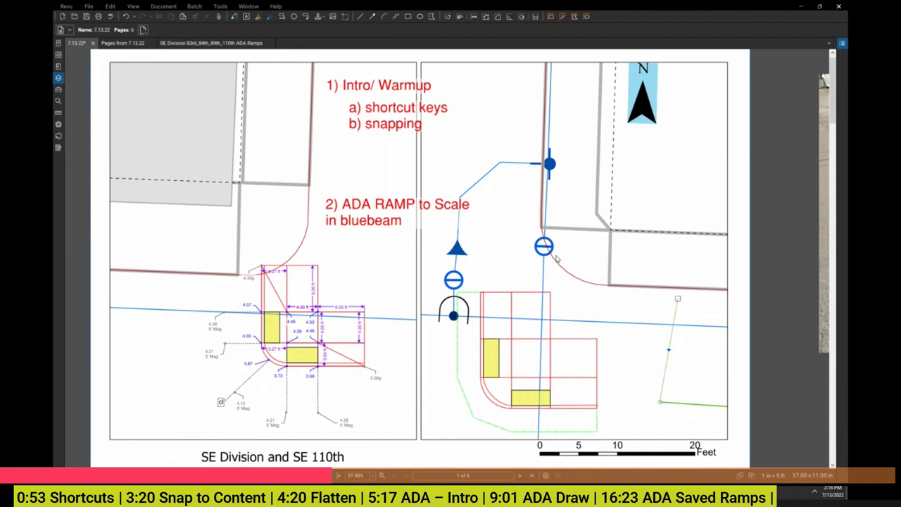
{"action": "scroll", "coordinate": [574, 223], "scroll_direction": "down", "scroll_amount": 1}
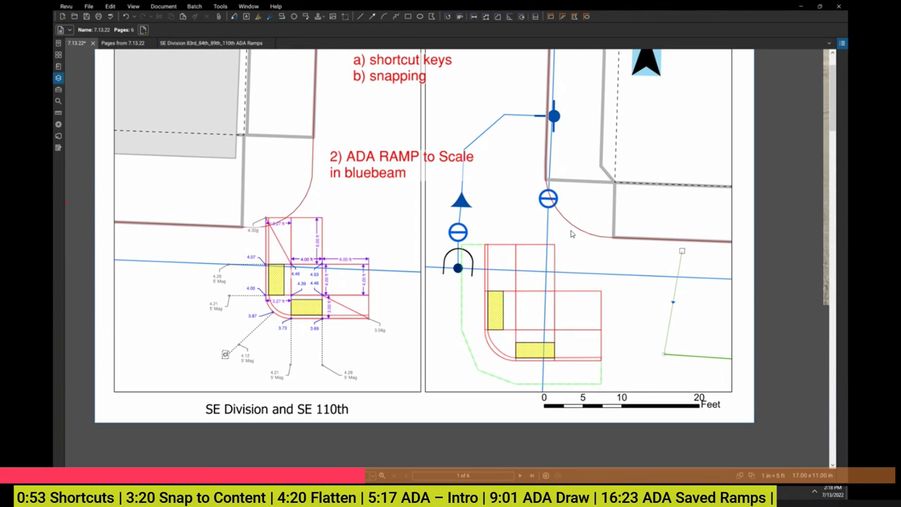
{"action": "scroll", "coordinate": [568, 250], "scroll_direction": "up", "scroll_amount": 1}
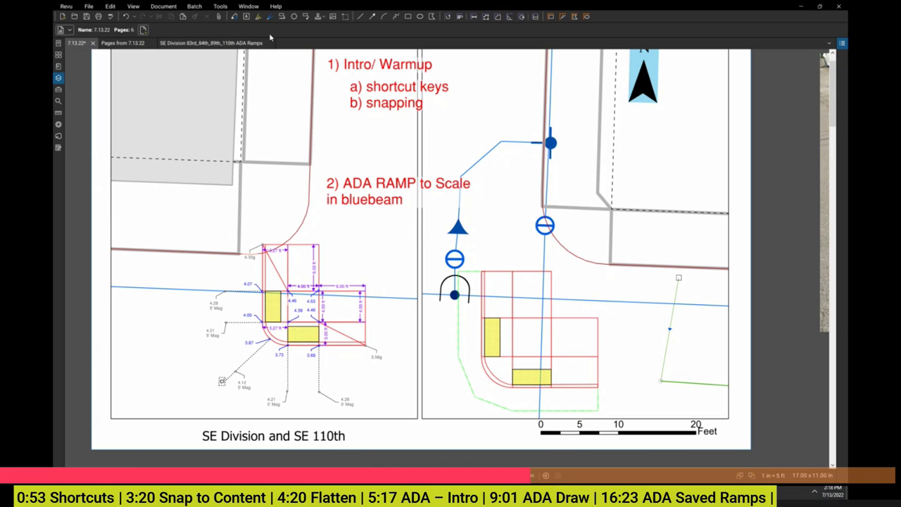
Look over the Tools menu categories, dismiss it, and zoom around the intro notes.
{"action": "left_click", "coordinate": [224, 7]}
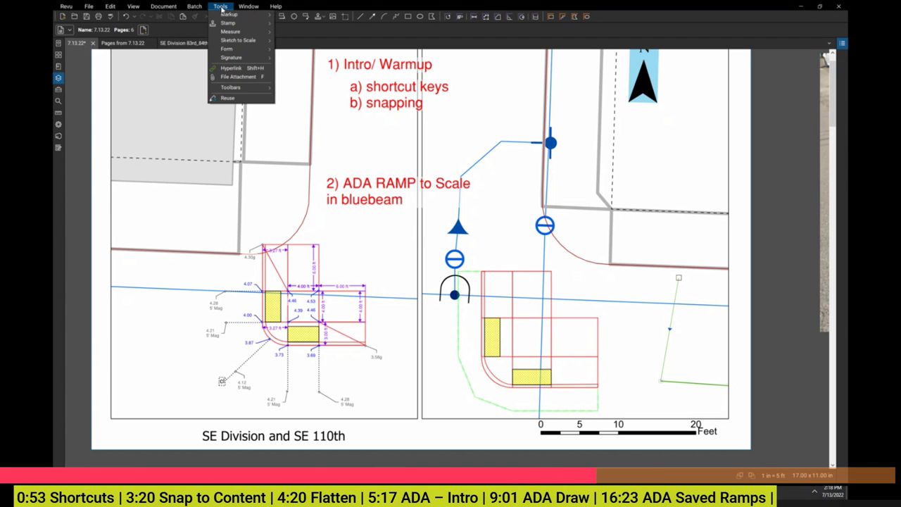
{"action": "mouse_move", "coordinate": [228, 43]}
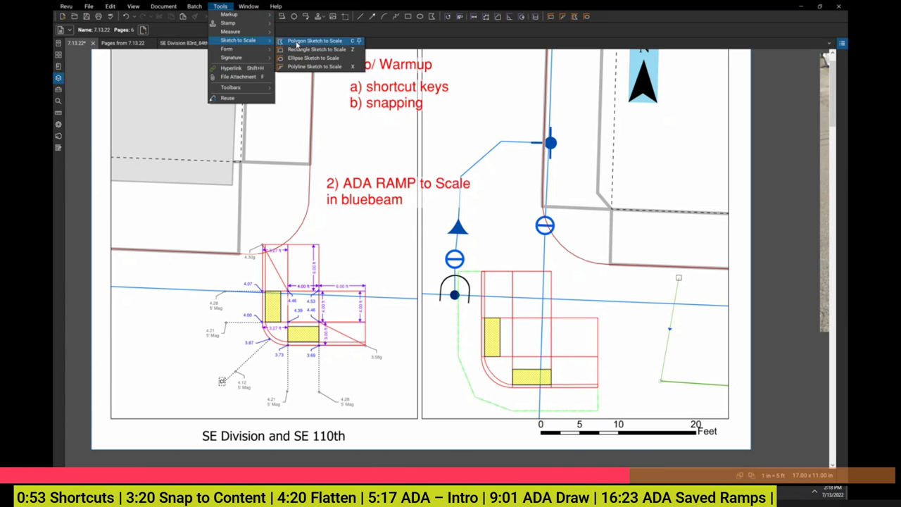
{"action": "key", "text": "Escape"}
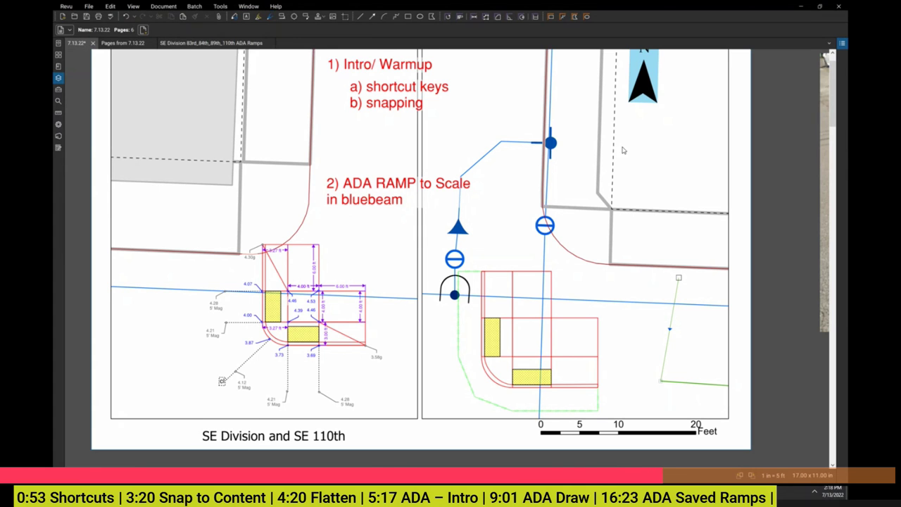
{"action": "scroll", "coordinate": [623, 159], "scroll_direction": "up", "scroll_amount": 1}
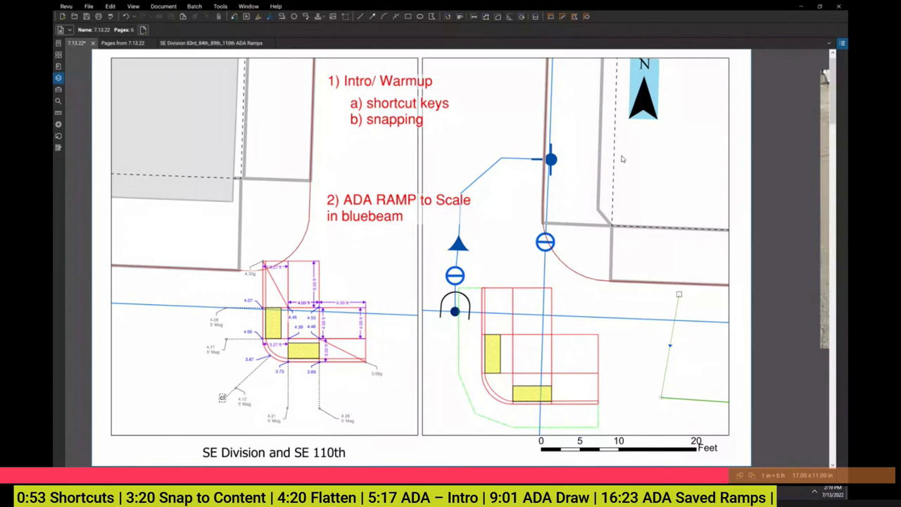
{"action": "scroll", "coordinate": [600, 176], "scroll_direction": "down", "scroll_amount": 1}
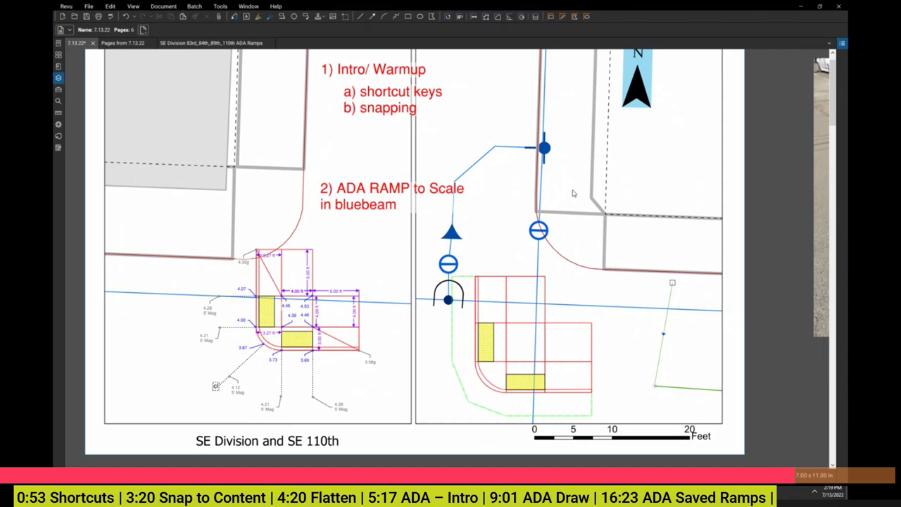
{"action": "scroll", "coordinate": [396, 141], "scroll_direction": "up", "scroll_amount": 3}
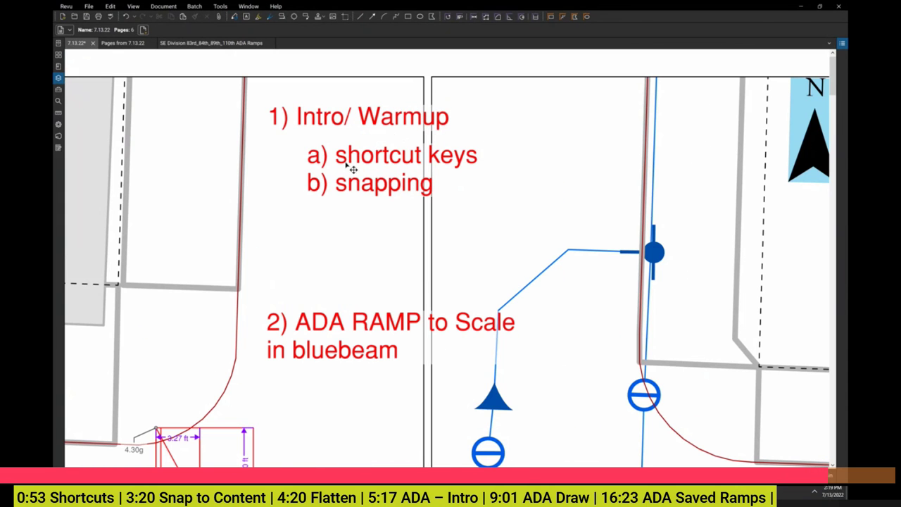
{"action": "scroll", "coordinate": [396, 158], "scroll_direction": "down", "scroll_amount": 1}
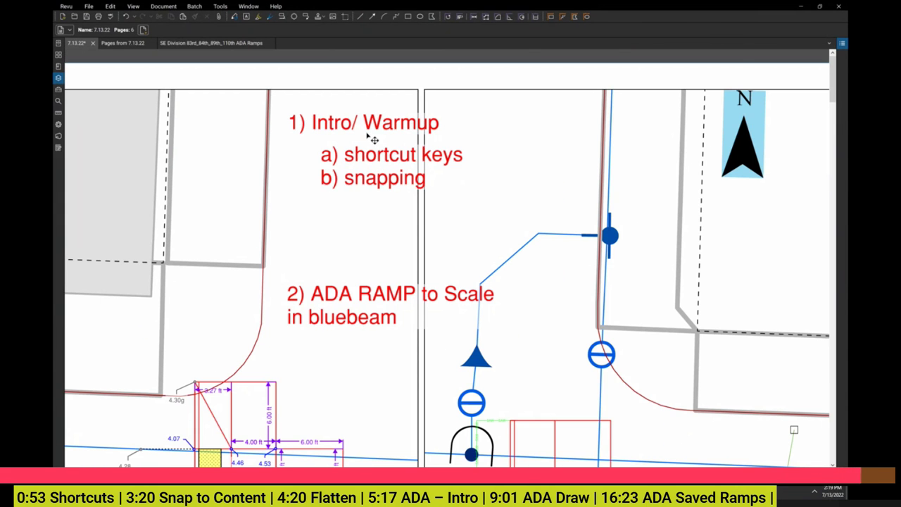
{"action": "scroll", "coordinate": [381, 134], "scroll_direction": "up", "scroll_amount": 2}
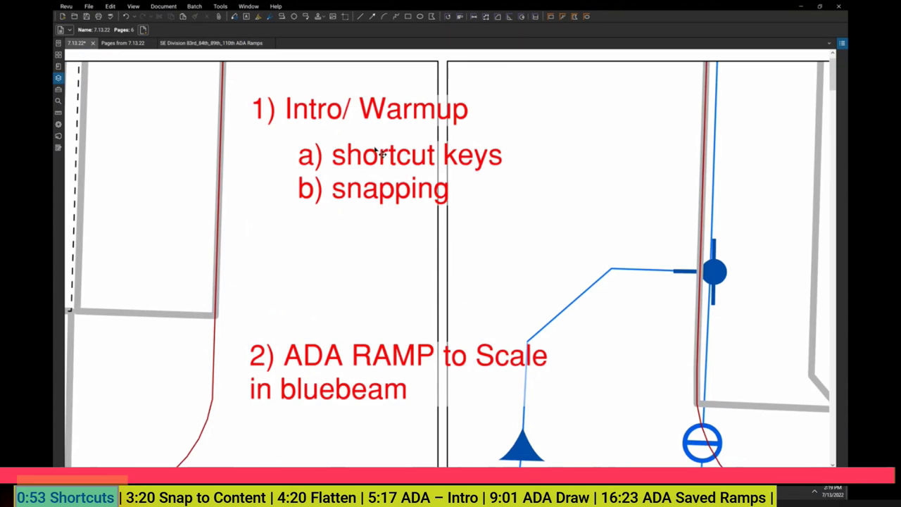
{"action": "scroll", "coordinate": [505, 153], "scroll_direction": "down", "scroll_amount": 2}
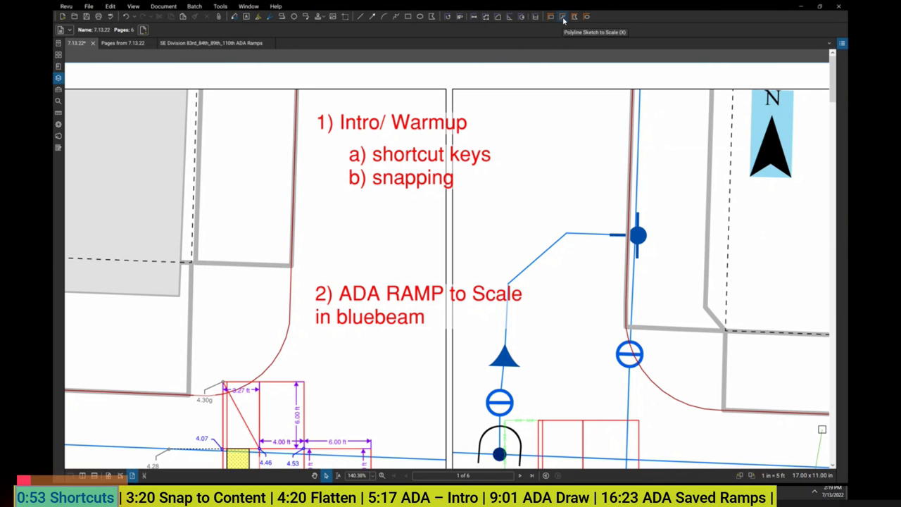
Bring up the Tools menu's Markup tools.
{"action": "left_click", "coordinate": [222, 7]}
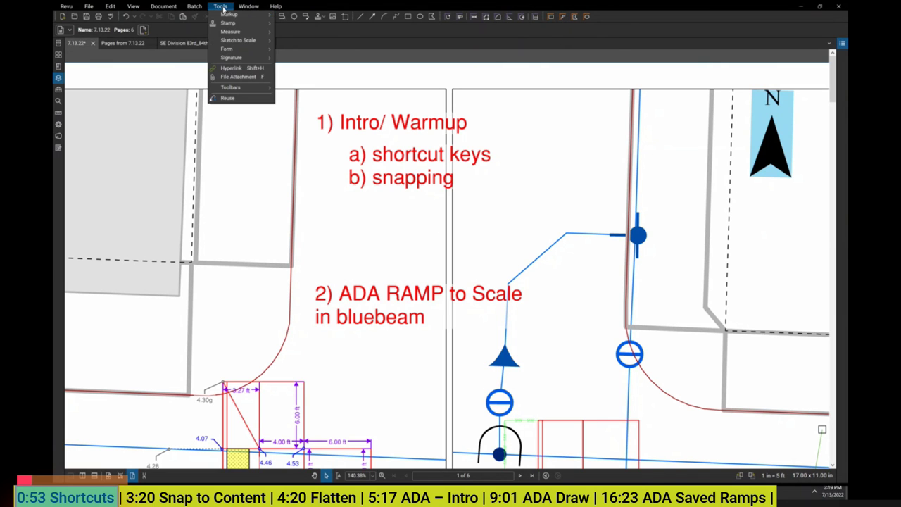
{"action": "left_click", "coordinate": [222, 7]}
{"action": "left_click", "coordinate": [222, 7]}
{"action": "mouse_move", "coordinate": [229, 14]}
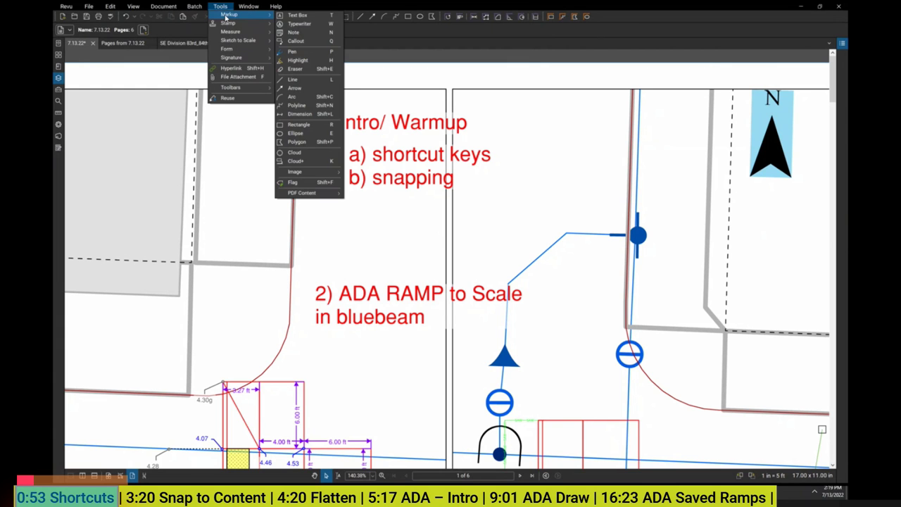
Place an empty typewriter text box in the blank parcel, then delete it.
{"action": "left_click", "coordinate": [308, 25]}
{"action": "left_click", "coordinate": [247, 161]}
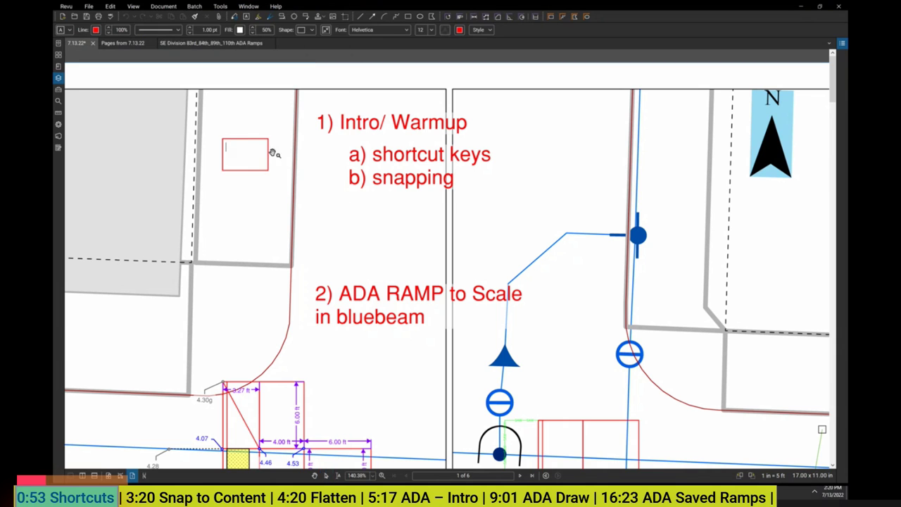
{"action": "key", "text": "Escape"}
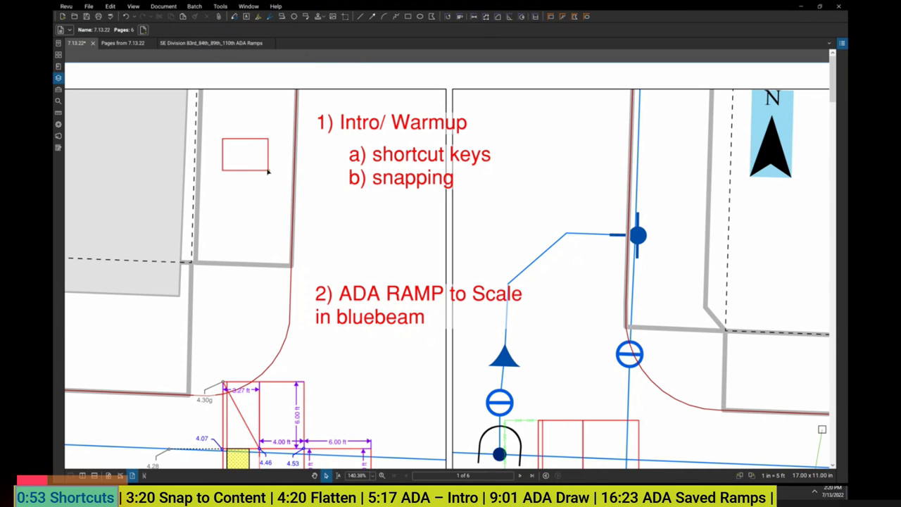
{"action": "left_click", "coordinate": [267, 172]}
{"action": "key", "text": "Delete"}
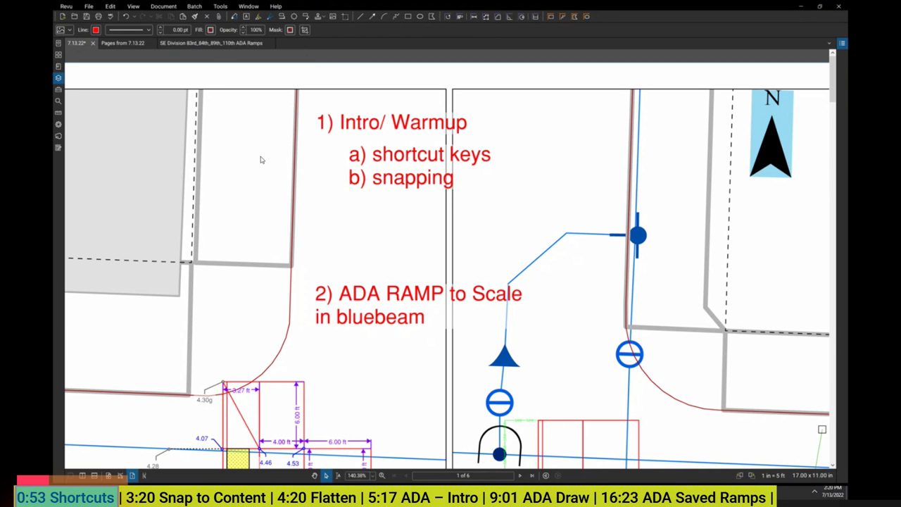
Draw a practice red callout arrow in the blank parcel.
{"action": "left_click_drag", "start_coordinate": [274, 149], "coordinate": [284, 147]}
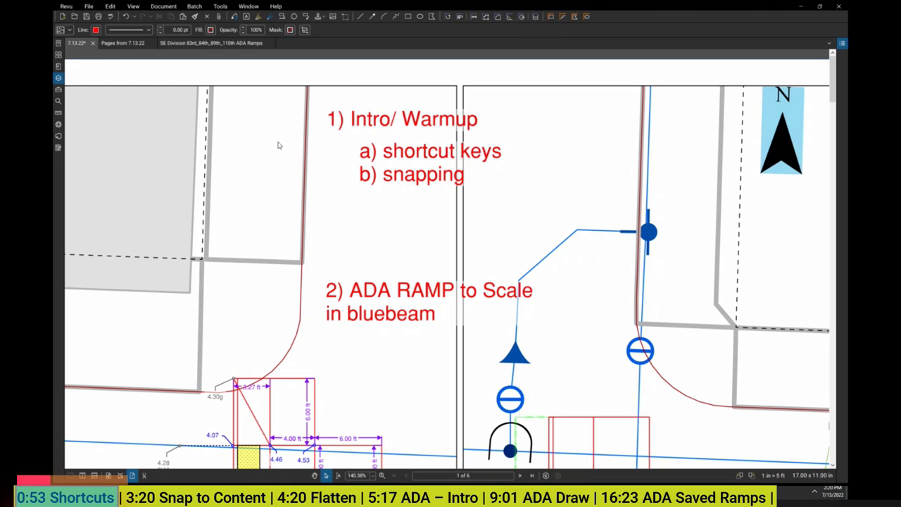
{"action": "key", "text": "q"}
{"action": "left_click", "coordinate": [225, 159]}
{"action": "left_click", "coordinate": [254, 190]}
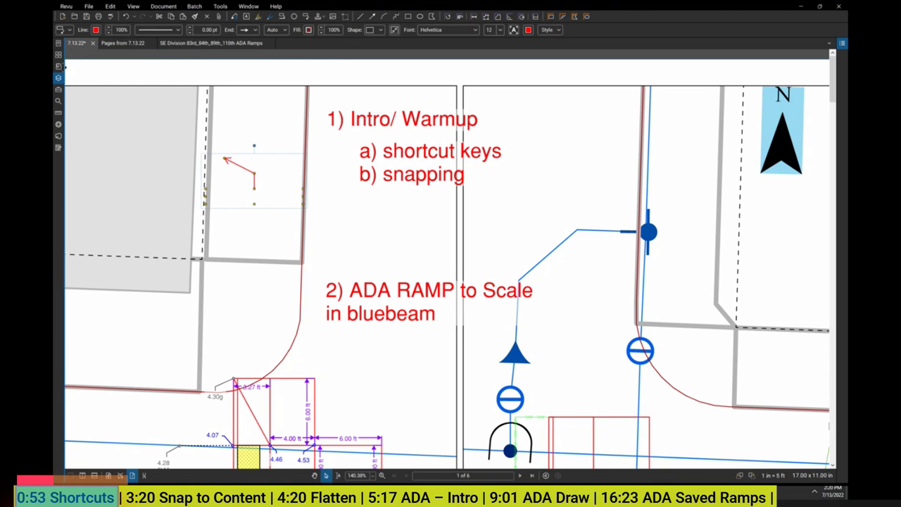
Toggle the Tool Chest open and closed, then select and delete the red arrow.
{"action": "left_click", "coordinate": [59, 90]}
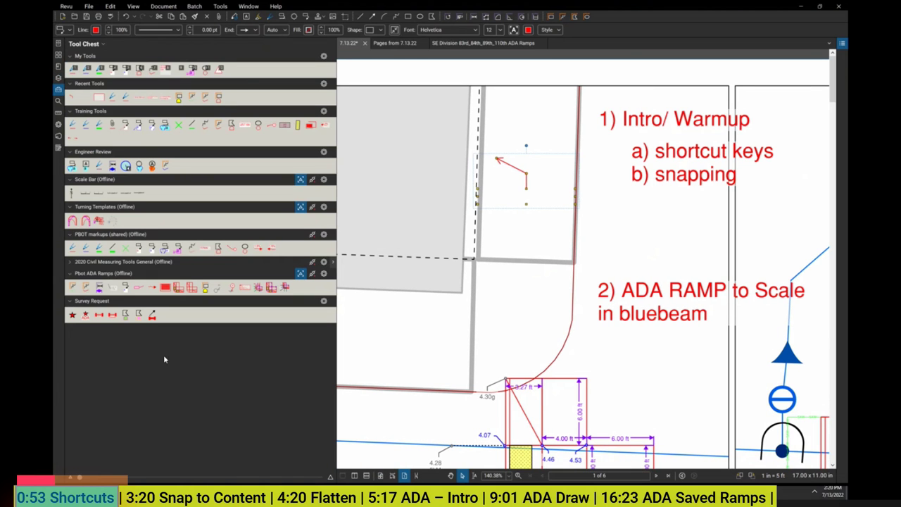
{"action": "left_click", "coordinate": [59, 90]}
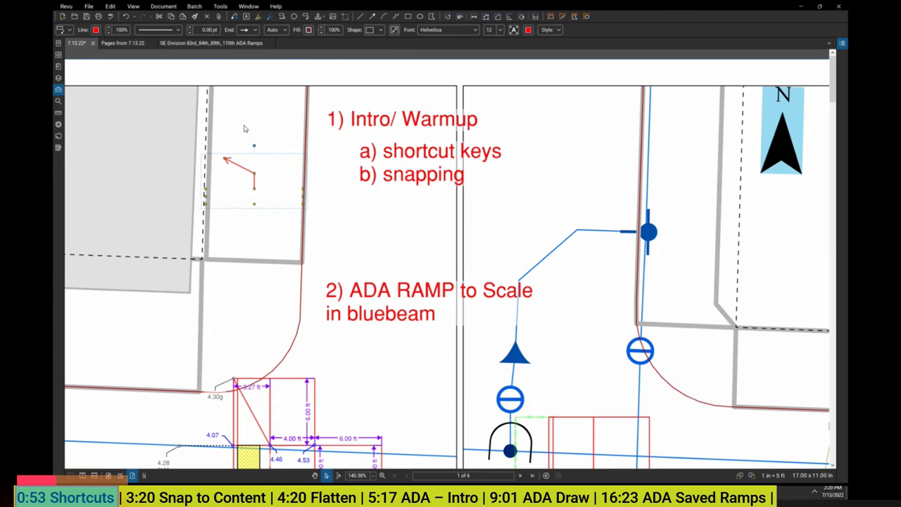
{"action": "left_click", "coordinate": [257, 121]}
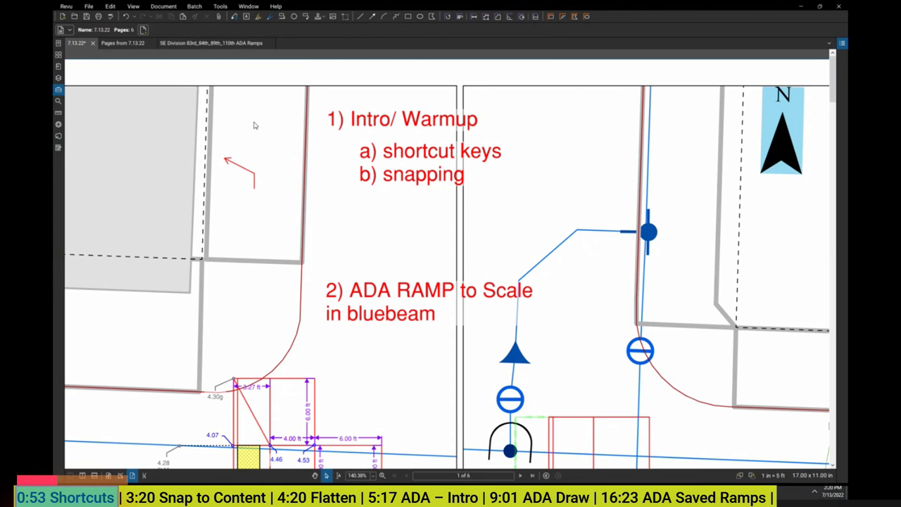
{"action": "left_click", "coordinate": [254, 176]}
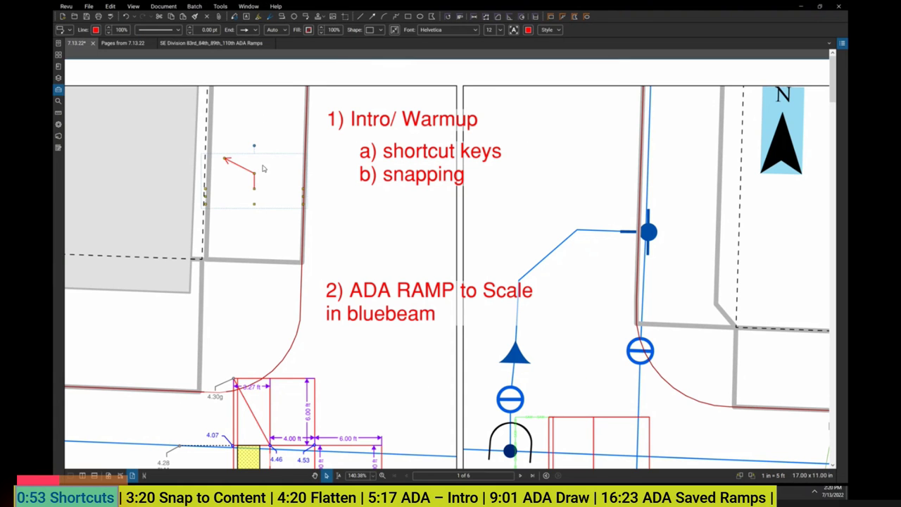
{"action": "key", "text": "Delete"}
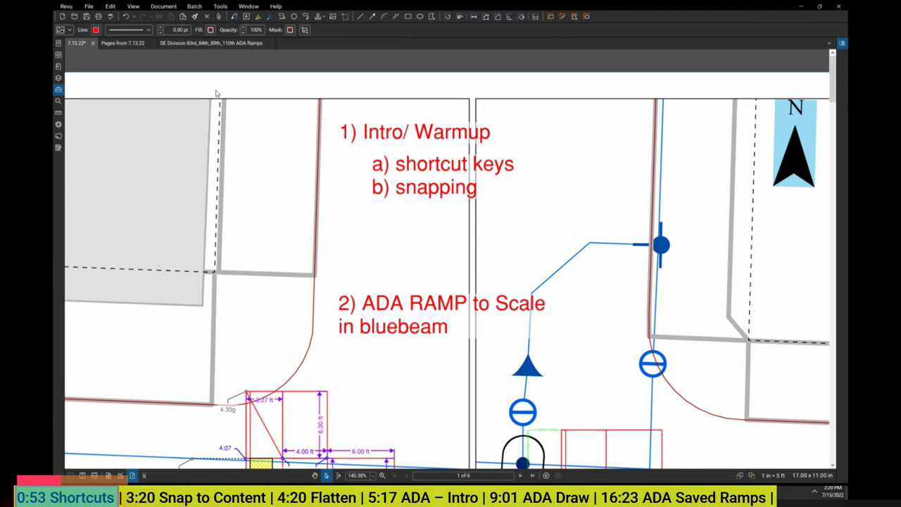
Open the Keyboard Shortcuts list from the Revu menu.
{"action": "left_click", "coordinate": [65, 8]}
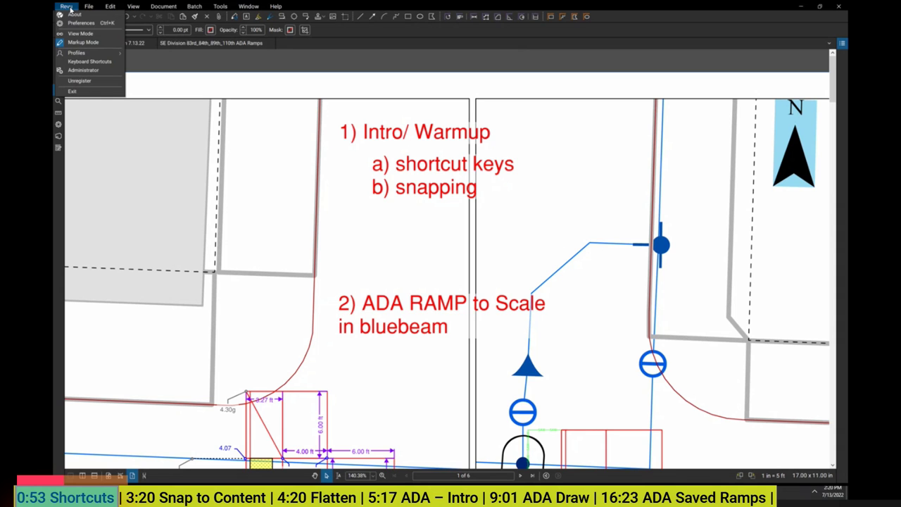
{"action": "left_click", "coordinate": [68, 8]}
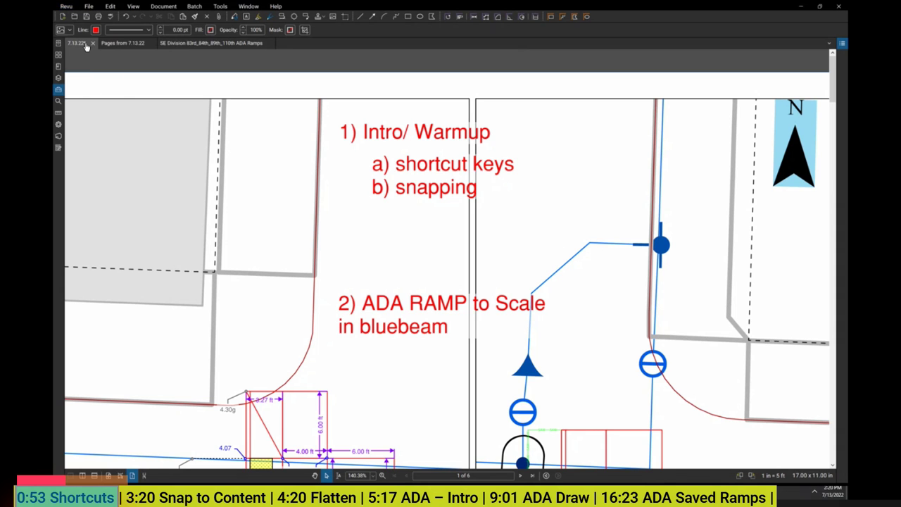
{"action": "left_click", "coordinate": [67, 10]}
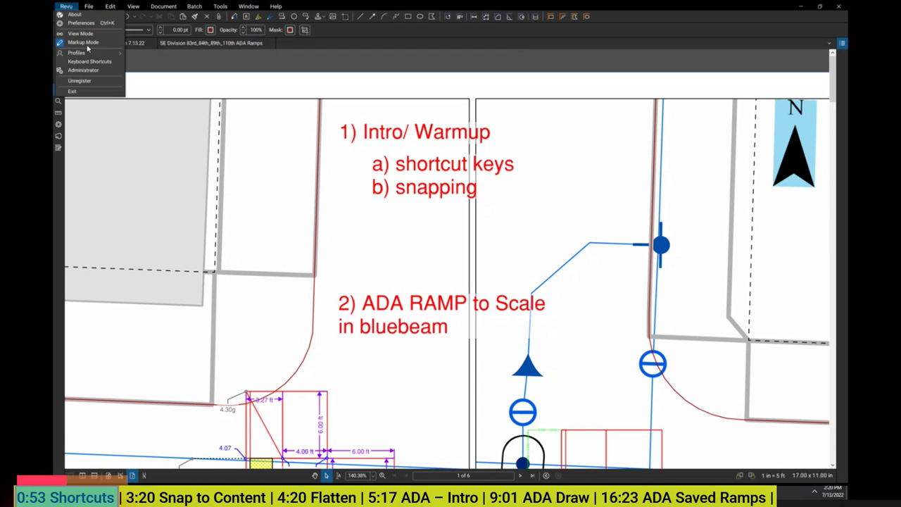
{"action": "left_click", "coordinate": [97, 66]}
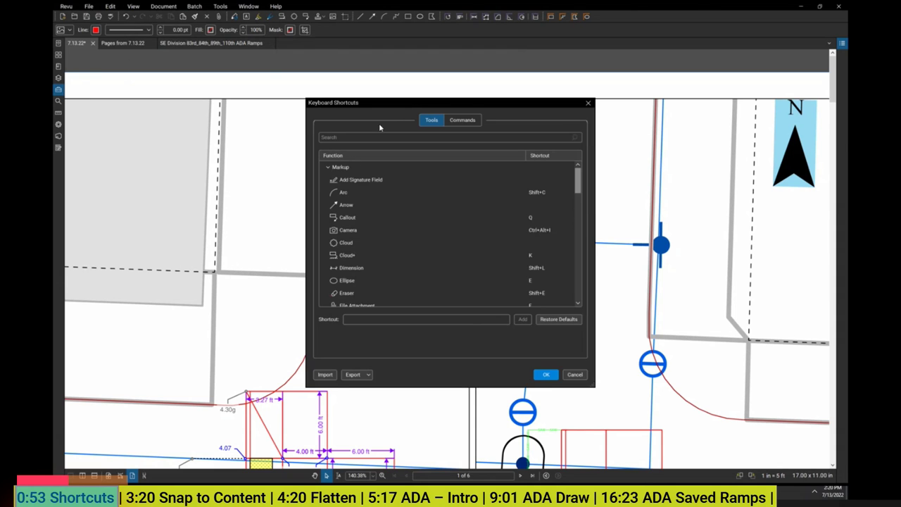
{"action": "left_click_drag", "start_coordinate": [534, 159], "coordinate": [542, 227]}
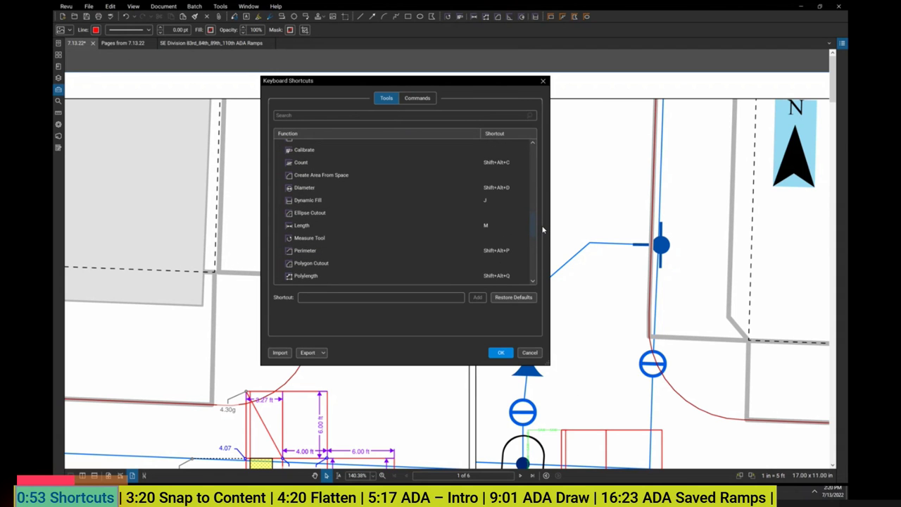
Check the Length, Measure Tool and Area shortcut entries in the list.
{"action": "left_click", "coordinate": [391, 226]}
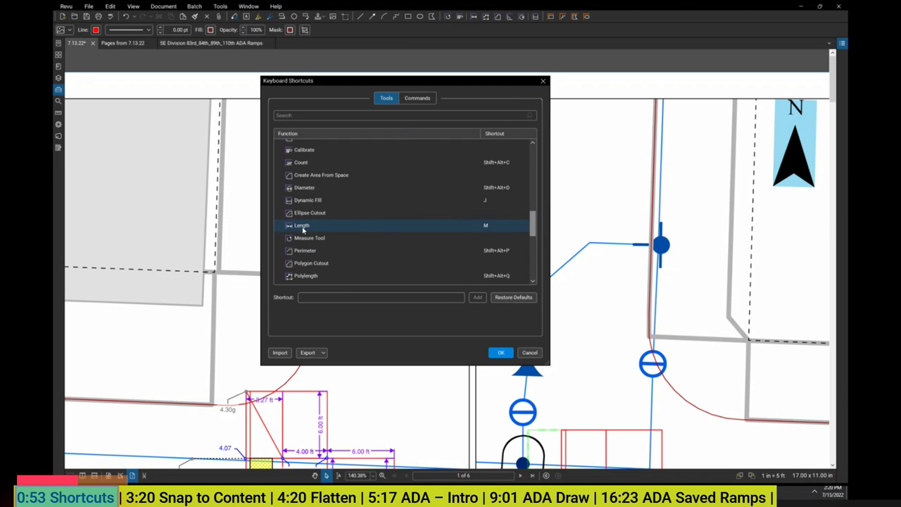
{"action": "scroll", "coordinate": [317, 247], "scroll_direction": "up", "scroll_amount": 1}
{"action": "left_click", "coordinate": [330, 262]}
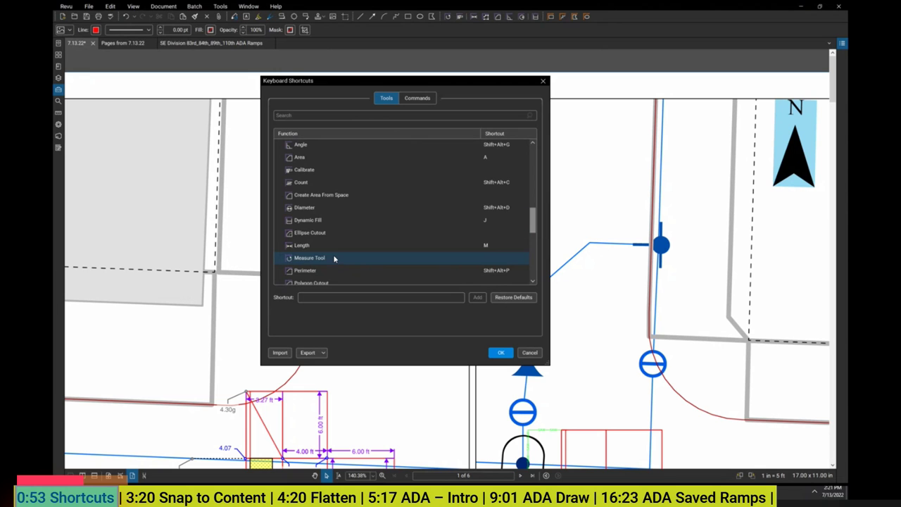
{"action": "left_click", "coordinate": [296, 159]}
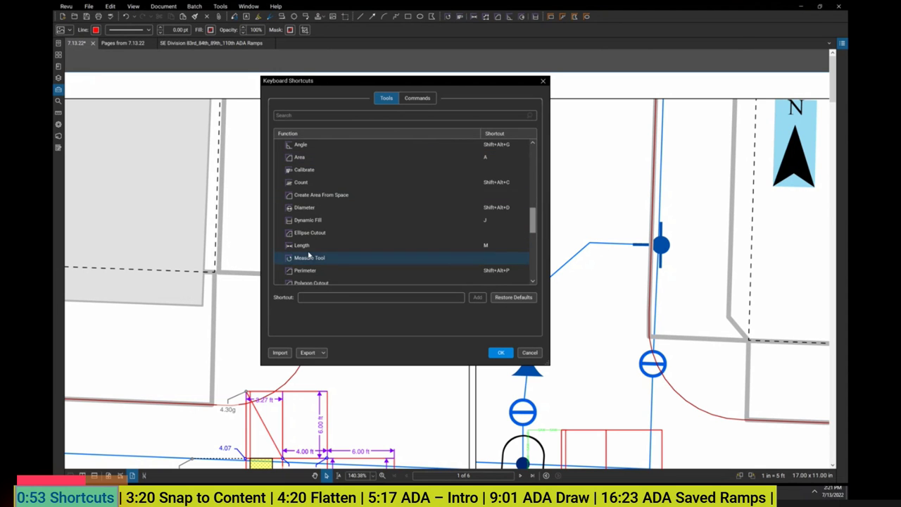
{"action": "left_click", "coordinate": [308, 160]}
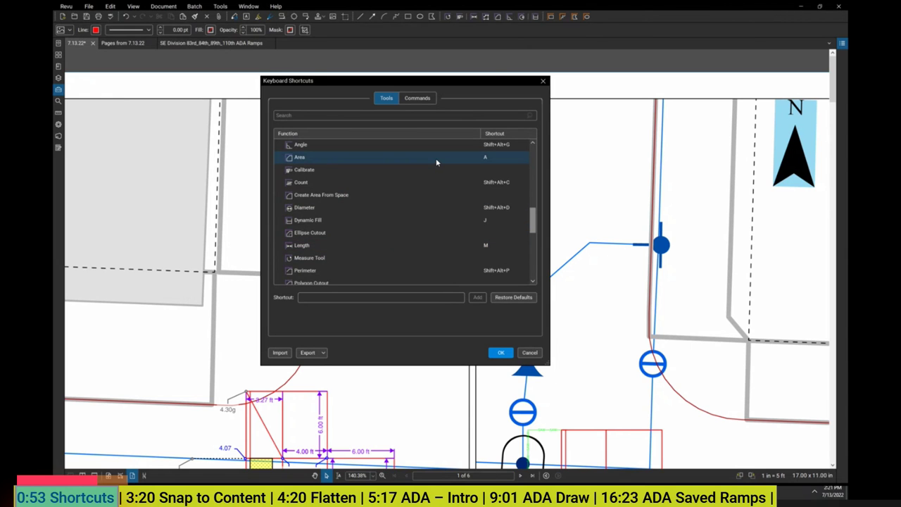
Close the shortcuts list and try a 30.53 sf area and a 9.89 ft length measurement.
{"action": "left_click", "coordinate": [542, 82]}
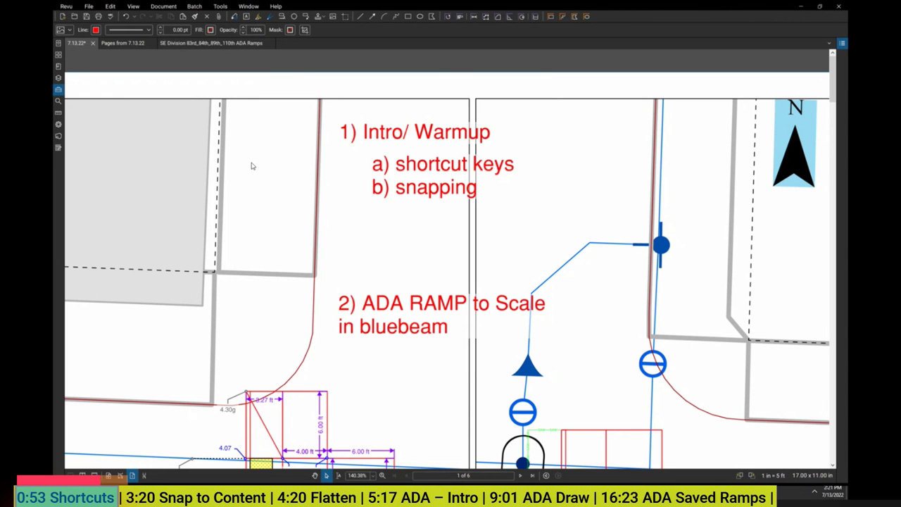
{"action": "key", "text": "ctrl+z"}
{"action": "key", "text": "Escape"}
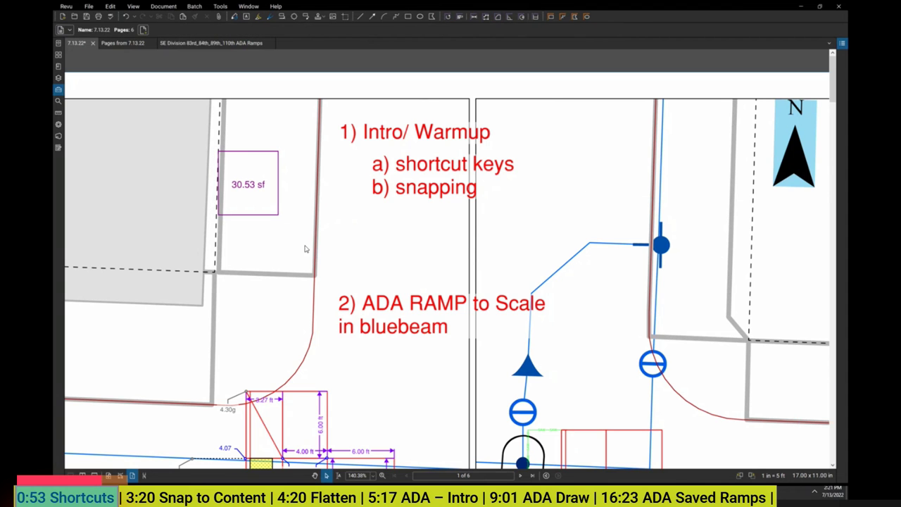
{"action": "key", "text": "shift+alt+l"}
{"action": "left_click", "coordinate": [285, 244]}
{"action": "left_click", "coordinate": [396, 244]}
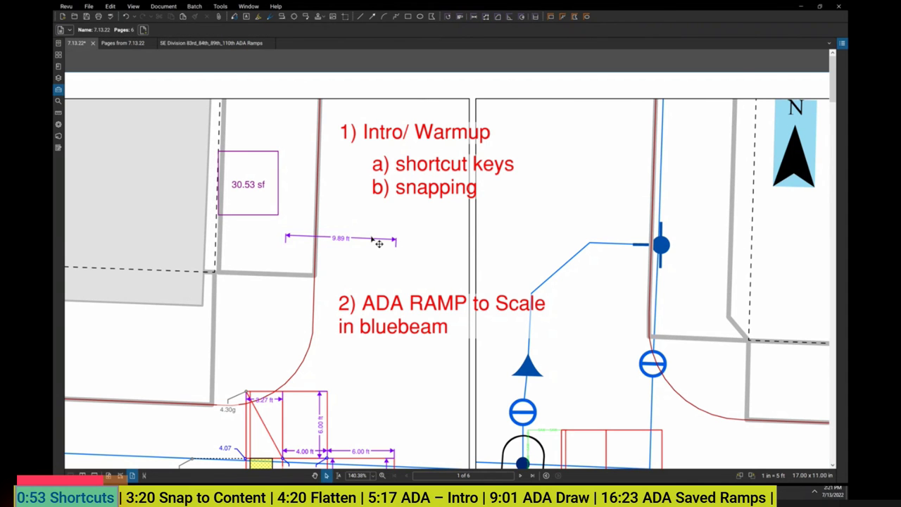
Undo both test measurements so none remain on the plan.
{"action": "key", "text": "ctrl+z"}
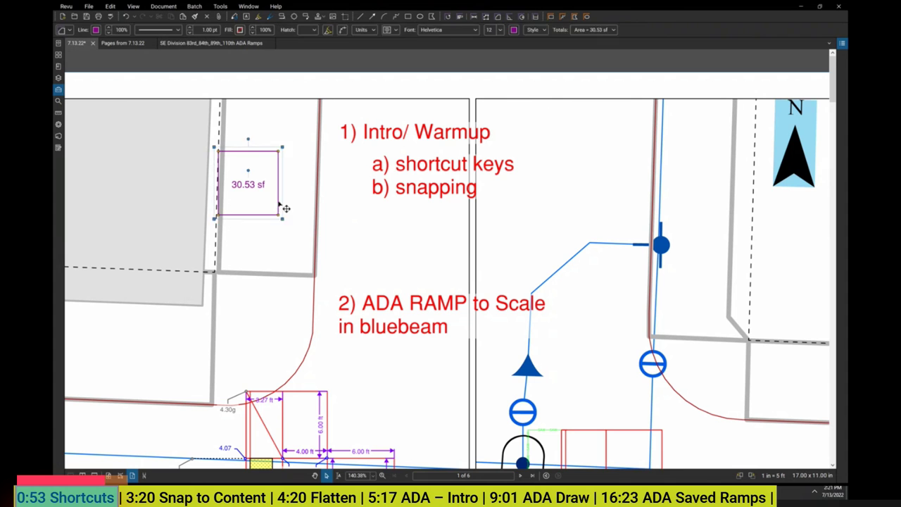
{"action": "key", "text": "ctrl+z"}
{"action": "left_click_drag", "start_coordinate": [254, 171], "coordinate": [261, 181]}
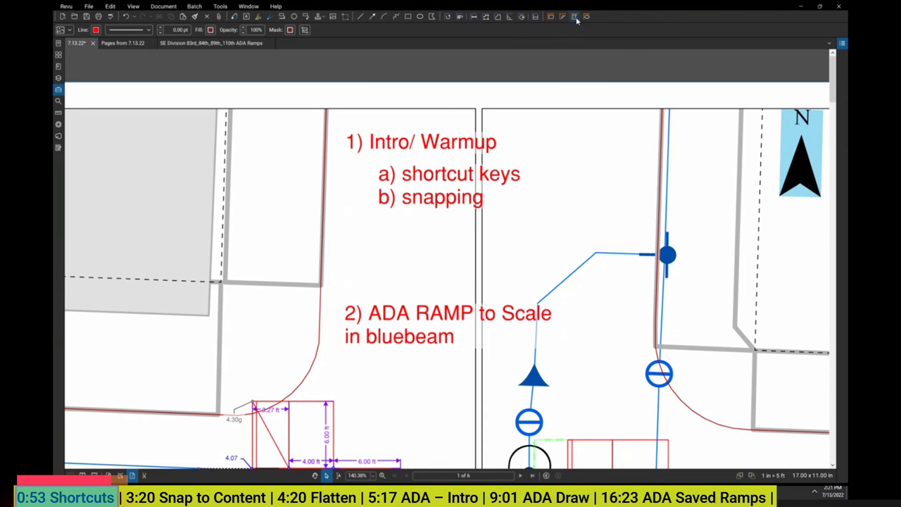
{"action": "left_click", "coordinate": [68, 7]}
Find the Sketch to Scale shortcuts in Keyboard Shortcuts: Polygon C, Polyline X, Rectangle Z.
{"action": "left_click", "coordinate": [77, 63]}
{"action": "left_click_drag", "start_coordinate": [578, 180], "coordinate": [579, 259]}
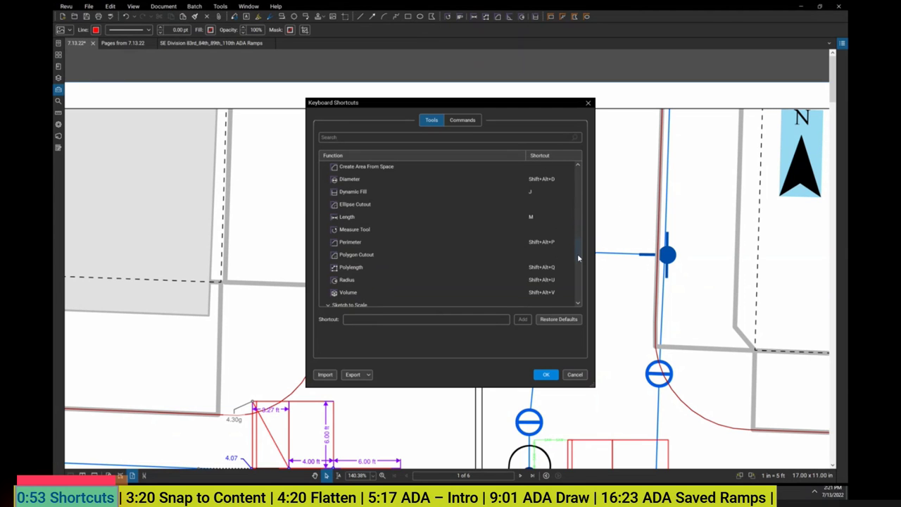
{"action": "scroll", "coordinate": [416, 237], "scroll_direction": "down", "scroll_amount": 3}
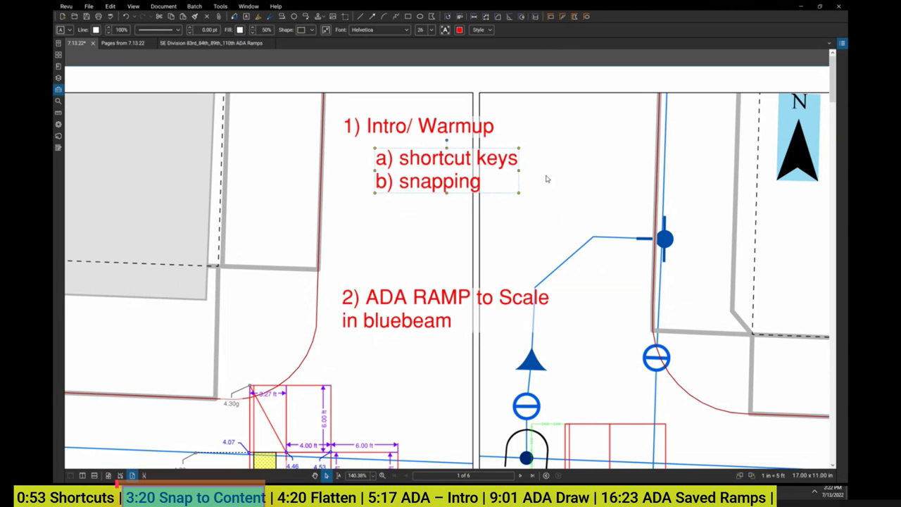
Start a line at the ramp rectangle's corner, then cancel it with Esc.
{"action": "scroll", "coordinate": [547, 178], "scroll_direction": "down", "scroll_amount": 3}
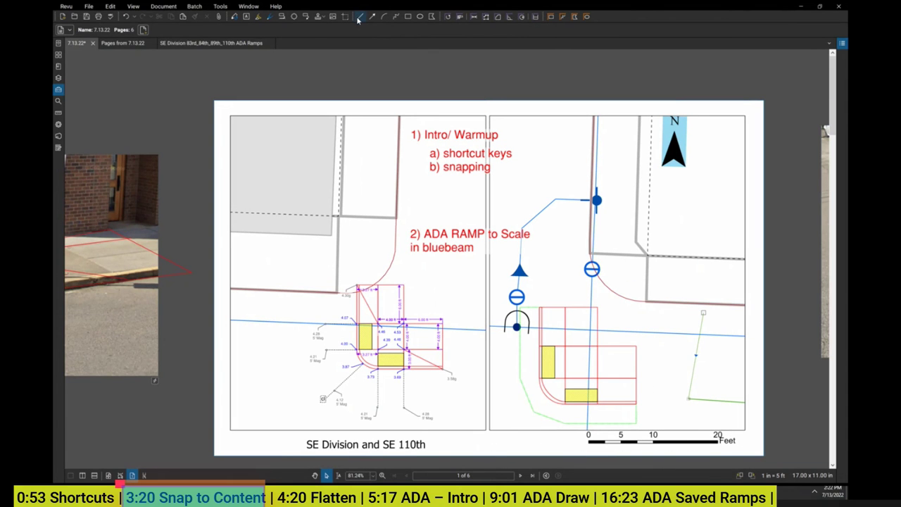
{"action": "left_click", "coordinate": [360, 19]}
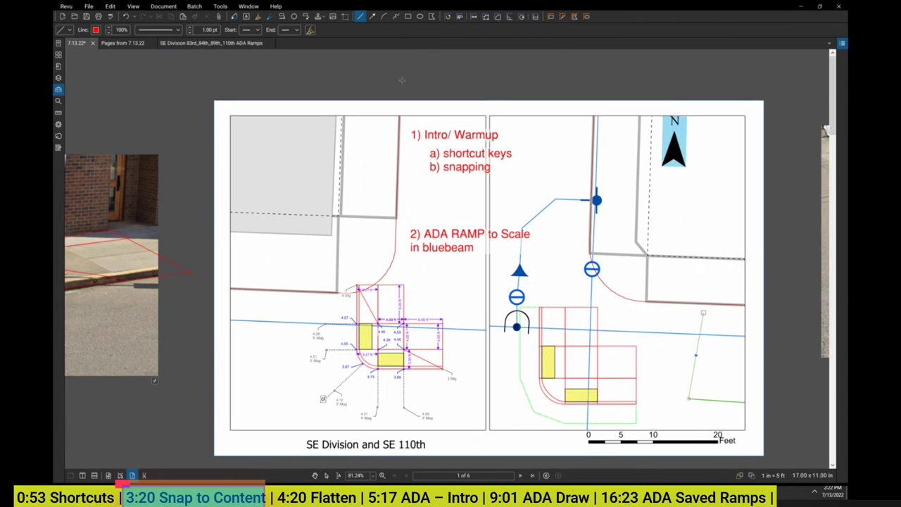
{"action": "scroll", "coordinate": [598, 307], "scroll_direction": "up", "scroll_amount": 3}
{"action": "left_click", "coordinate": [597, 308]}
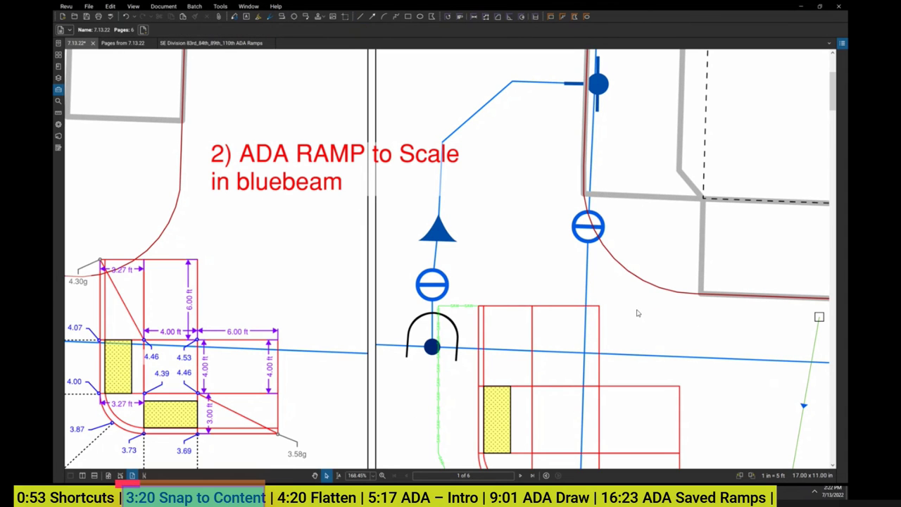
{"action": "scroll", "coordinate": [600, 307], "scroll_direction": "down", "scroll_amount": 2}
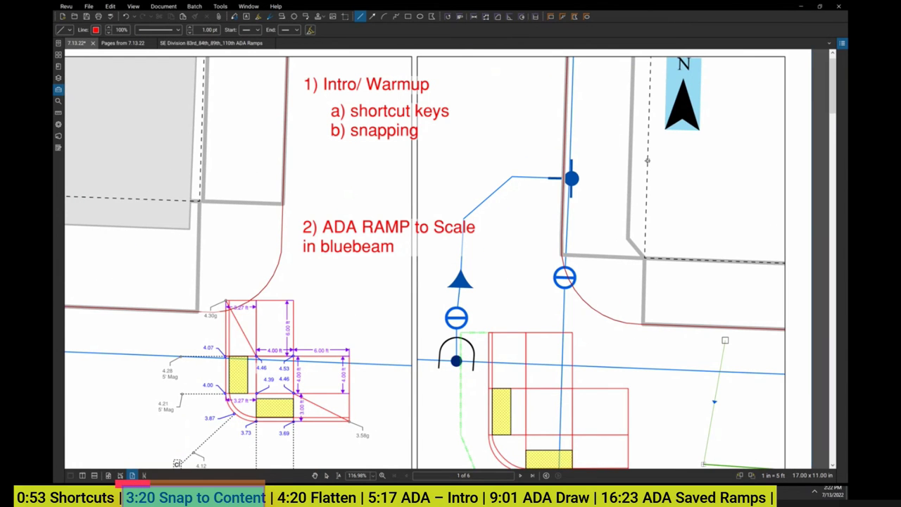
{"action": "key", "text": "Escape"}
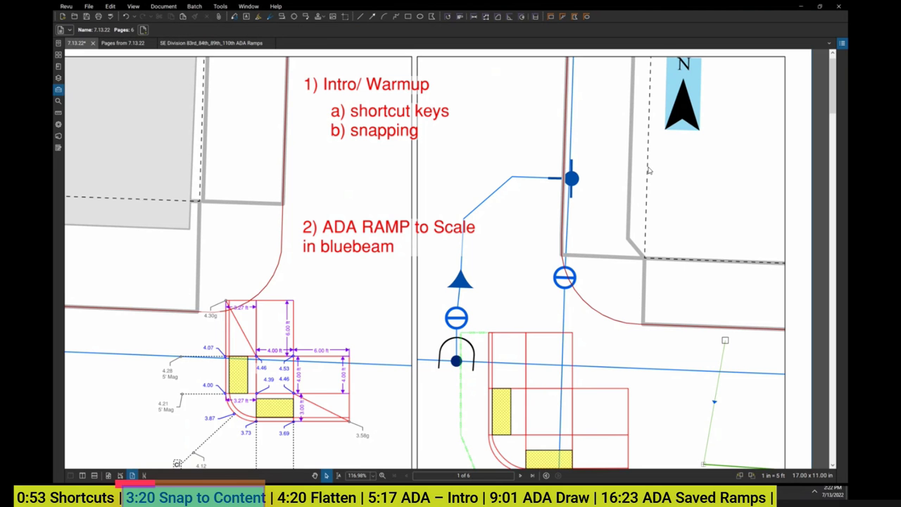
Open and close the Revu menu, then activate the Line tool with L and cancel it.
{"action": "scroll", "coordinate": [650, 169], "scroll_direction": "down", "scroll_amount": 2}
{"action": "scroll", "coordinate": [649, 170], "scroll_direction": "up", "scroll_amount": 2}
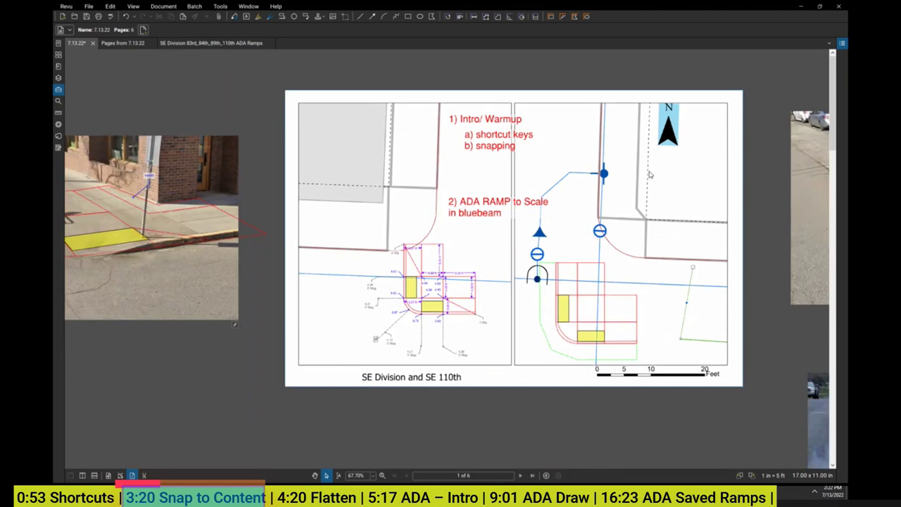
{"action": "scroll", "coordinate": [629, 173], "scroll_direction": "down", "scroll_amount": 1}
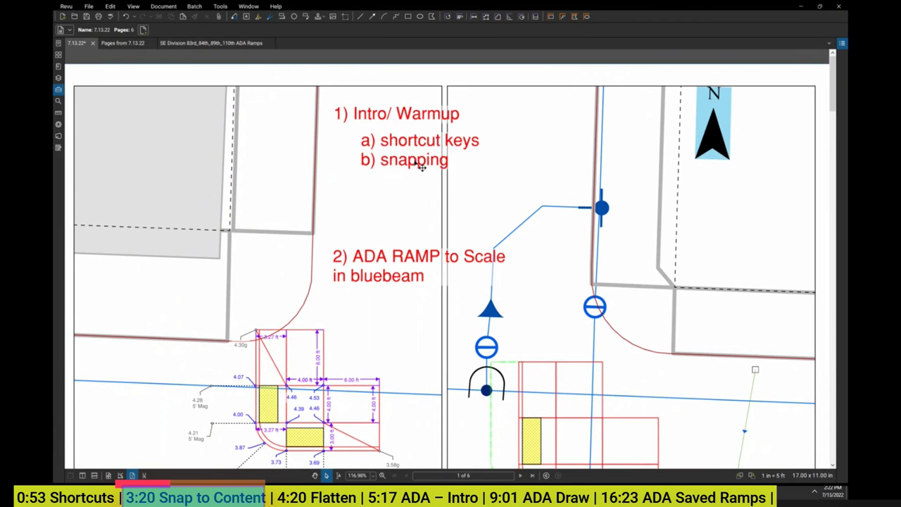
{"action": "left_click", "coordinate": [67, 7]}
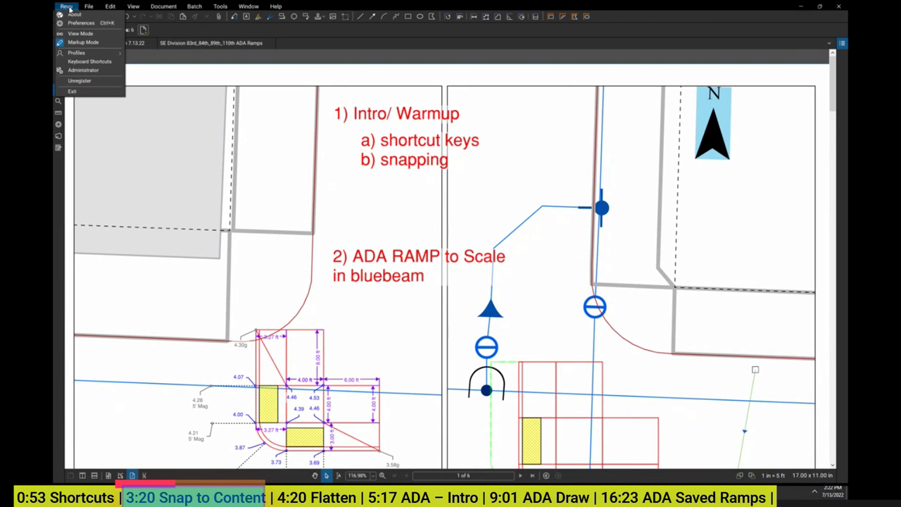
{"action": "left_click", "coordinate": [67, 7]}
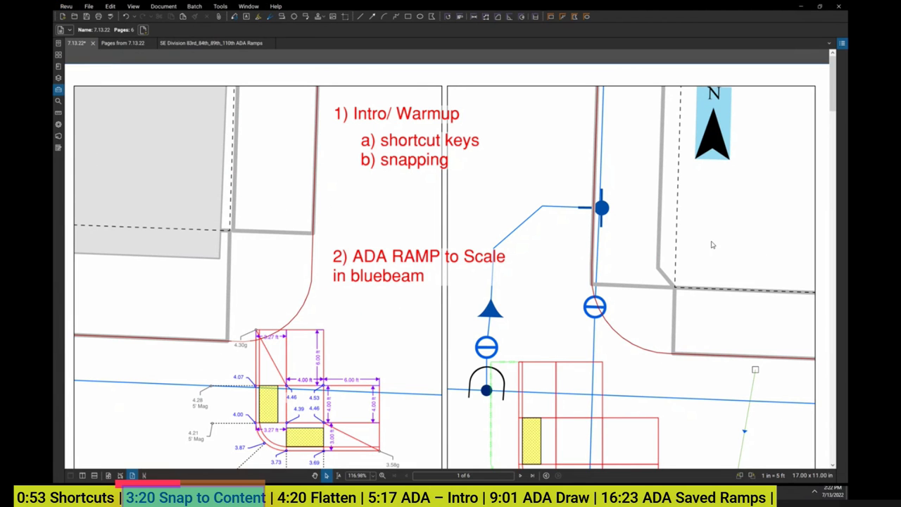
{"action": "key", "text": "l"}
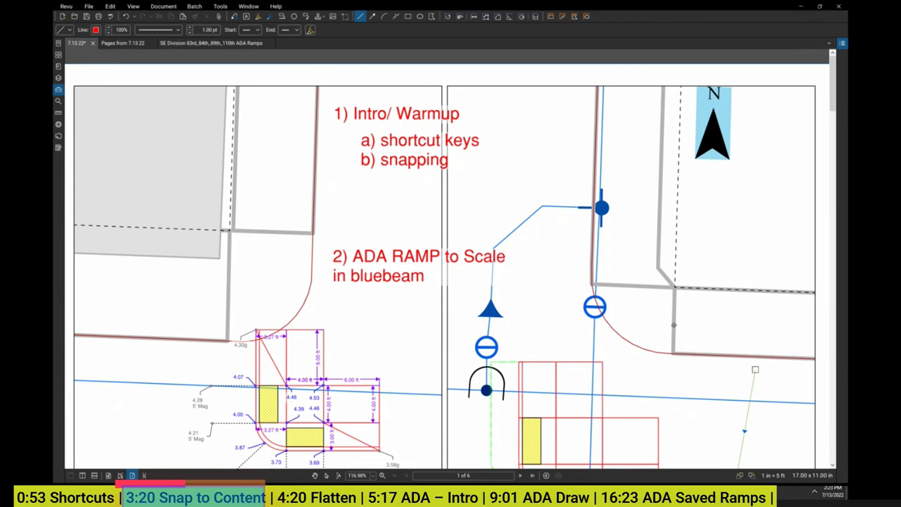
{"action": "key", "text": "Escape"}
Uncheck Snap to Content on the Grid & Snap tab of Revu Preferences.
{"action": "scroll", "coordinate": [683, 242], "scroll_direction": "down", "scroll_amount": 2}
{"action": "left_click", "coordinate": [65, 6]}
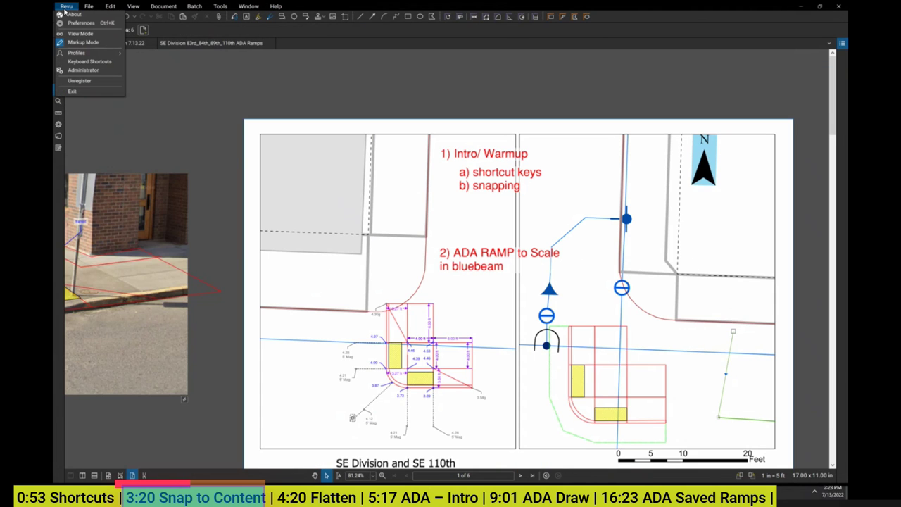
{"action": "left_click", "coordinate": [65, 7]}
{"action": "left_click", "coordinate": [66, 7]}
{"action": "left_click", "coordinate": [82, 23]}
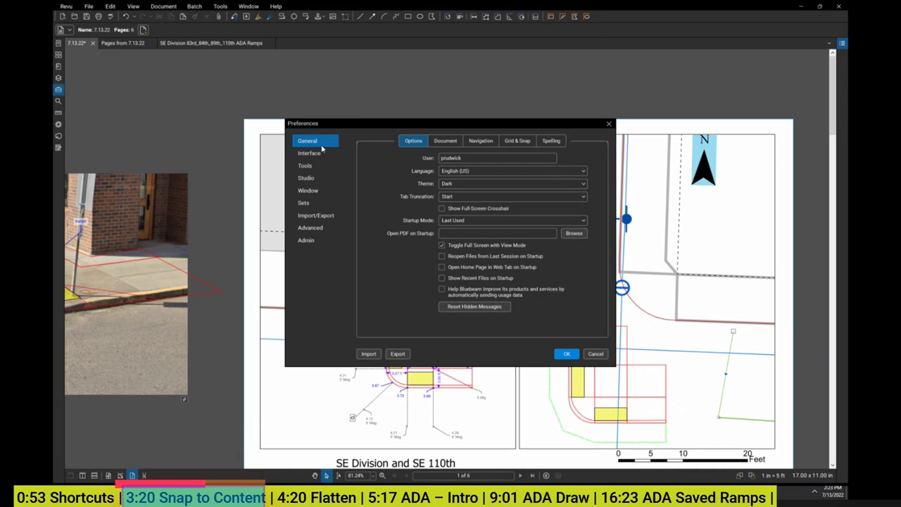
{"action": "left_click", "coordinate": [521, 141]}
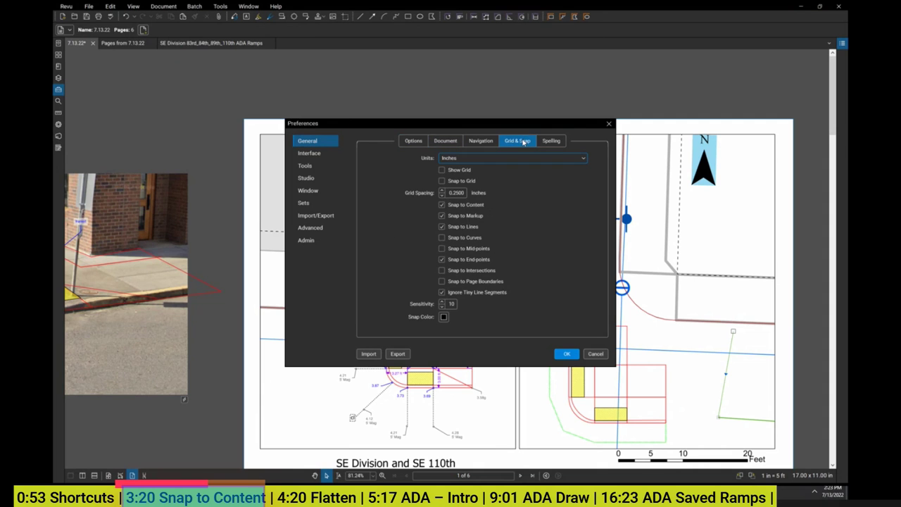
{"action": "left_click", "coordinate": [462, 208]}
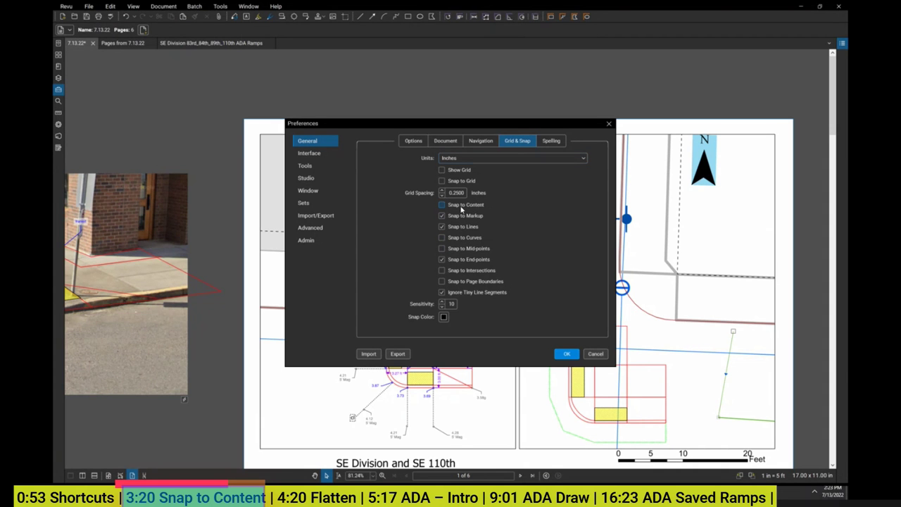
{"action": "left_click", "coordinate": [568, 355]}
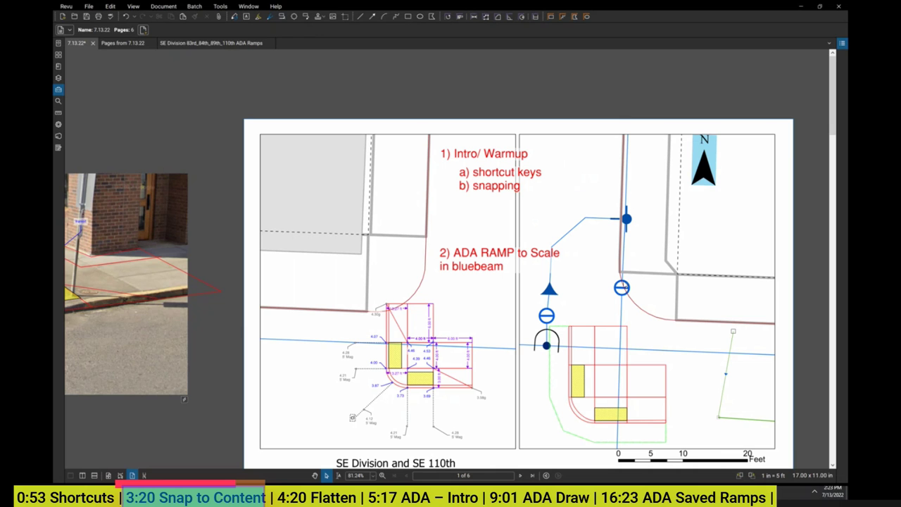
Activate the Line tool, zoom around, then exit it with Esc.
{"action": "key", "text": "l"}
{"action": "scroll", "coordinate": [667, 198], "scroll_direction": "up", "scroll_amount": 5}
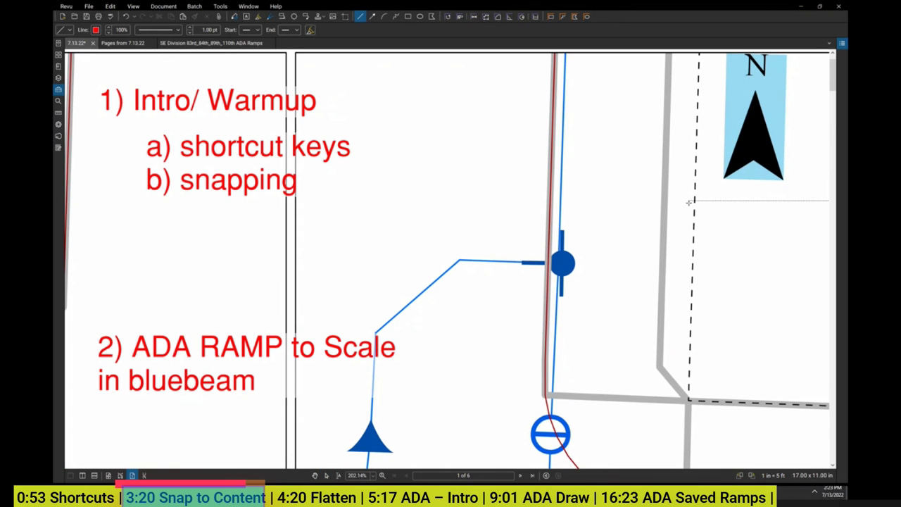
{"action": "scroll", "coordinate": [691, 203], "scroll_direction": "down", "scroll_amount": 3}
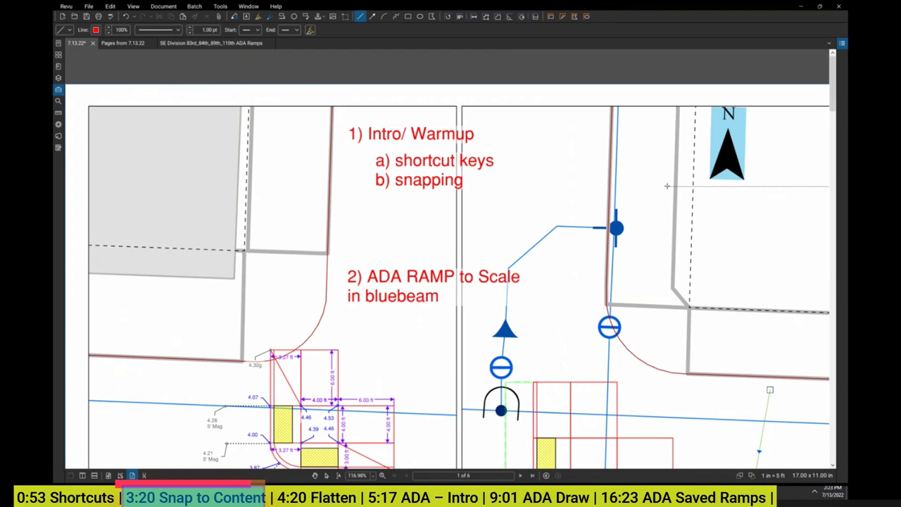
{"action": "scroll", "coordinate": [658, 195], "scroll_direction": "down", "scroll_amount": 2}
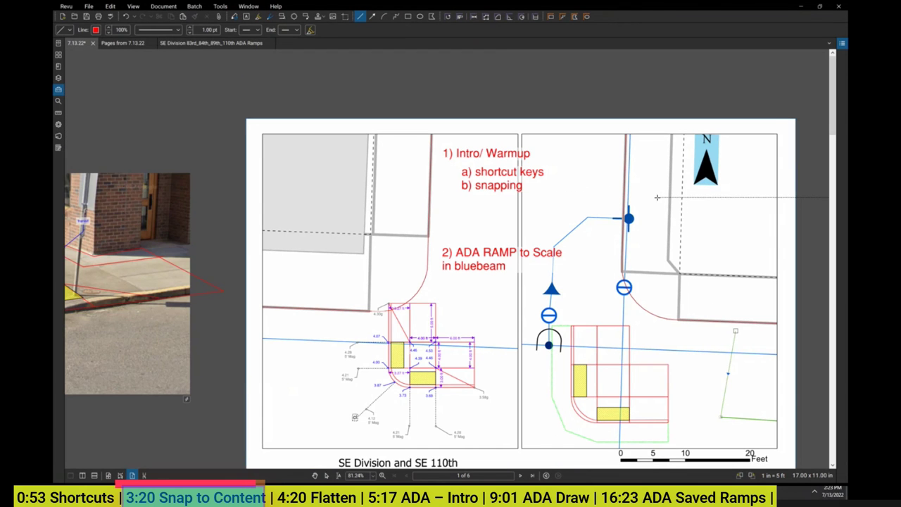
{"action": "key", "text": "Escape"}
Zoom out and move to page 2 of 6, the SE Division and SE 89th plan.
{"action": "scroll", "coordinate": [662, 188], "scroll_direction": "down", "scroll_amount": 1}
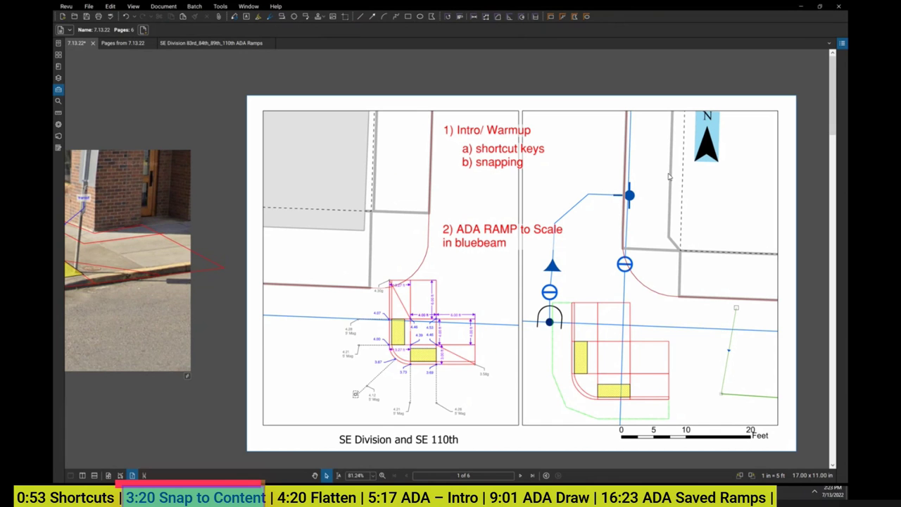
{"action": "scroll", "coordinate": [666, 178], "scroll_direction": "down", "scroll_amount": 2}
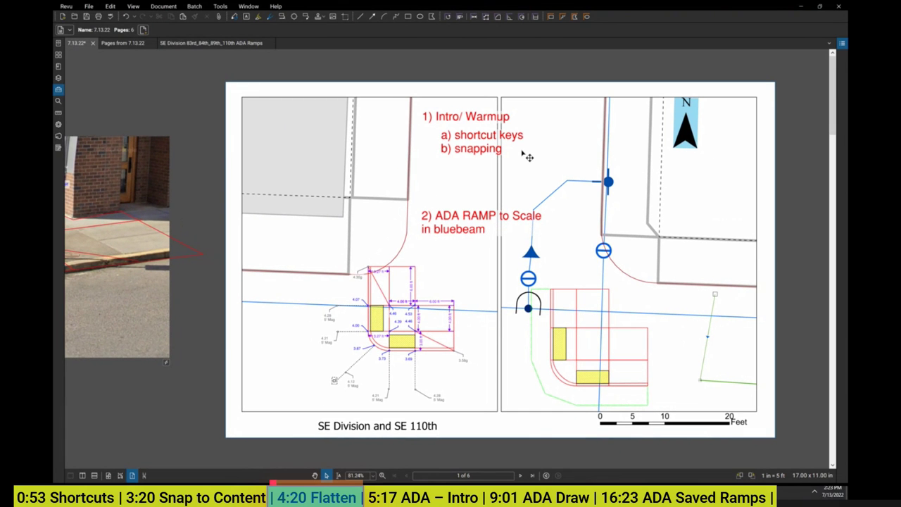
{"action": "scroll", "coordinate": [527, 156], "scroll_direction": "down", "scroll_amount": 1}
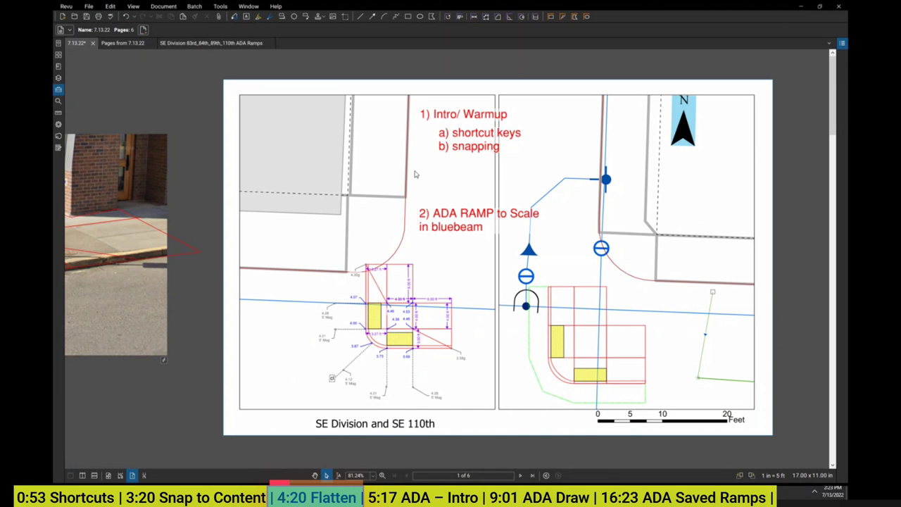
{"action": "scroll", "coordinate": [415, 174], "scroll_direction": "up", "scroll_amount": 1}
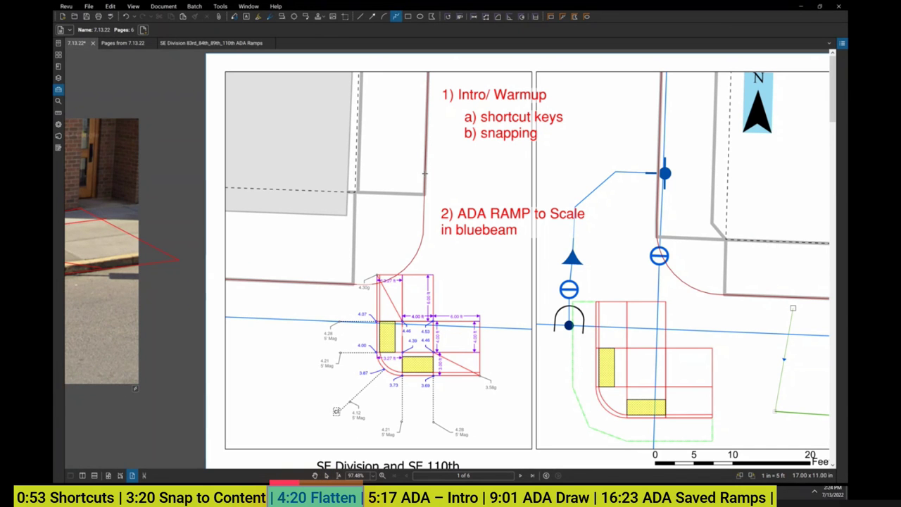
{"action": "scroll", "coordinate": [451, 208], "scroll_direction": "down", "scroll_amount": 1}
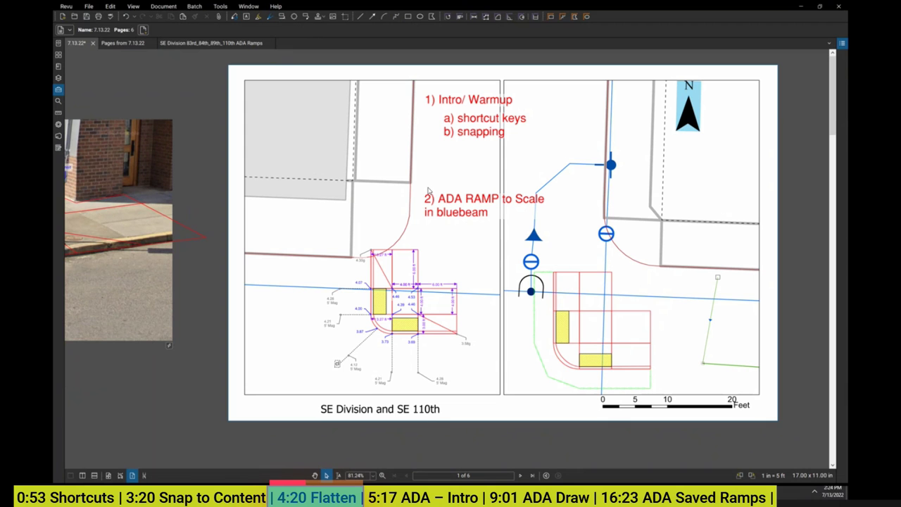
{"action": "scroll", "coordinate": [362, 159], "scroll_direction": "down", "scroll_amount": 2}
{"action": "scroll", "coordinate": [362, 159], "scroll_direction": "down", "scroll_amount": 1}
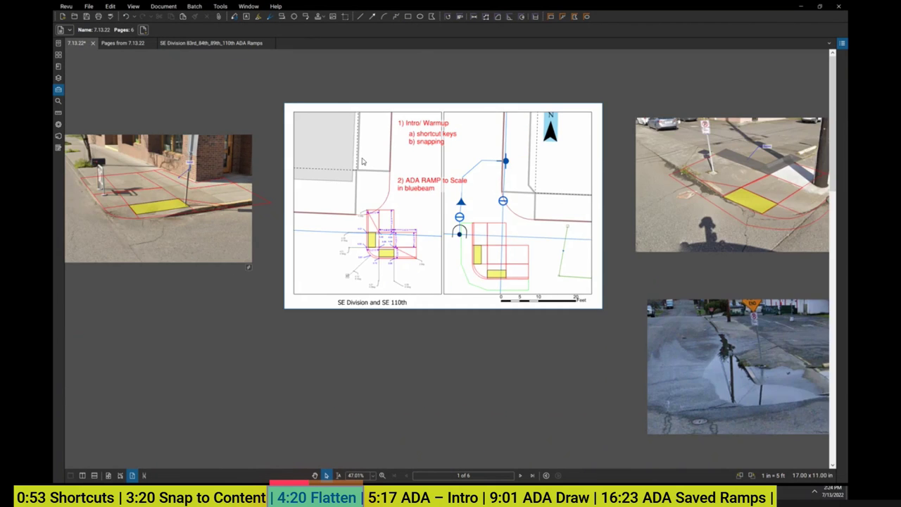
{"action": "key", "text": "Page_Down"}
{"action": "scroll", "coordinate": [347, 196], "scroll_direction": "up", "scroll_amount": 3}
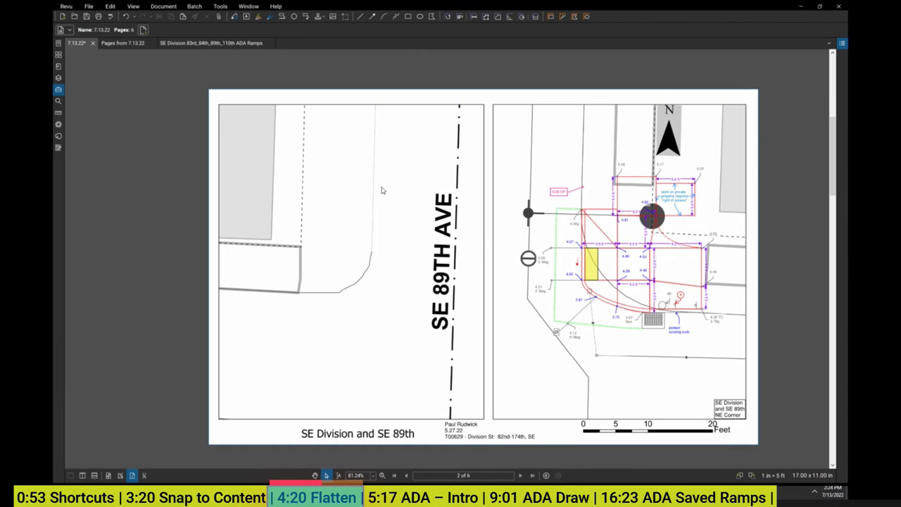
Open and close Preferences without changes, then cancel the Line tool.
{"action": "key", "text": "ctrl+k"}
{"action": "left_click", "coordinate": [620, 352]}
{"action": "key", "text": "l"}
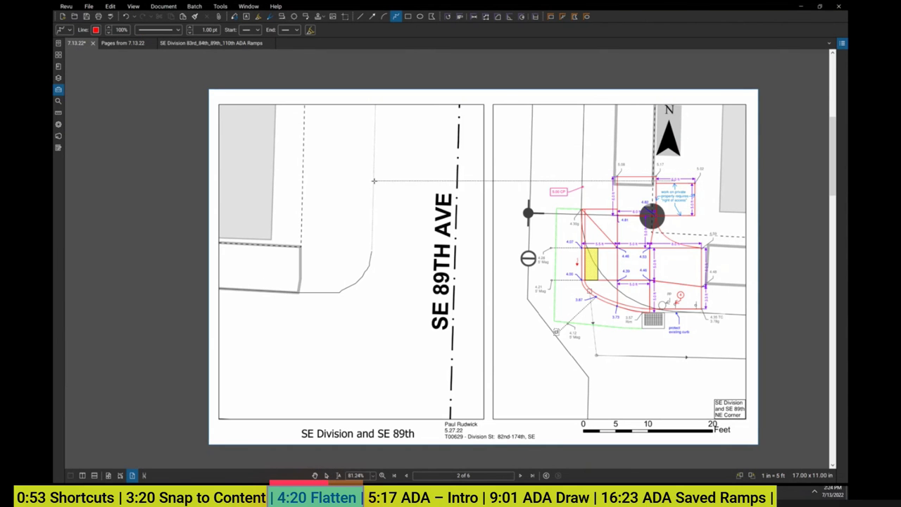
{"action": "key", "text": "Escape"}
{"action": "scroll", "coordinate": [372, 171], "scroll_direction": "down", "scroll_amount": 1}
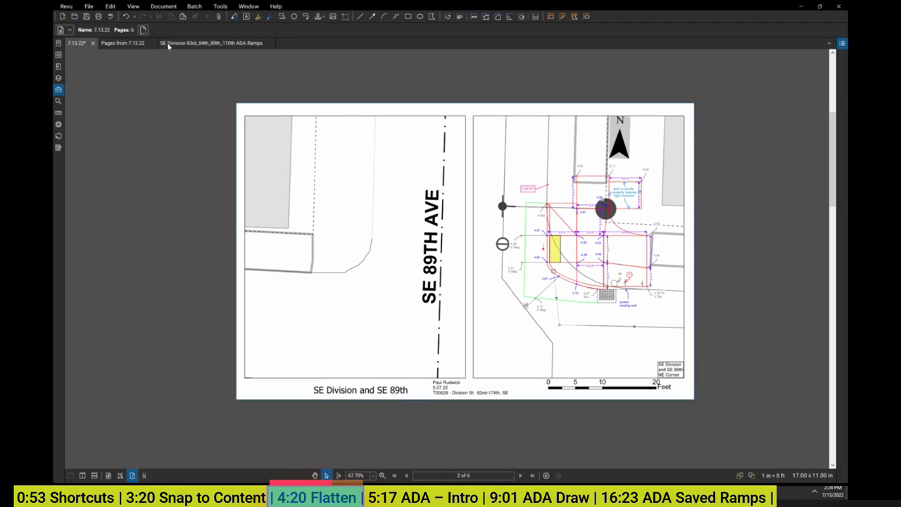
Flatten the page's markups with Document > Flatten and confirm the dialog.
{"action": "left_click", "coordinate": [162, 7]}
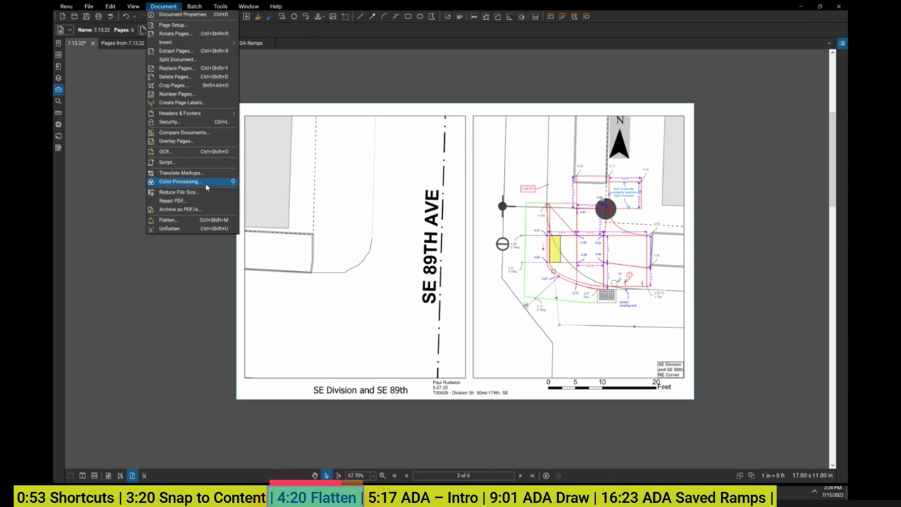
{"action": "left_click", "coordinate": [201, 220]}
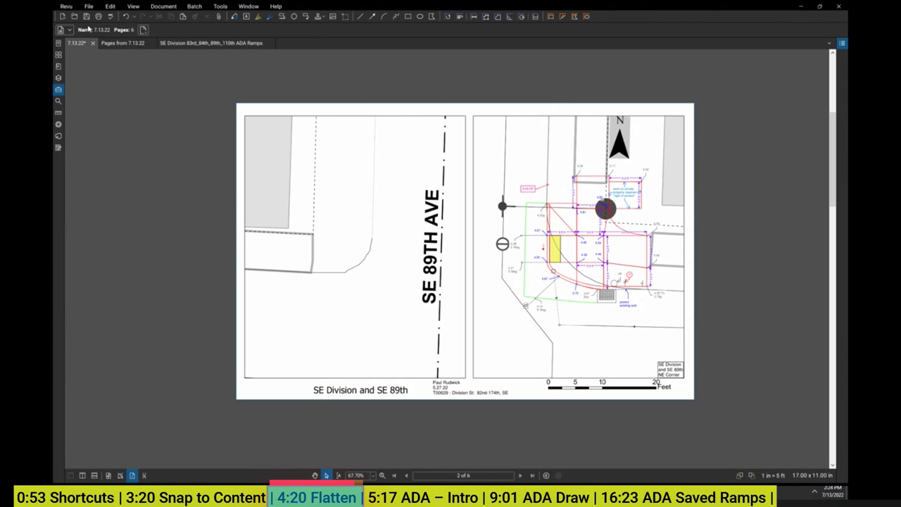
{"action": "key", "text": "Return"}
{"action": "left_click", "coordinate": [67, 7]}
{"action": "mouse_move", "coordinate": [89, 7]}
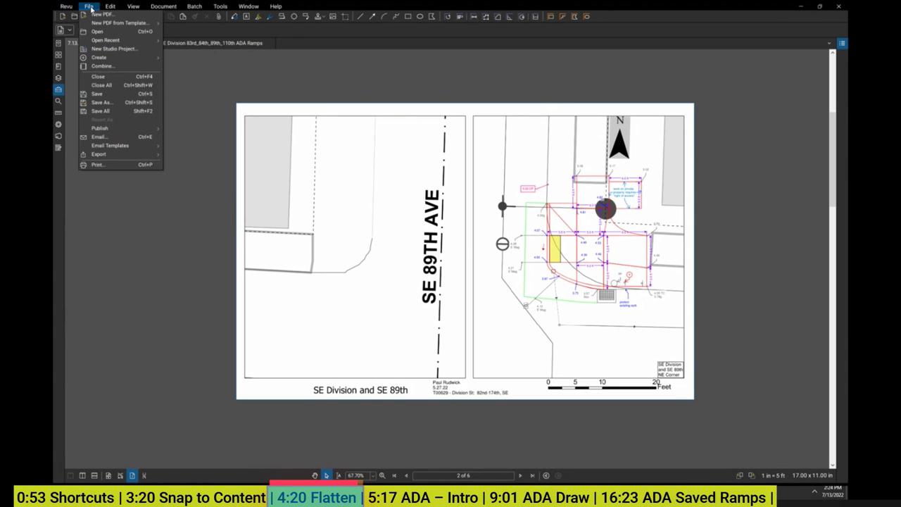
{"action": "left_click", "coordinate": [113, 165]}
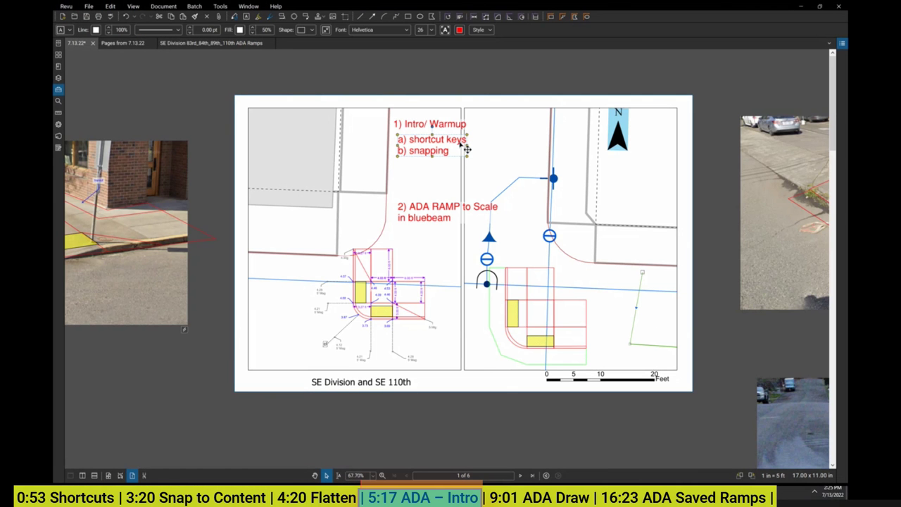
Step through the Google Photos site photos to the chalk-marked corner by the storm drain.
{"action": "key", "text": "alt+Tab"}
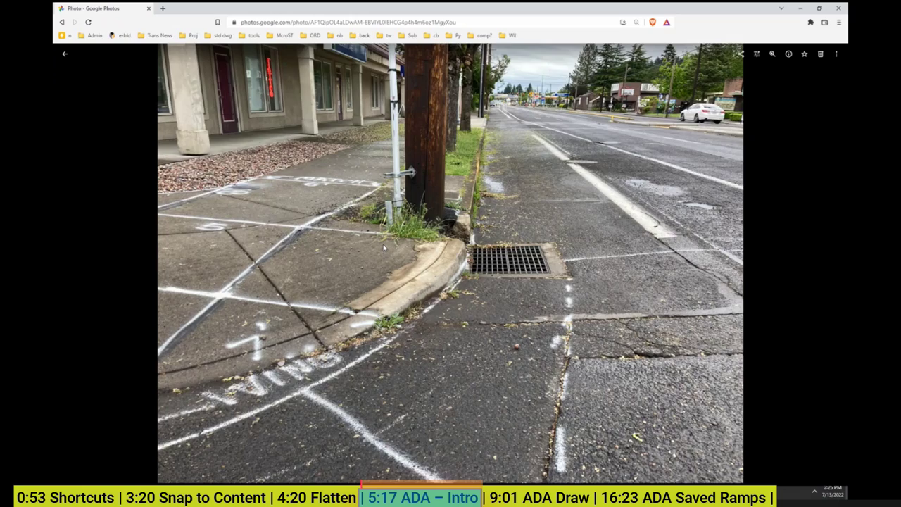
{"action": "key", "text": "Right"}
{"action": "key", "text": "Right"}
{"action": "key", "text": "Left"}
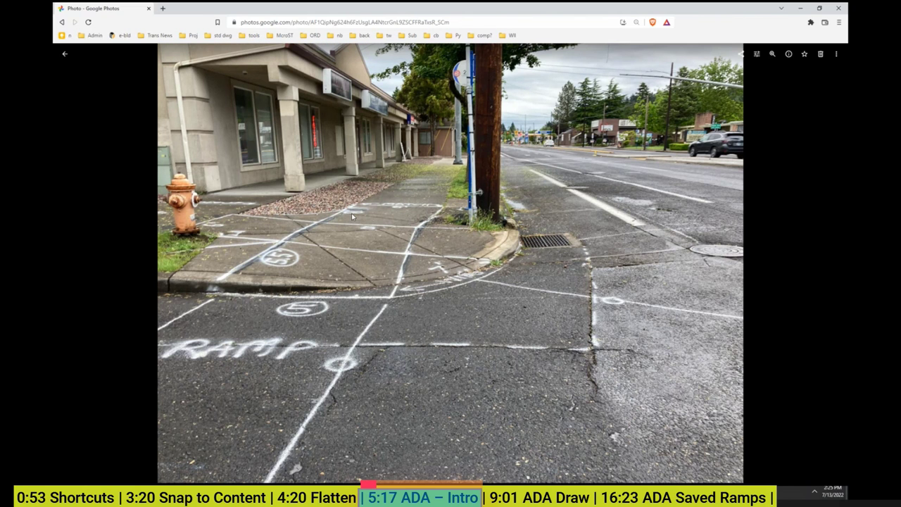
{"action": "key", "text": "Right"}
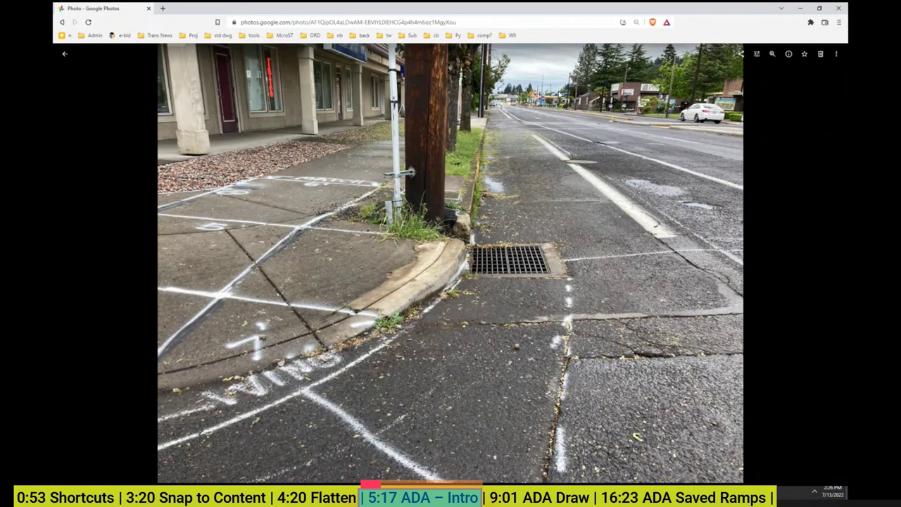
Hide the browser to return to the SE 89th ramp plan and zoom and pan around it.
{"action": "left_click", "coordinate": [800, 14]}
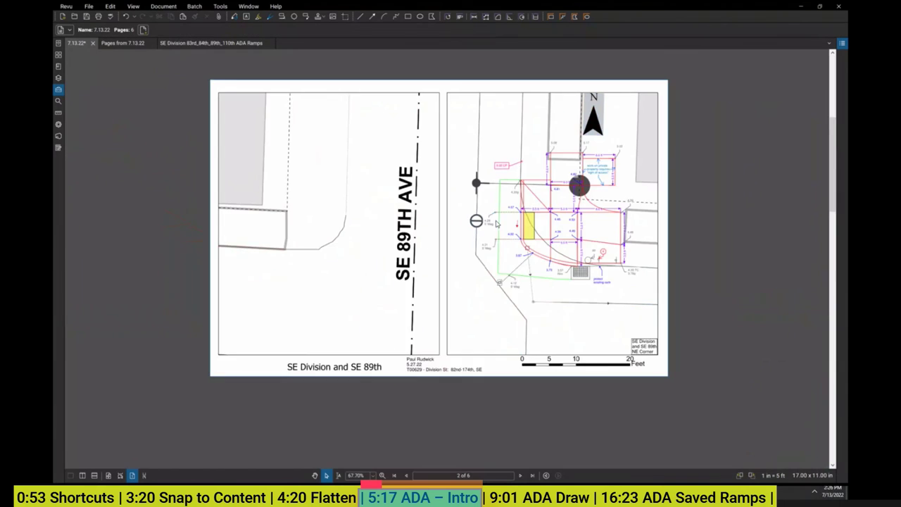
{"action": "scroll", "coordinate": [486, 200], "scroll_direction": "up", "scroll_amount": 5}
{"action": "scroll", "coordinate": [485, 199], "scroll_direction": "down", "scroll_amount": 4}
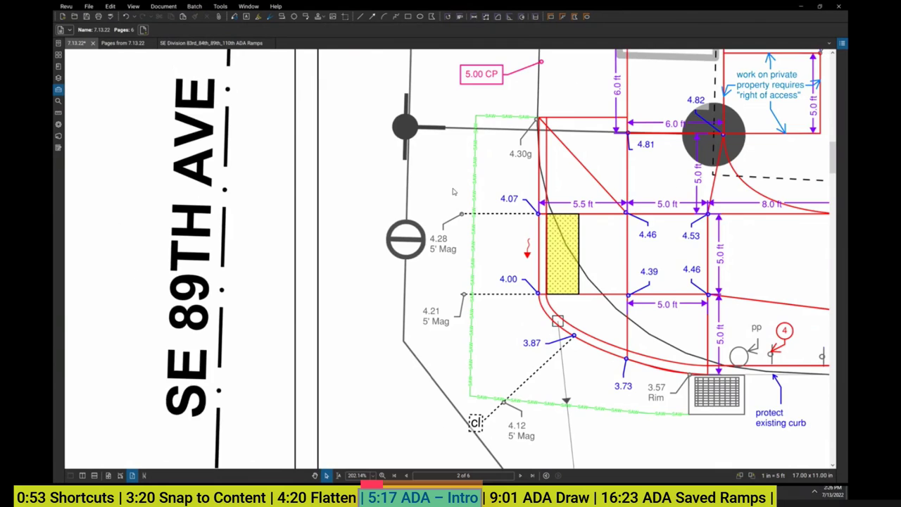
{"action": "scroll", "coordinate": [462, 150], "scroll_direction": "up", "scroll_amount": 4}
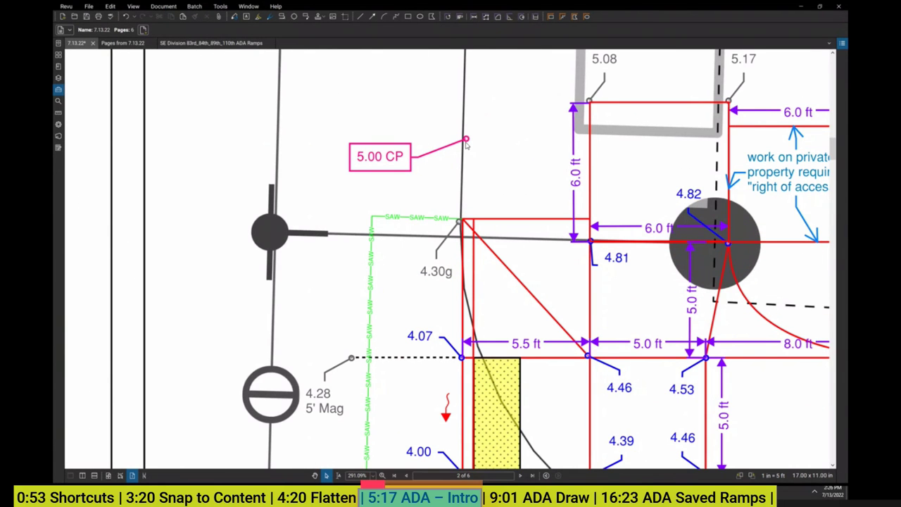
{"action": "scroll", "coordinate": [466, 148], "scroll_direction": "down", "scroll_amount": 4}
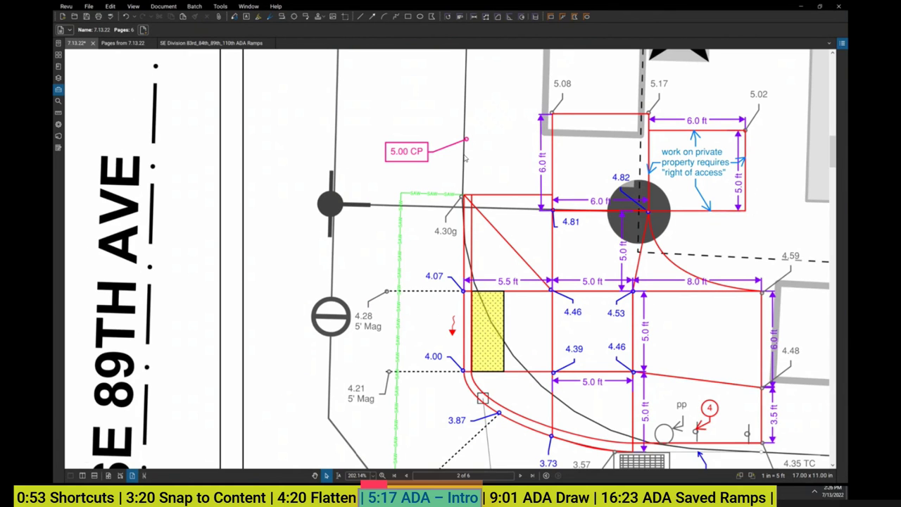
{"action": "left_click_drag", "start_coordinate": [466, 159], "coordinate": [454, 112]}
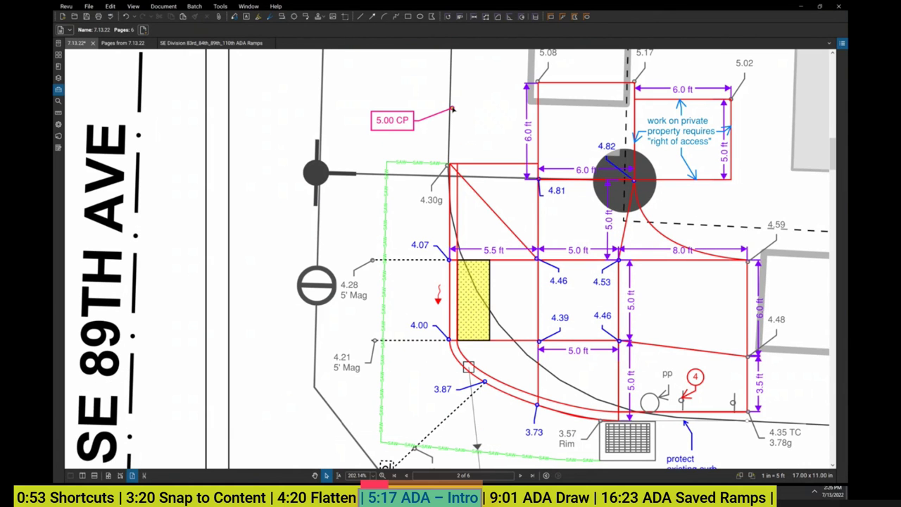
Draw a trial red loop around the 4.00 elevation, then delete it and keep reviewing.
{"action": "key", "text": "l"}
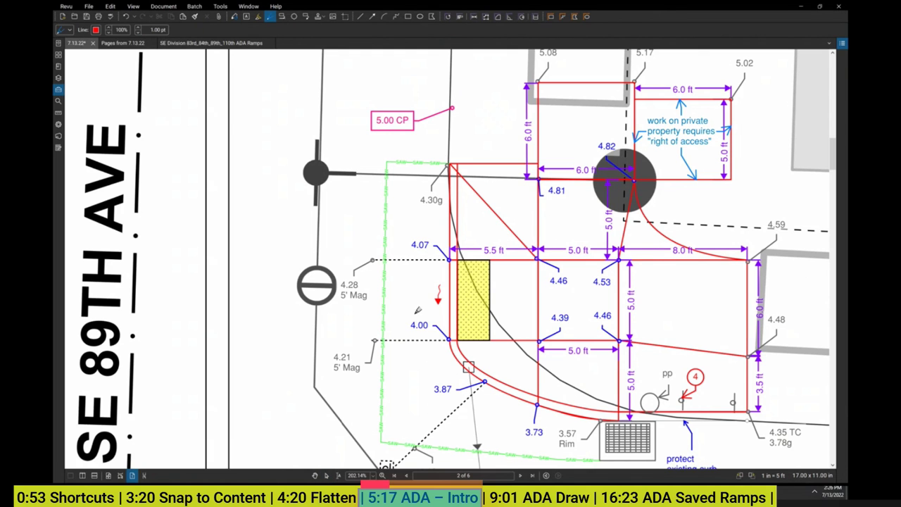
{"action": "mouse_move", "coordinate": [417, 310]}
{"action": "left_mouse_down"}
{"action": "mouse_move", "coordinate": [410, 318]}
{"action": "mouse_move", "coordinate": [422, 337]}
{"action": "mouse_move", "coordinate": [431, 324]}
{"action": "left_mouse_up"}
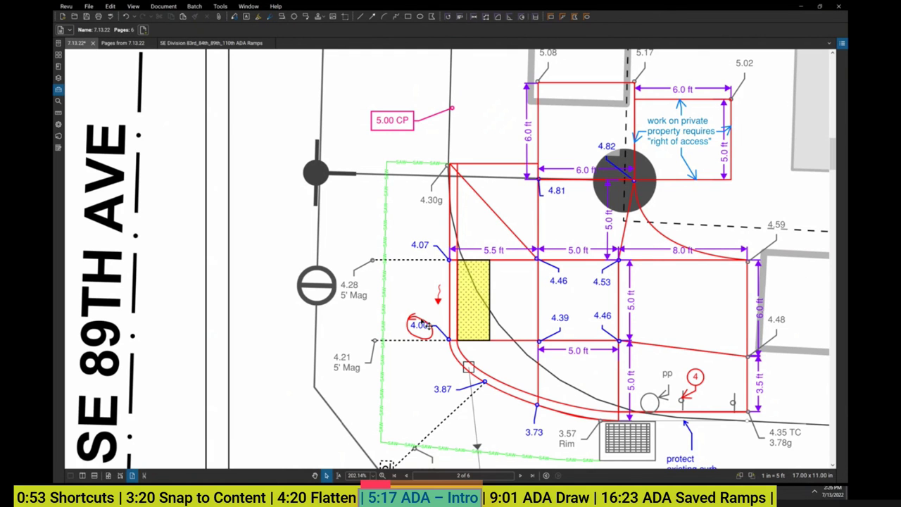
{"action": "left_click", "coordinate": [423, 320]}
{"action": "key", "text": "Delete"}
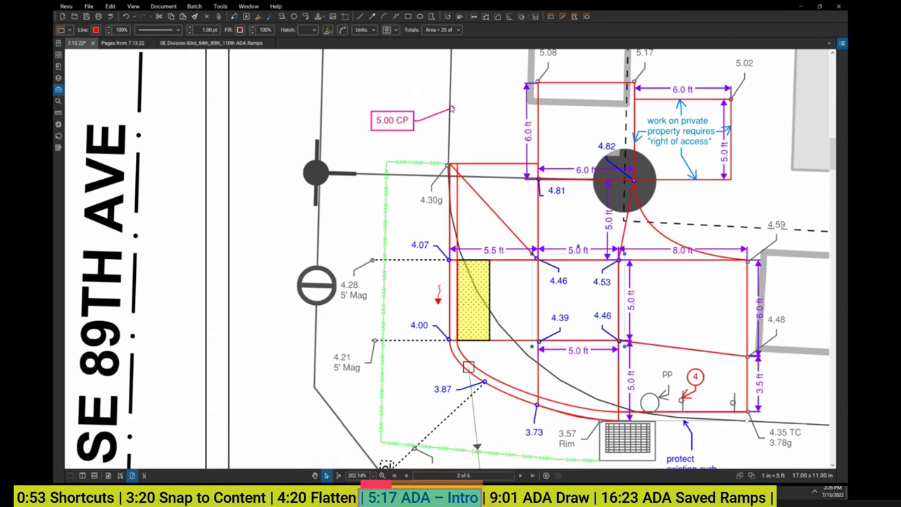
{"action": "scroll", "coordinate": [438, 170], "scroll_direction": "down", "scroll_amount": 3}
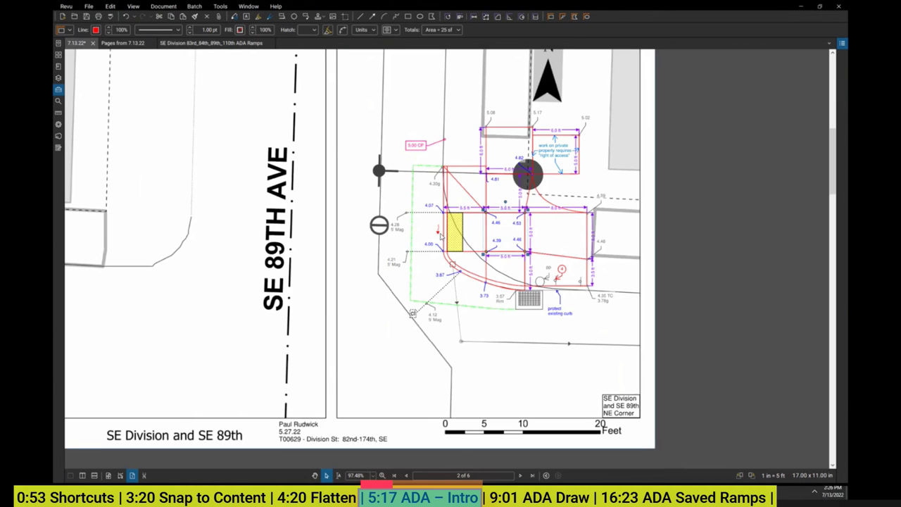
{"action": "scroll", "coordinate": [443, 251], "scroll_direction": "up", "scroll_amount": 3}
{"action": "scroll", "coordinate": [447, 250], "scroll_direction": "down", "scroll_amount": 2}
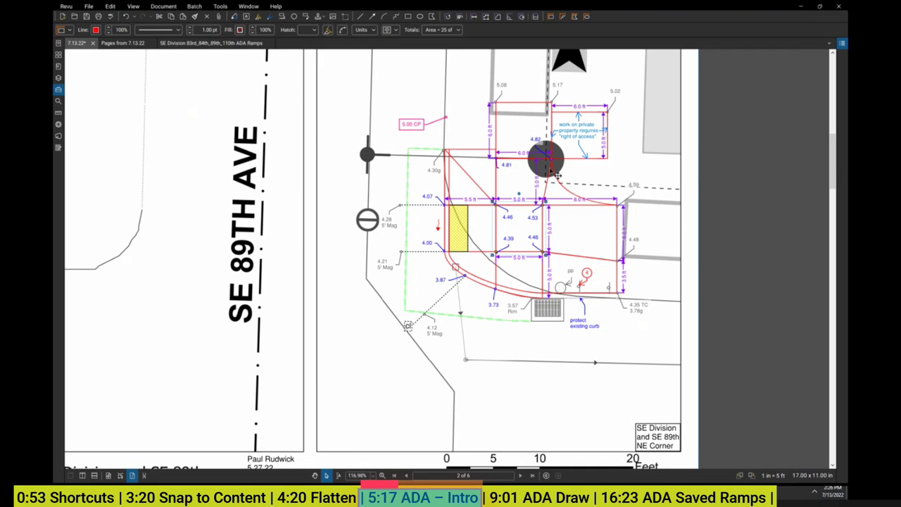
{"action": "scroll", "coordinate": [544, 180], "scroll_direction": "down", "scroll_amount": 1}
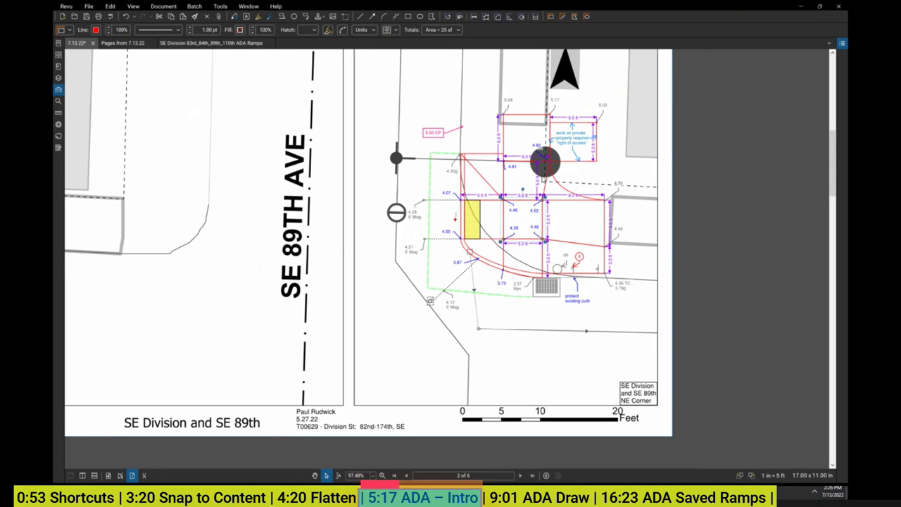
{"action": "scroll", "coordinate": [542, 182], "scroll_direction": "up", "scroll_amount": 1}
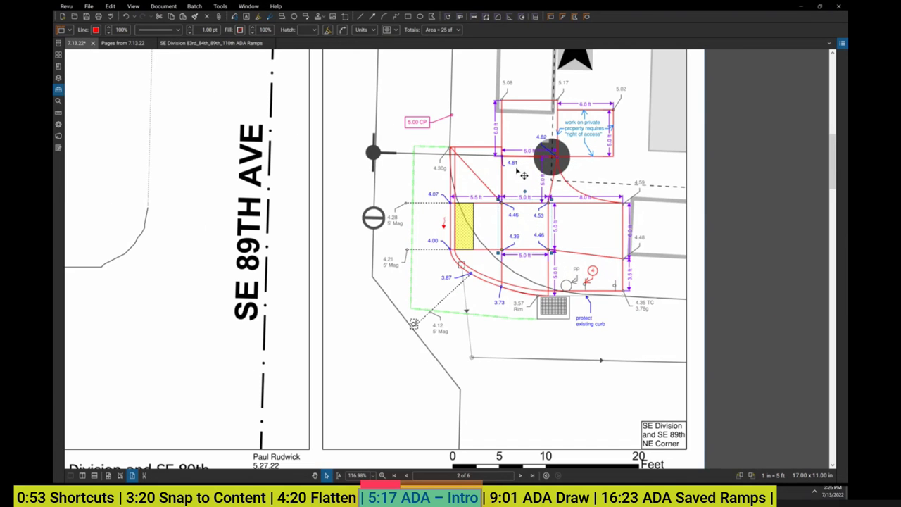
On page 1's SE 110th sheet, circle the ramp sketch freehand, remove the loop, and clear the selection.
{"action": "scroll", "coordinate": [507, 177], "scroll_direction": "down", "scroll_amount": 2}
{"action": "key", "text": "Page_Up"}
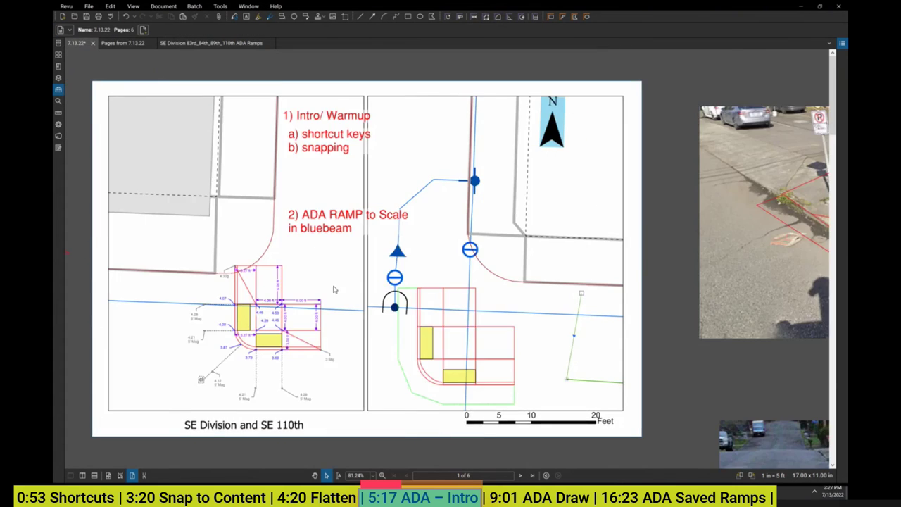
{"action": "scroll", "coordinate": [335, 290], "scroll_direction": "up", "scroll_amount": 2}
{"action": "key", "text": "p"}
{"action": "mouse_move", "coordinate": [524, 134]}
{"action": "left_mouse_down"}
{"action": "mouse_move", "coordinate": [440, 128]}
{"action": "mouse_move", "coordinate": [497, 146]}
{"action": "left_mouse_up"}
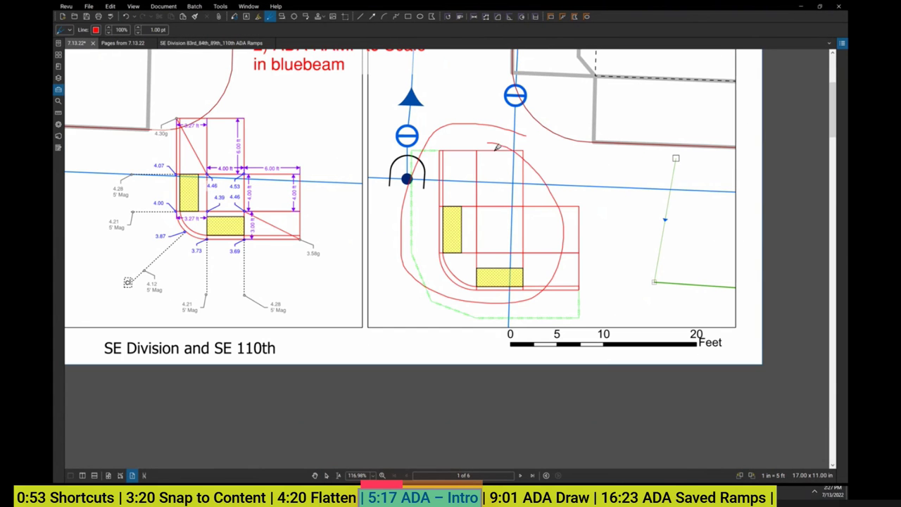
{"action": "key", "text": "Delete"}
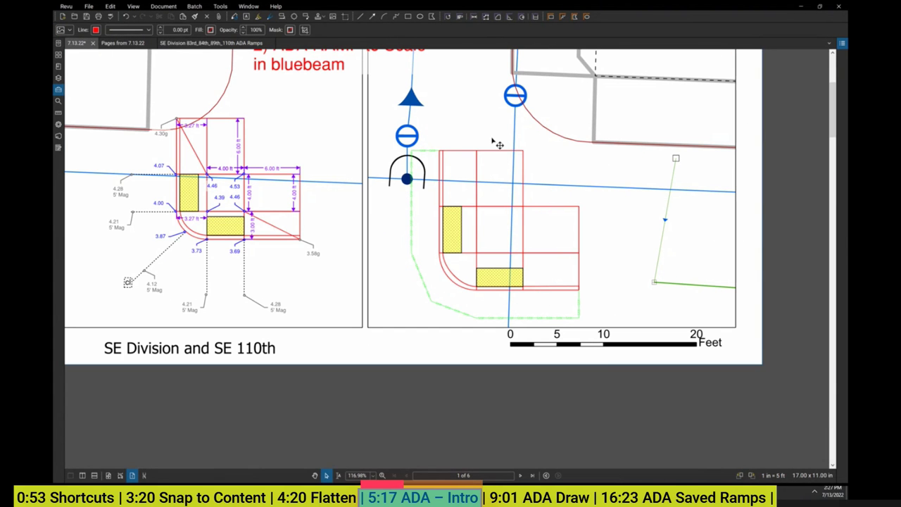
{"action": "left_click", "coordinate": [498, 145]}
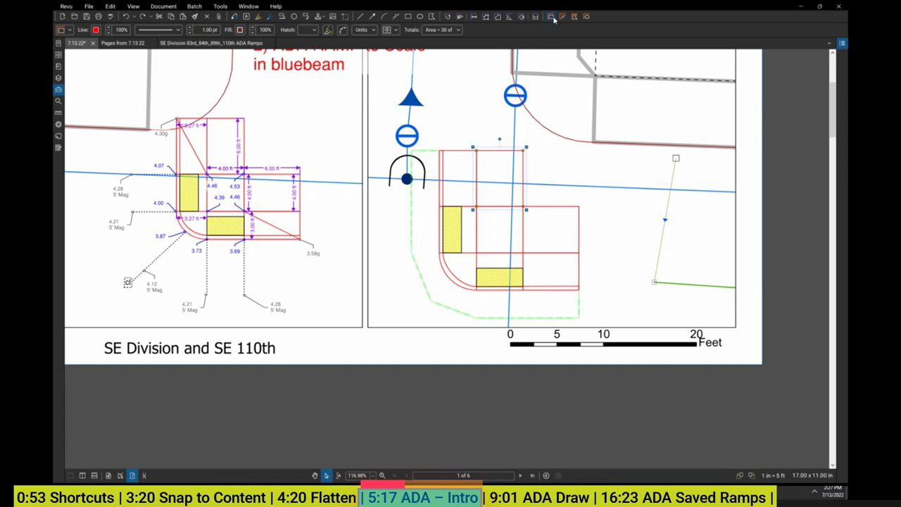
{"action": "left_click", "coordinate": [551, 152]}
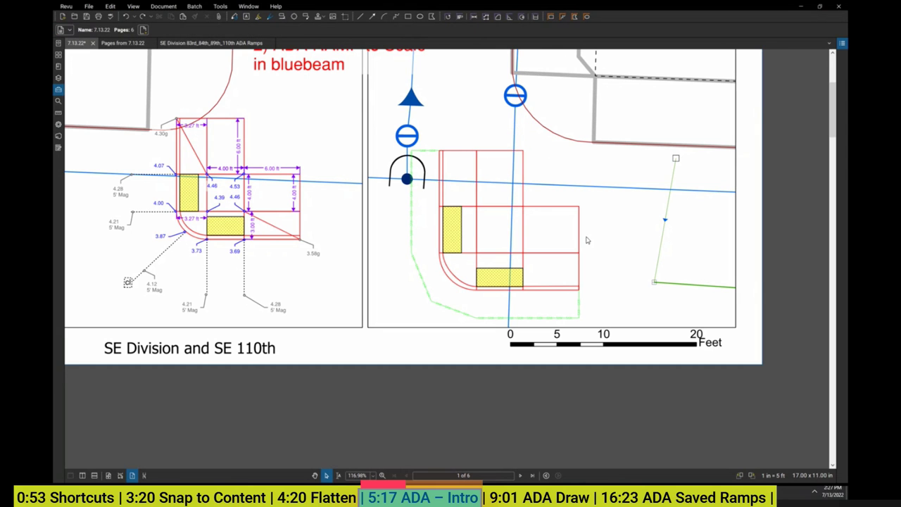
Bring the dimensioned ramp sketch into view, briefly circle the 3.58g label, then remove it.
{"action": "scroll", "coordinate": [357, 264], "scroll_direction": "up", "scroll_amount": 1}
{"action": "scroll", "coordinate": [299, 184], "scroll_direction": "up", "scroll_amount": 1}
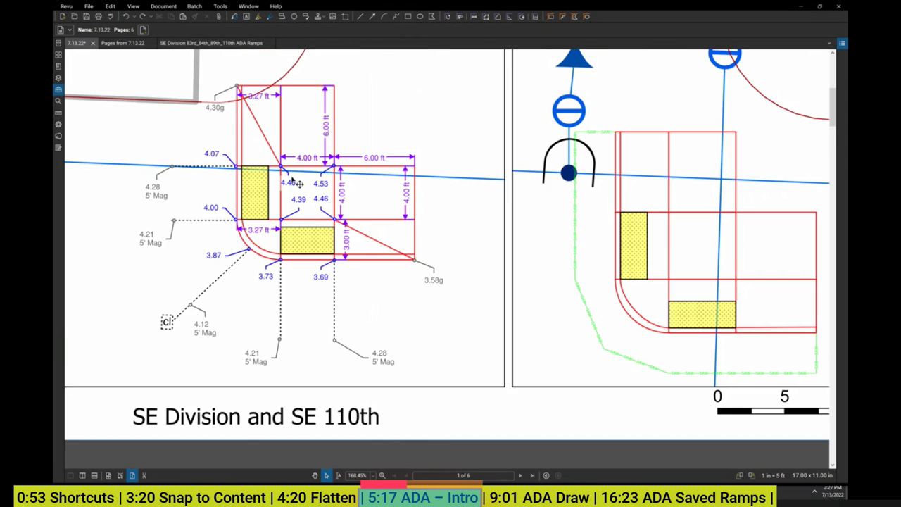
{"action": "left_click_drag", "start_coordinate": [267, 200], "coordinate": [319, 190]}
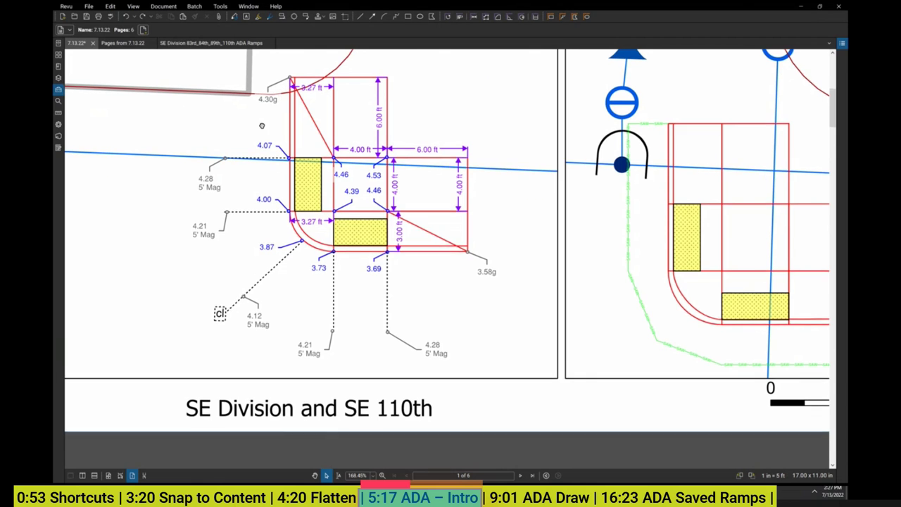
{"action": "scroll", "coordinate": [261, 121], "scroll_direction": "up", "scroll_amount": 1}
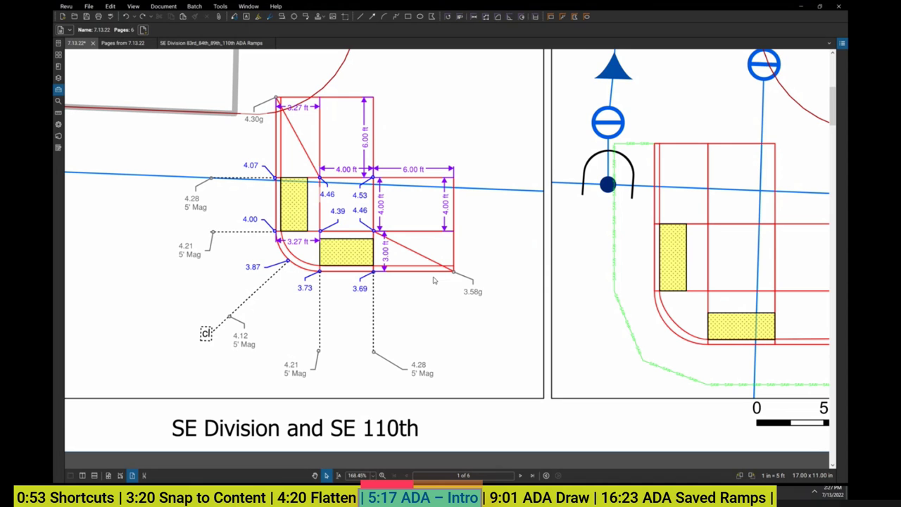
{"action": "key", "text": "alt+k"}
{"action": "mouse_move", "coordinate": [464, 268]}
{"action": "left_mouse_down"}
{"action": "mouse_move", "coordinate": [456, 287]}
{"action": "mouse_move", "coordinate": [453, 264]}
{"action": "mouse_move", "coordinate": [474, 248]}
{"action": "left_mouse_up"}
{"action": "key", "text": "Escape"}
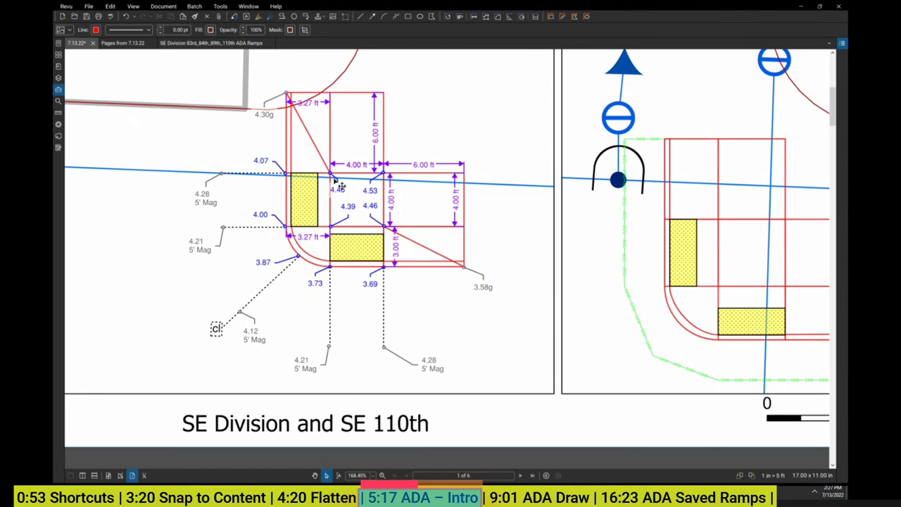
{"action": "scroll", "coordinate": [426, 146], "scroll_direction": "down", "scroll_amount": 3}
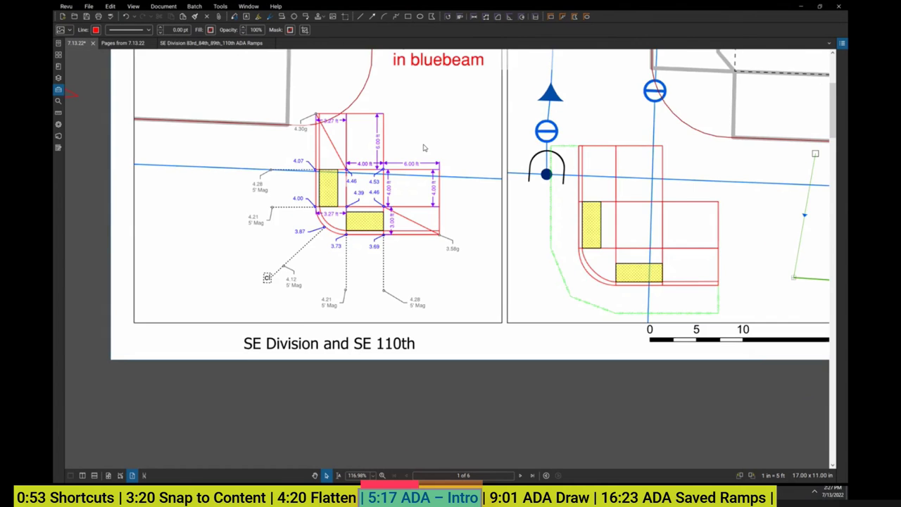
{"action": "scroll", "coordinate": [405, 169], "scroll_direction": "down", "scroll_amount": 2}
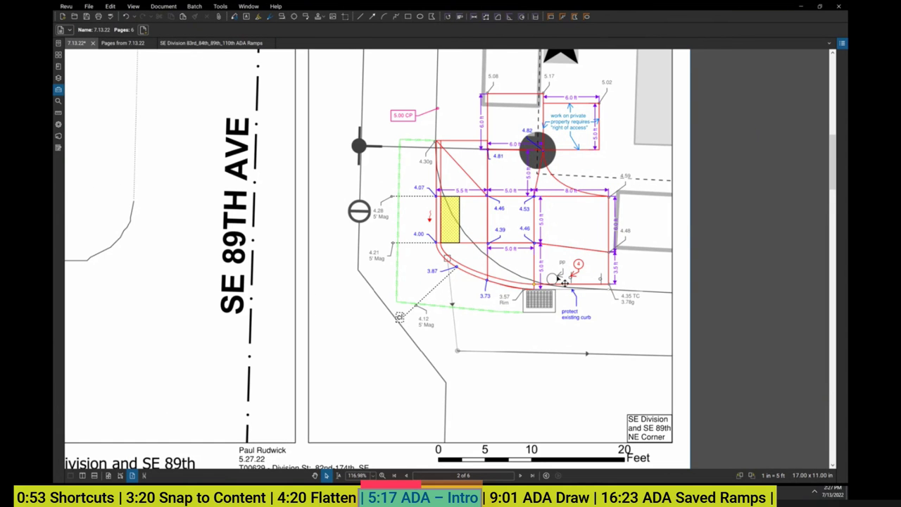
Zoom in and out over the page 2 ramp markups, then advance to page 3 of 6.
{"action": "scroll", "coordinate": [593, 210], "scroll_direction": "up", "scroll_amount": 2}
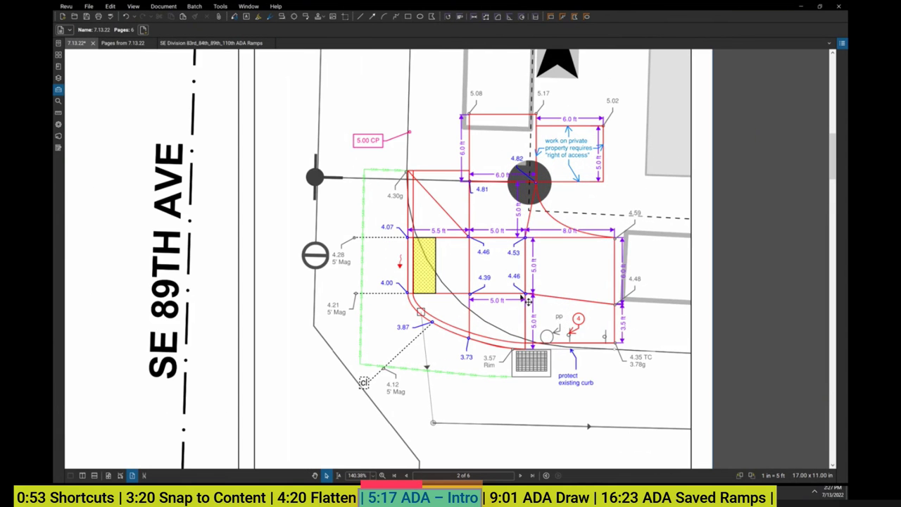
{"action": "scroll", "coordinate": [493, 161], "scroll_direction": "down", "scroll_amount": 1}
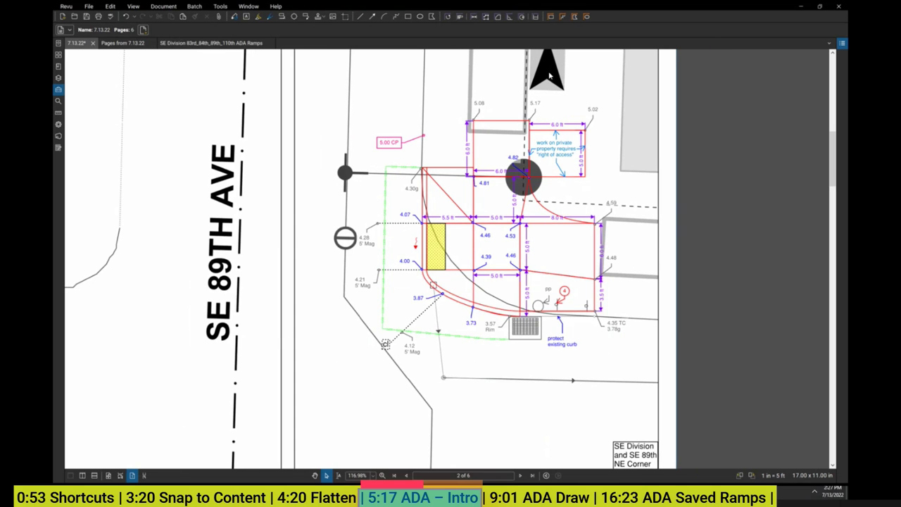
{"action": "scroll", "coordinate": [634, 194], "scroll_direction": "down", "scroll_amount": 2}
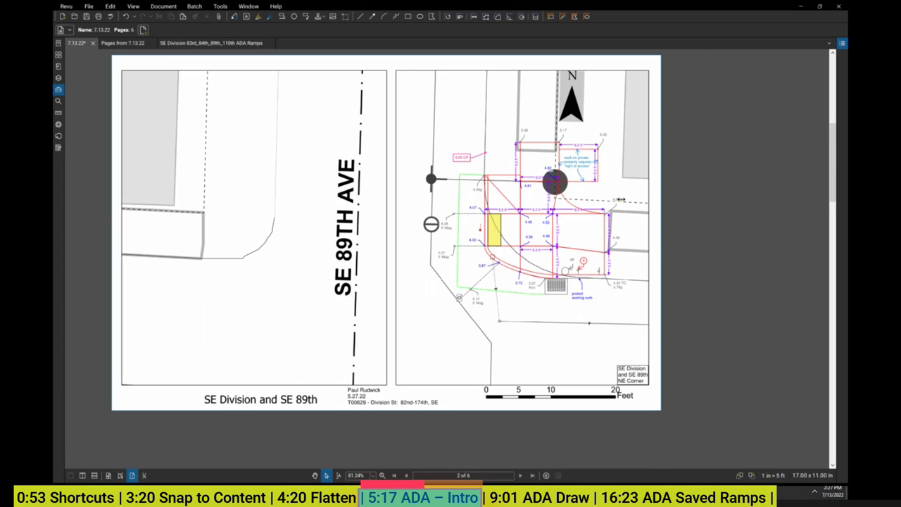
{"action": "scroll", "coordinate": [618, 198], "scroll_direction": "up", "scroll_amount": 1}
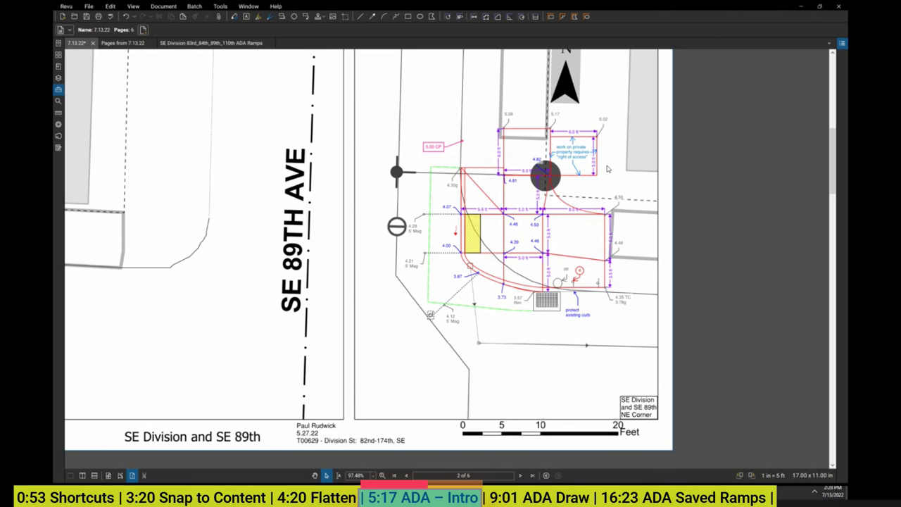
{"action": "scroll", "coordinate": [608, 169], "scroll_direction": "up", "scroll_amount": 1}
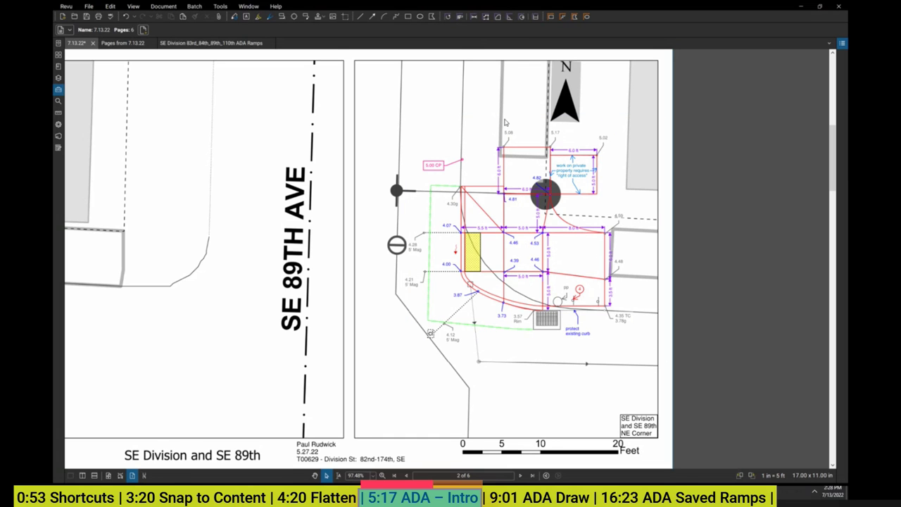
{"action": "scroll", "coordinate": [486, 127], "scroll_direction": "down", "scroll_amount": 1}
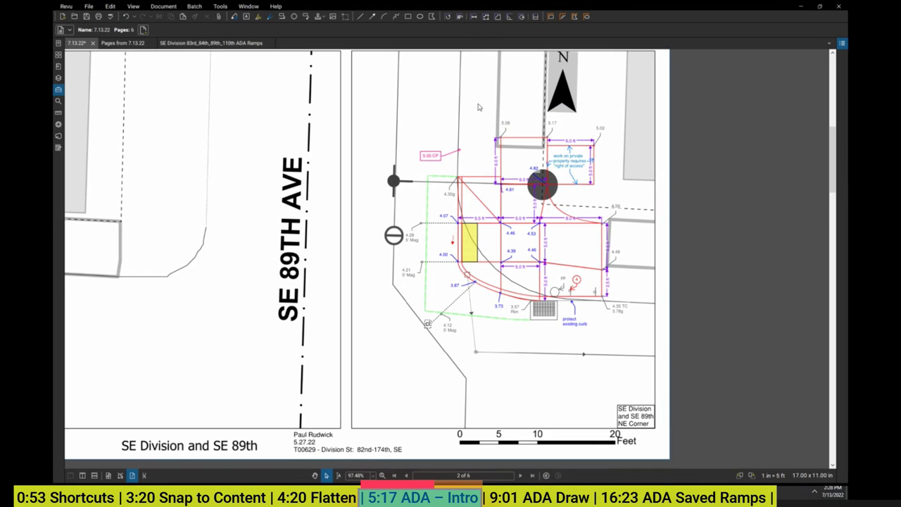
{"action": "scroll", "coordinate": [520, 227], "scroll_direction": "up", "scroll_amount": 3}
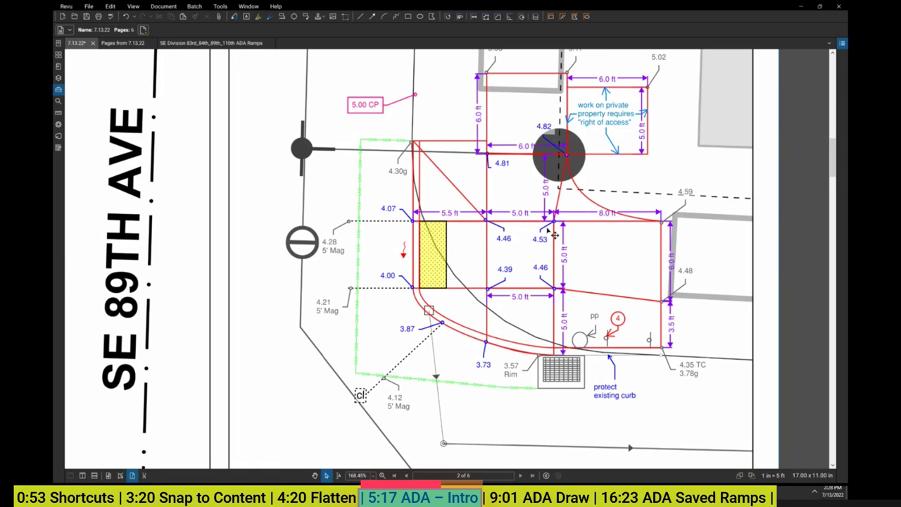
{"action": "scroll", "coordinate": [556, 231], "scroll_direction": "down", "scroll_amount": 8}
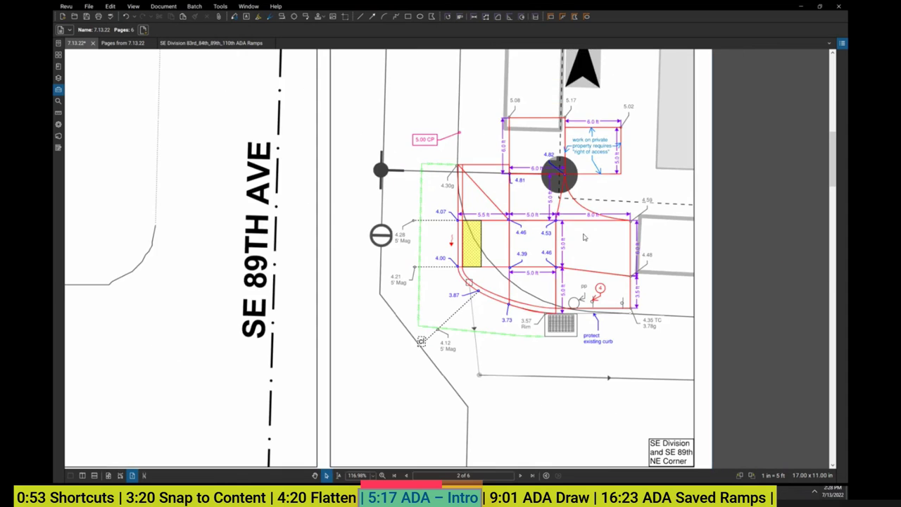
{"action": "key", "text": "Page_Down"}
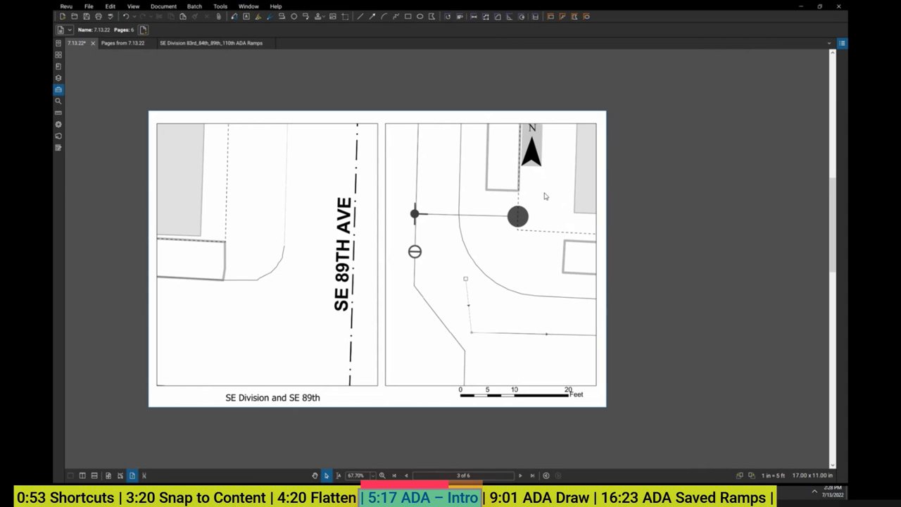
{"action": "scroll", "coordinate": [480, 135], "scroll_direction": "left", "scroll_amount": 2}
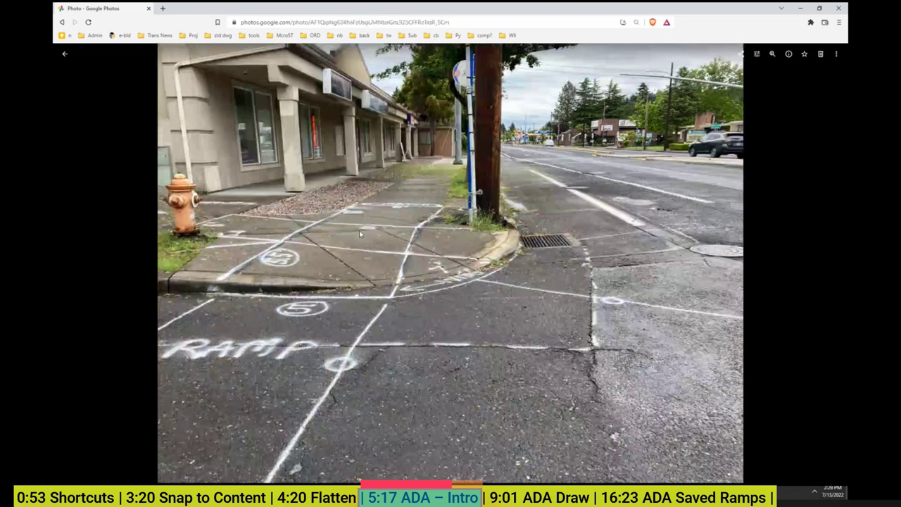
{"action": "key", "text": "super+Left"}
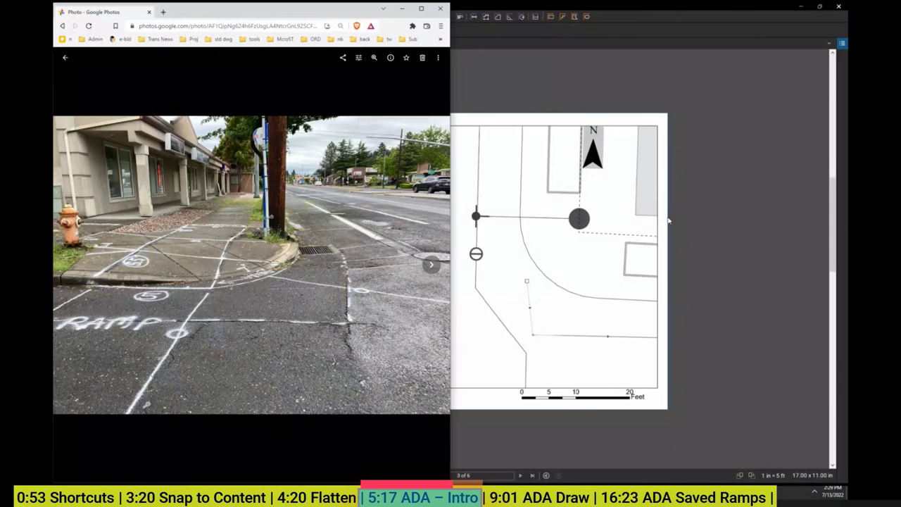
{"action": "left_click_drag", "start_coordinate": [672, 268], "coordinate": [644, 268]}
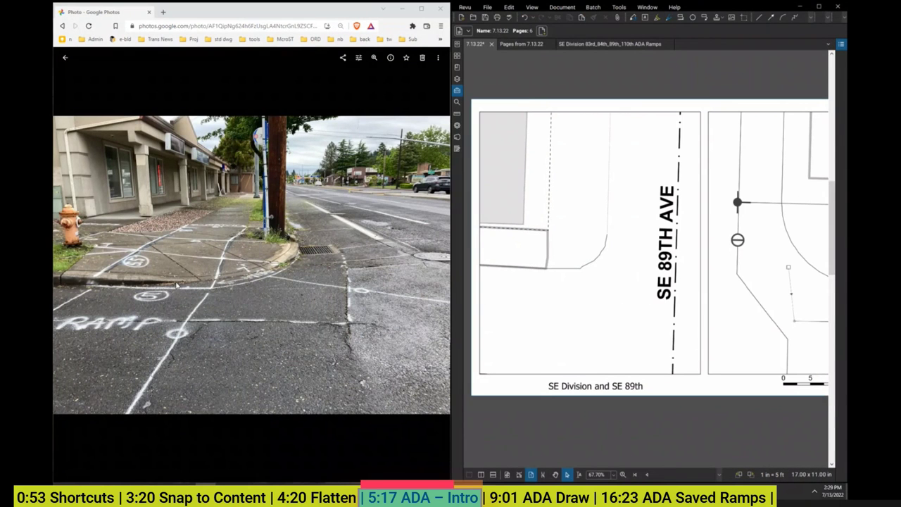
{"action": "left_click_drag", "start_coordinate": [675, 240], "coordinate": [601, 248]}
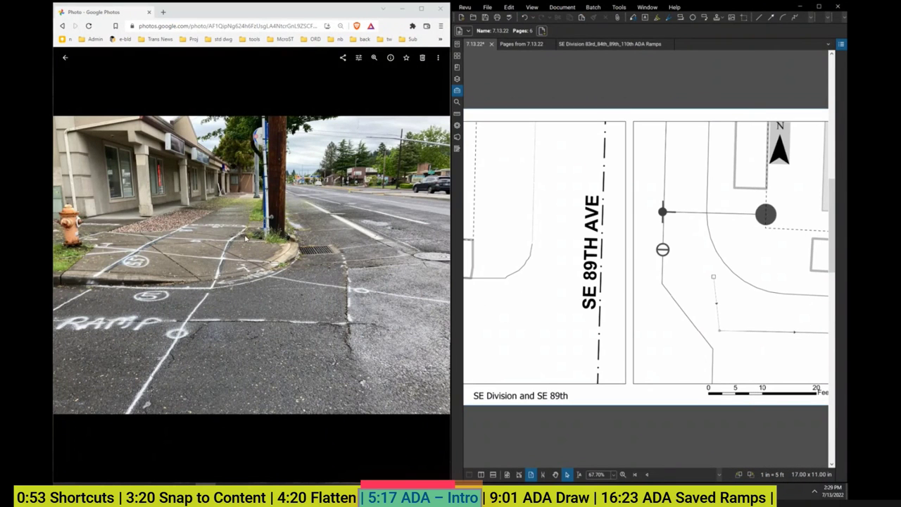
{"action": "left_click", "coordinate": [817, 7]}
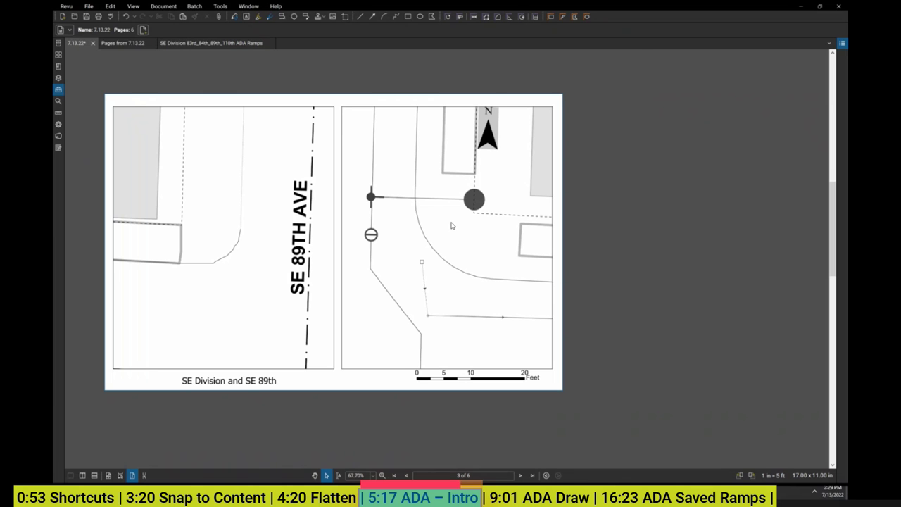
Snap the page 4 plan to the right half and show the hydrant-corner photo beside it.
{"action": "scroll", "coordinate": [452, 226], "scroll_direction": "down", "scroll_amount": 1}
{"action": "scroll", "coordinate": [452, 227], "scroll_direction": "up", "scroll_amount": 3}
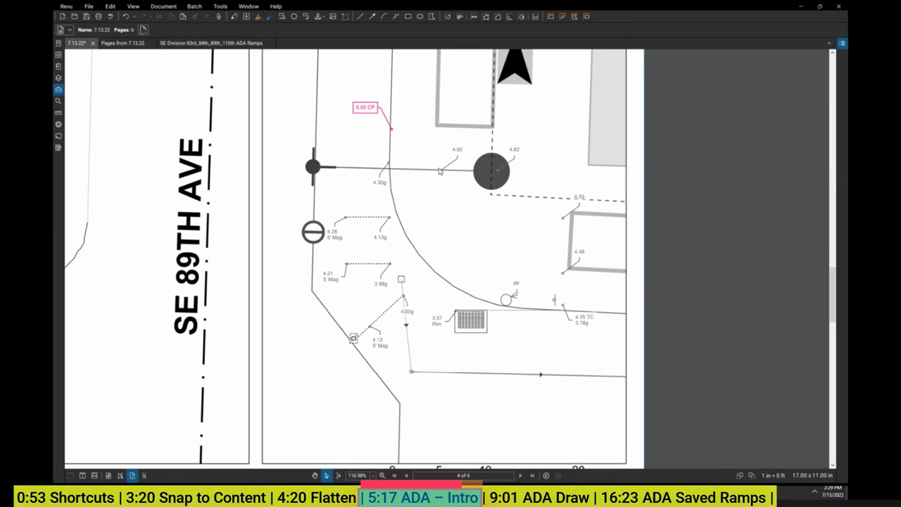
{"action": "mouse_move", "coordinate": [430, 9]}
{"action": "left_mouse_down"}
{"action": "mouse_move", "coordinate": [451, 12]}
{"action": "mouse_move", "coordinate": [529, 105]}
{"action": "left_mouse_up"}
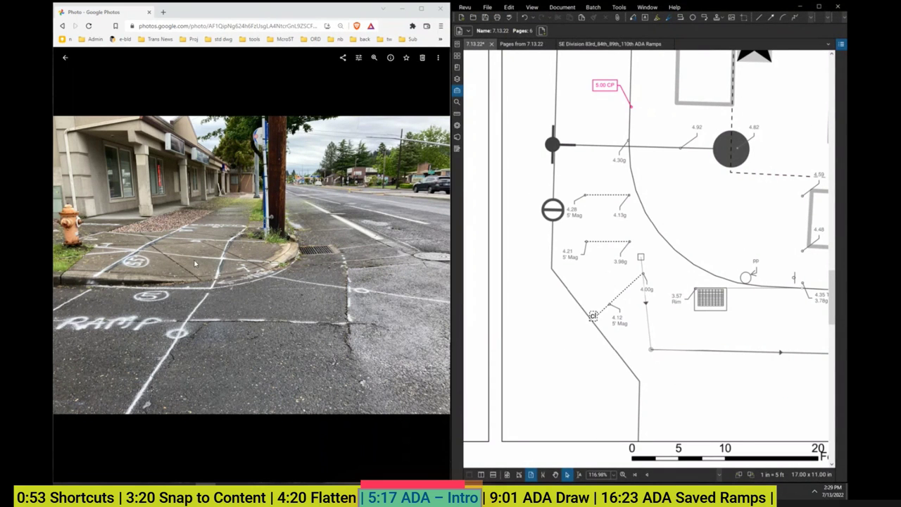
{"action": "left_click", "coordinate": [200, 287]}
{"action": "key", "text": "Right"}
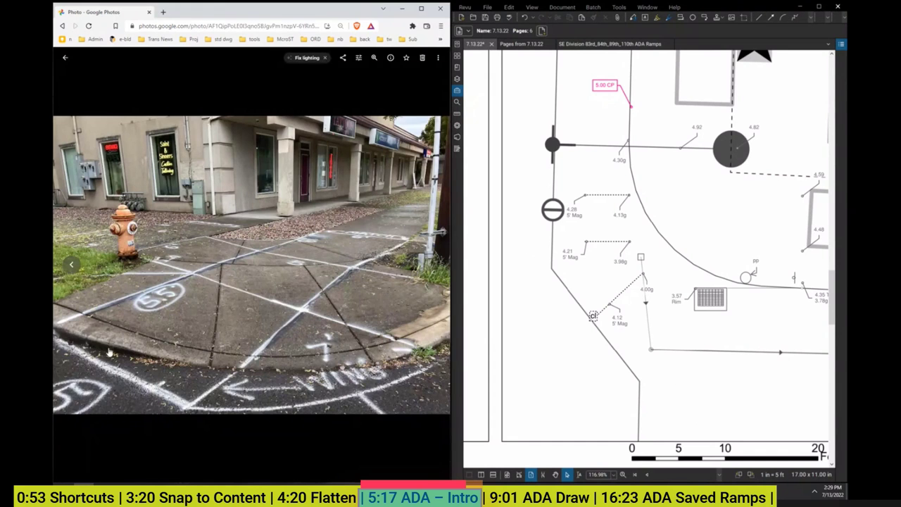
{"action": "left_click_drag", "start_coordinate": [90, 350], "coordinate": [426, 369]}
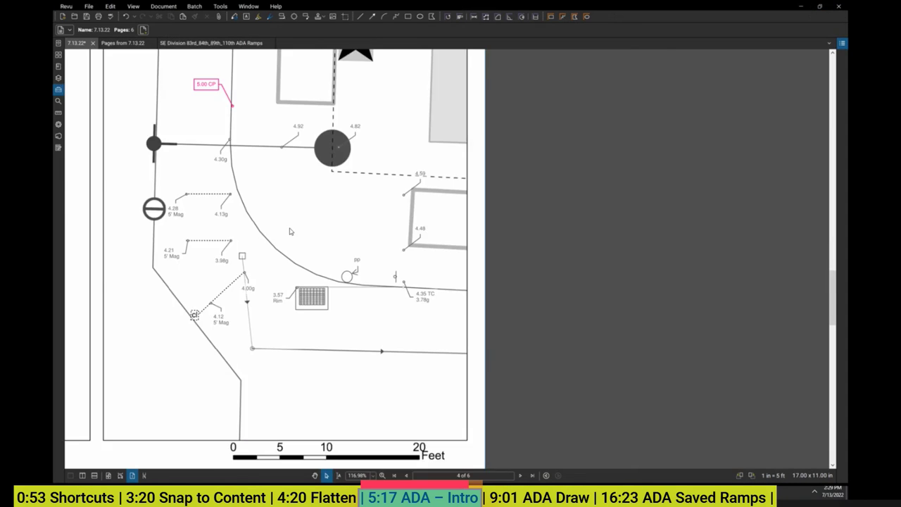
{"action": "scroll", "coordinate": [289, 232], "scroll_direction": "up", "scroll_amount": 3}
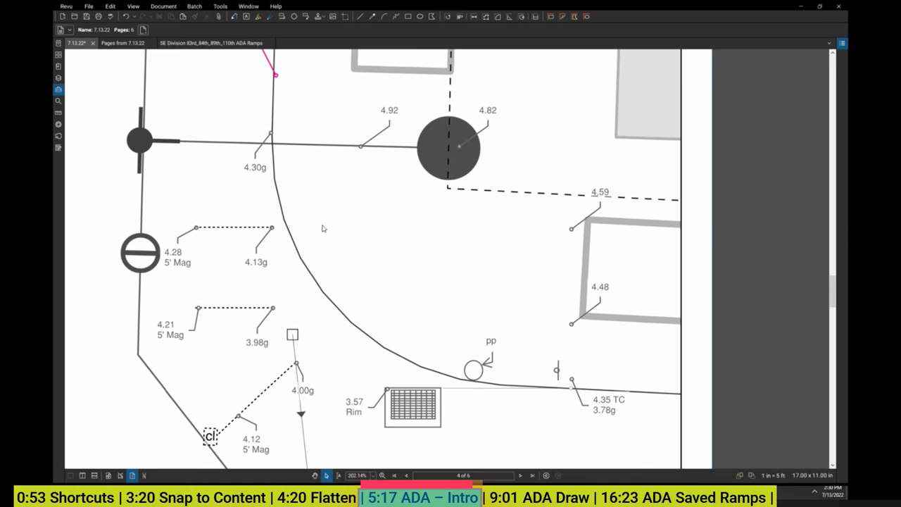
Pan and zoom to show the whole page 5 SE 89th corner survey sheet.
{"action": "scroll", "coordinate": [294, 161], "scroll_direction": "down", "scroll_amount": 1}
{"action": "scroll", "coordinate": [294, 160], "scroll_direction": "down", "scroll_amount": 1}
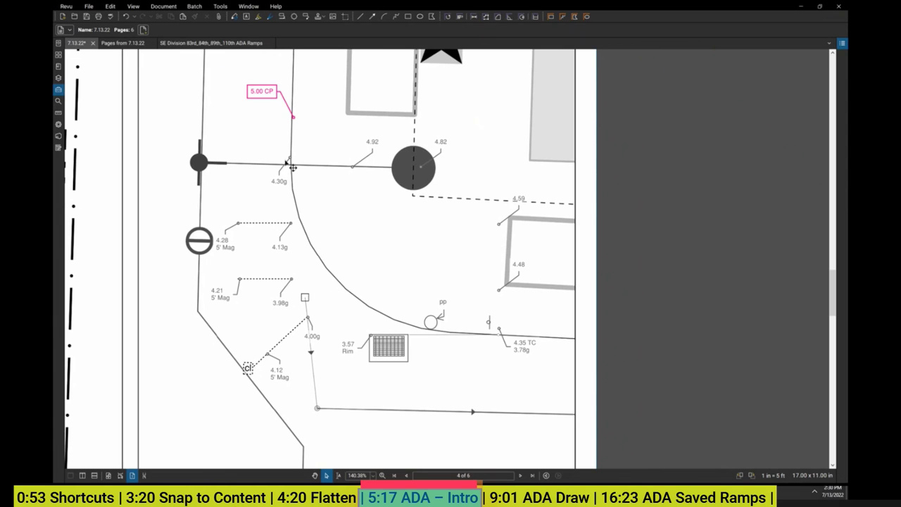
{"action": "left_click_drag", "start_coordinate": [320, 222], "coordinate": [327, 216]}
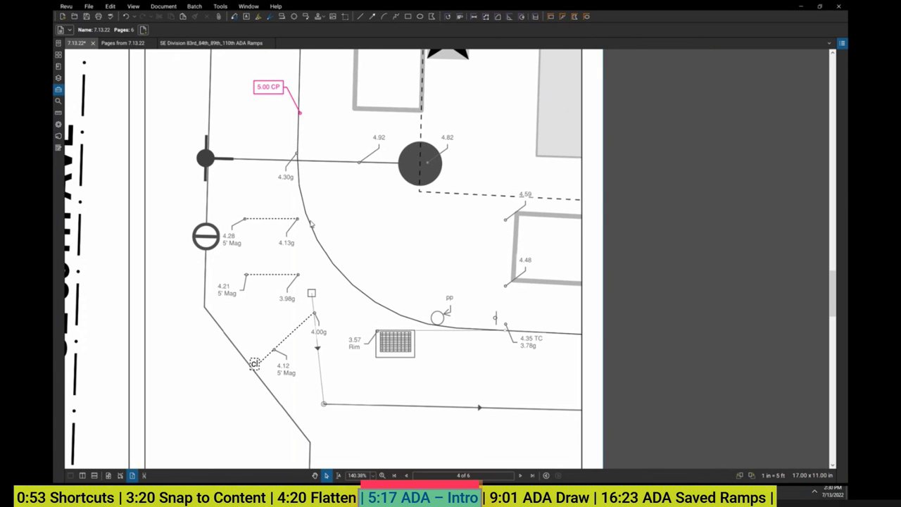
{"action": "left_click_drag", "start_coordinate": [357, 208], "coordinate": [350, 227]}
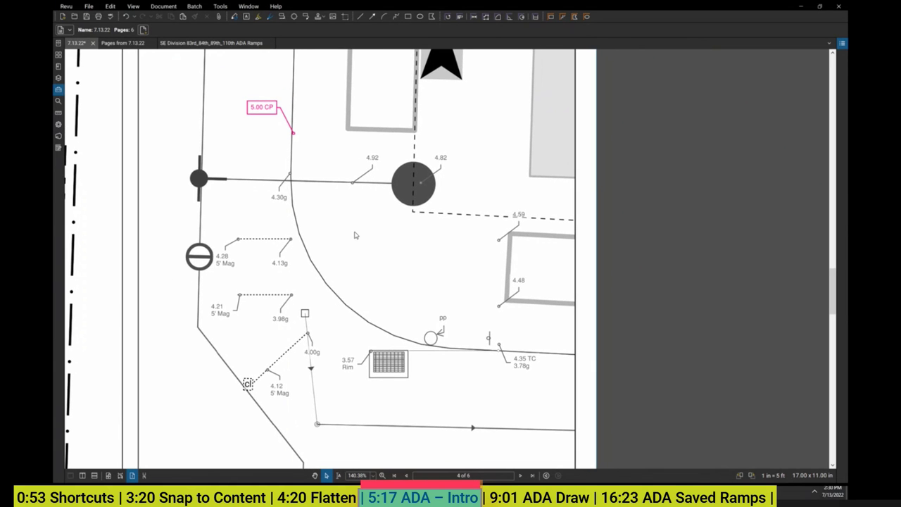
{"action": "scroll", "coordinate": [370, 117], "scroll_direction": "up", "scroll_amount": 2}
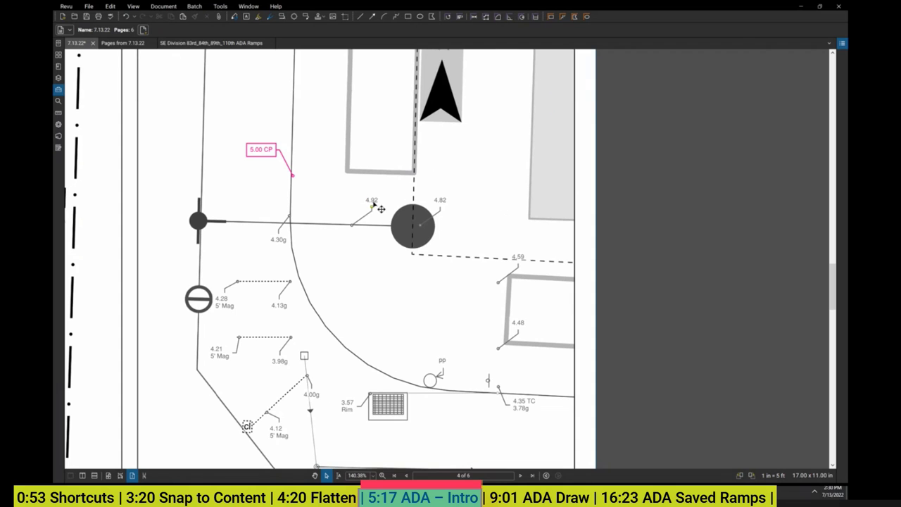
{"action": "scroll", "coordinate": [377, 204], "scroll_direction": "up", "scroll_amount": 1}
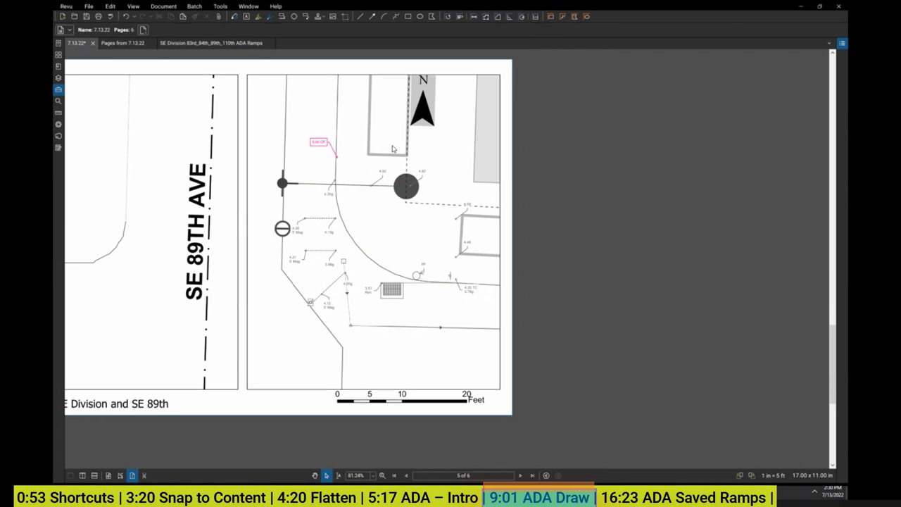
{"action": "scroll", "coordinate": [391, 176], "scroll_direction": "down", "scroll_amount": 1}
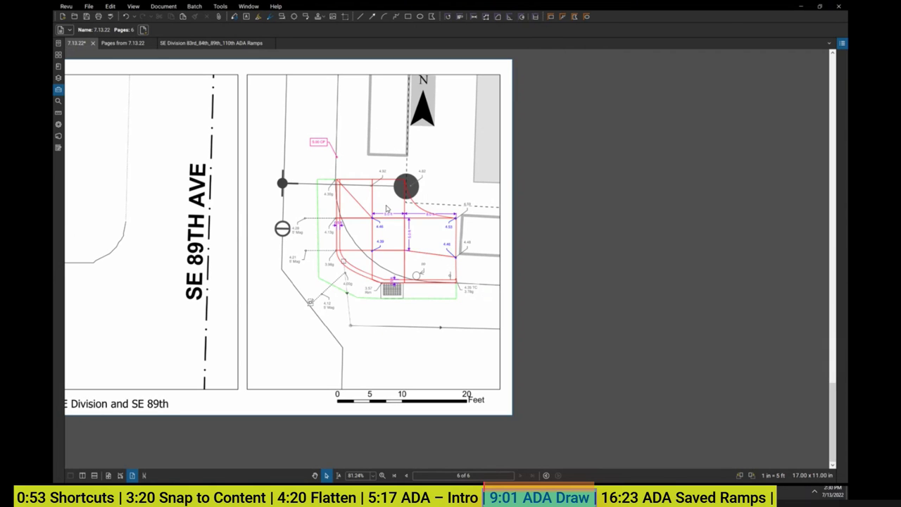
{"action": "scroll", "coordinate": [387, 208], "scroll_direction": "up", "scroll_amount": 1}
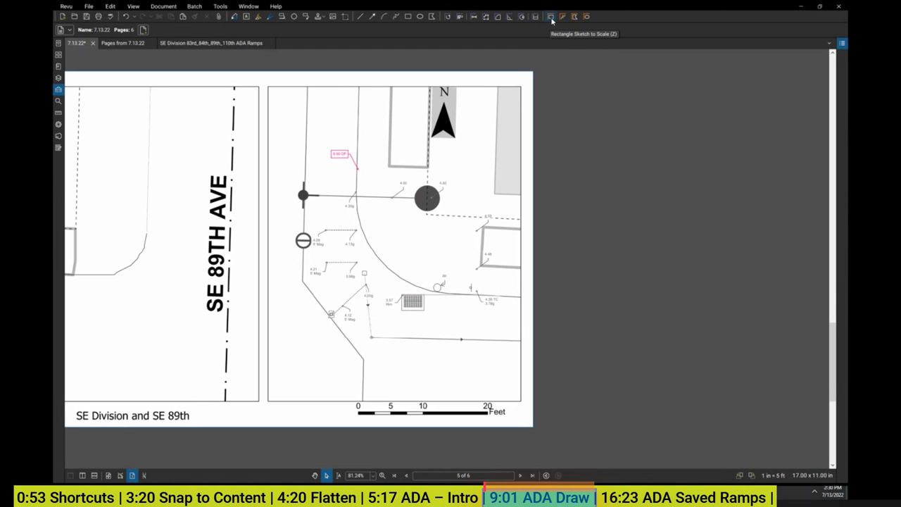
{"action": "left_click", "coordinate": [550, 16]}
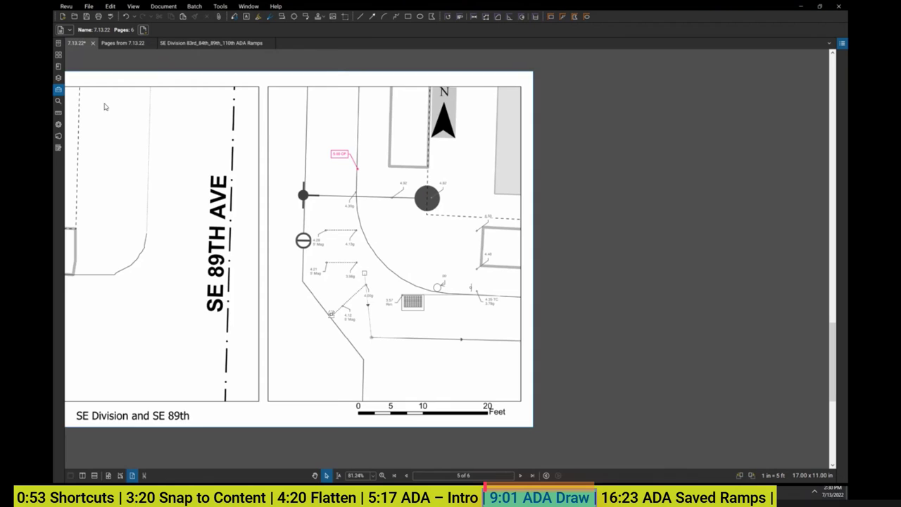
{"action": "left_click", "coordinate": [59, 91]}
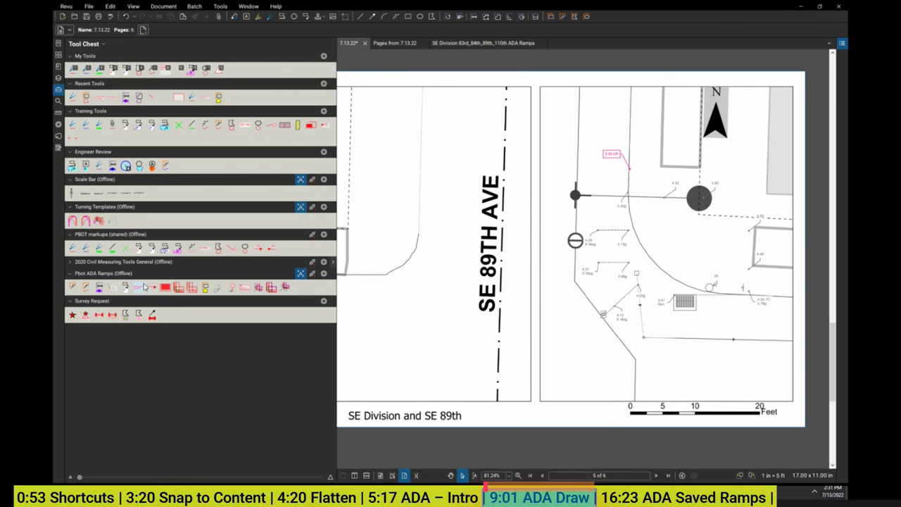
{"action": "mouse_move", "coordinate": [649, 251]}
{"action": "left_mouse_down"}
{"action": "mouse_move", "coordinate": [470, 255]}
{"action": "mouse_move", "coordinate": [512, 255]}
{"action": "left_mouse_up"}
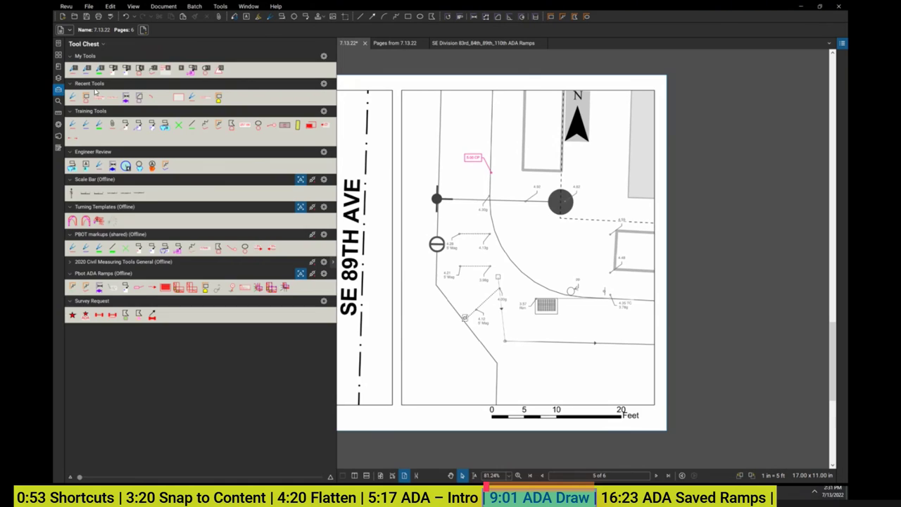
{"action": "left_click", "coordinate": [59, 90]}
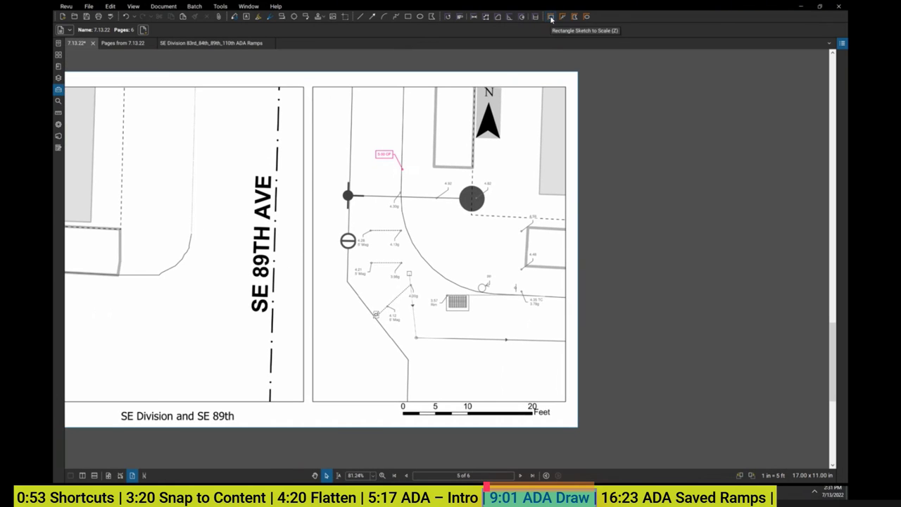
Draw two stacked 5 by 5 ft to-scale squares starting at the curb corner.
{"action": "left_click", "coordinate": [551, 17]}
{"action": "scroll", "coordinate": [431, 241], "scroll_direction": "up", "scroll_amount": 3}
{"action": "left_click", "coordinate": [408, 202]}
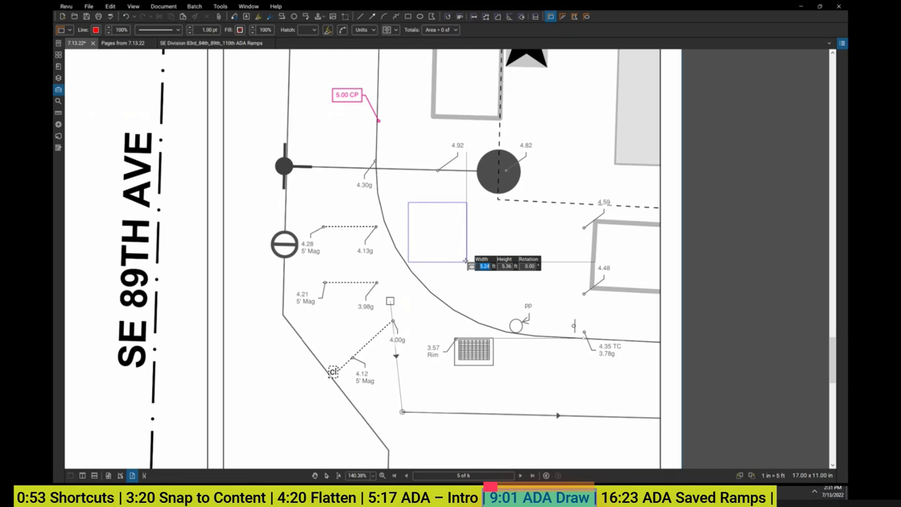
{"action": "type", "text": "5"}
{"action": "key", "text": "Tab"}
{"action": "type", "text": "5"}
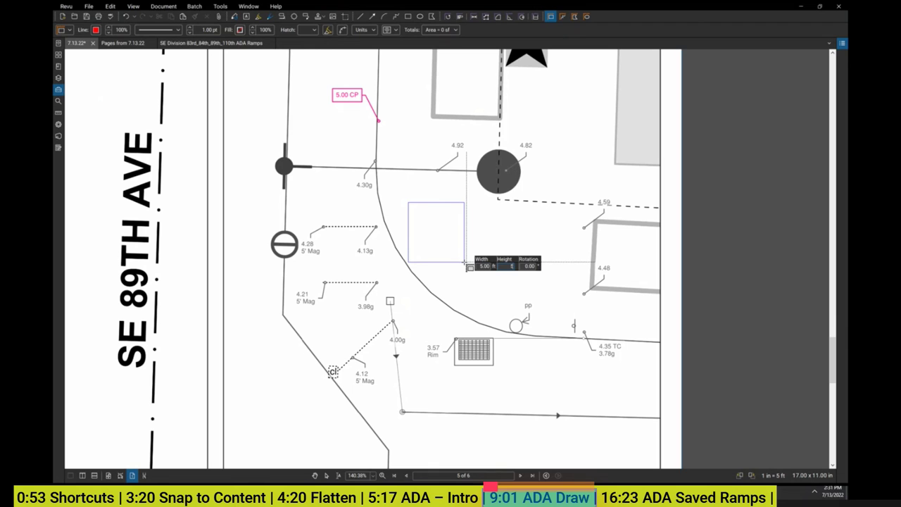
{"action": "key", "text": "Return"}
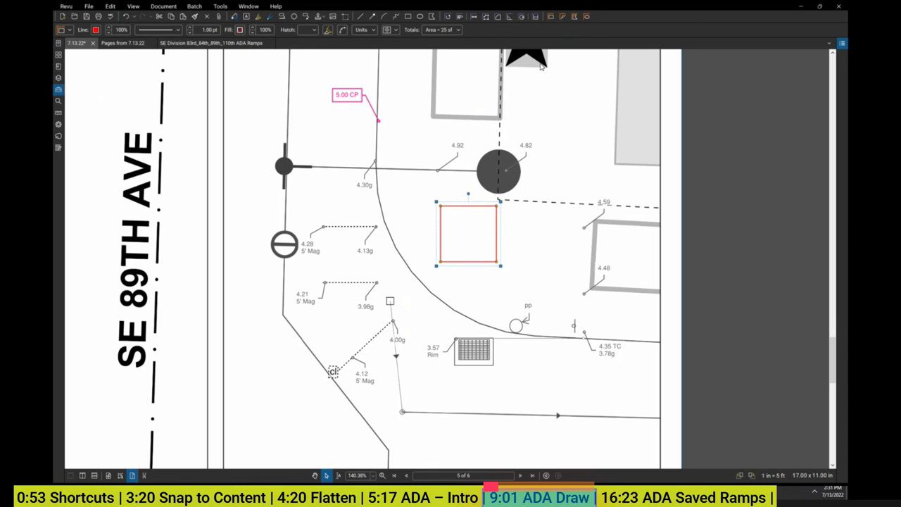
{"action": "left_click", "coordinate": [551, 17]}
{"action": "left_click", "coordinate": [440, 261]}
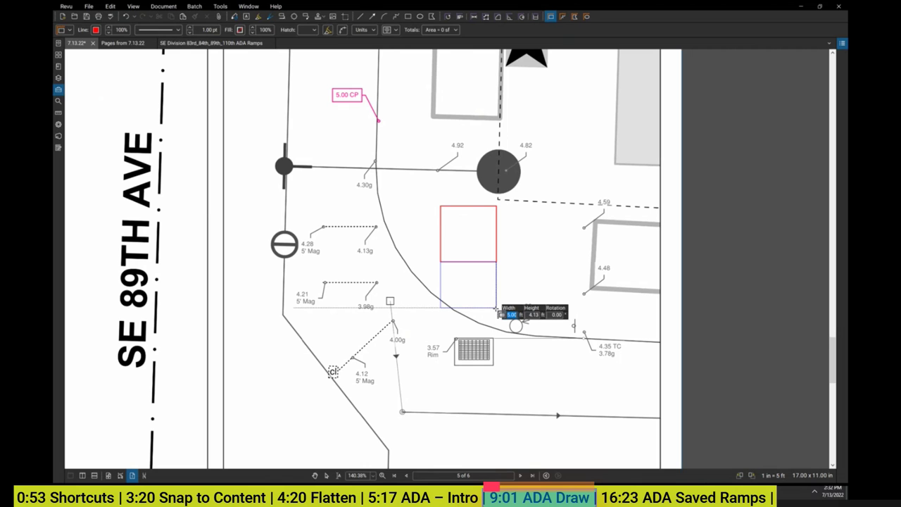
{"action": "key", "text": "Tab"}
{"action": "type", "text": "5"}
{"action": "key", "text": "Return"}
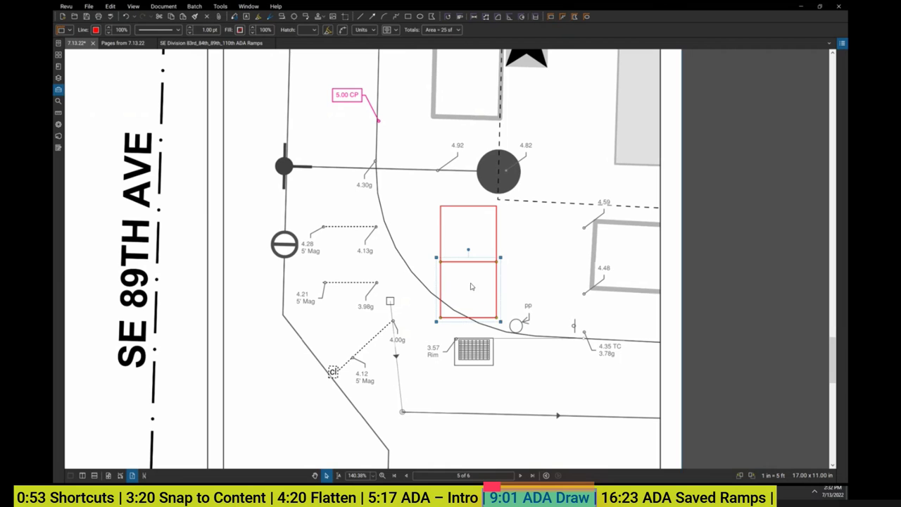
{"action": "left_click", "coordinate": [526, 233]}
Check the page 2 reference layout, then add a 5.5 by 5 ft pad left of the top square.
{"action": "key", "text": "ctrl+z"}
{"action": "key", "text": "Page_Up"}
{"action": "key", "text": "Page_Up"}
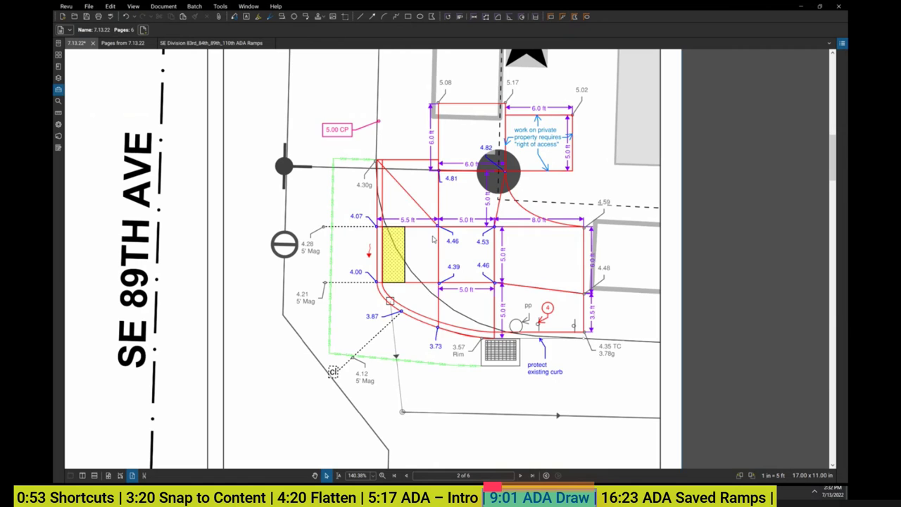
{"action": "key", "text": "Page_Down"}
{"action": "key", "text": "Page_Down"}
{"action": "key", "text": "Page_Down"}
{"action": "key", "text": "r"}
{"action": "left_click", "coordinate": [366, 203]}
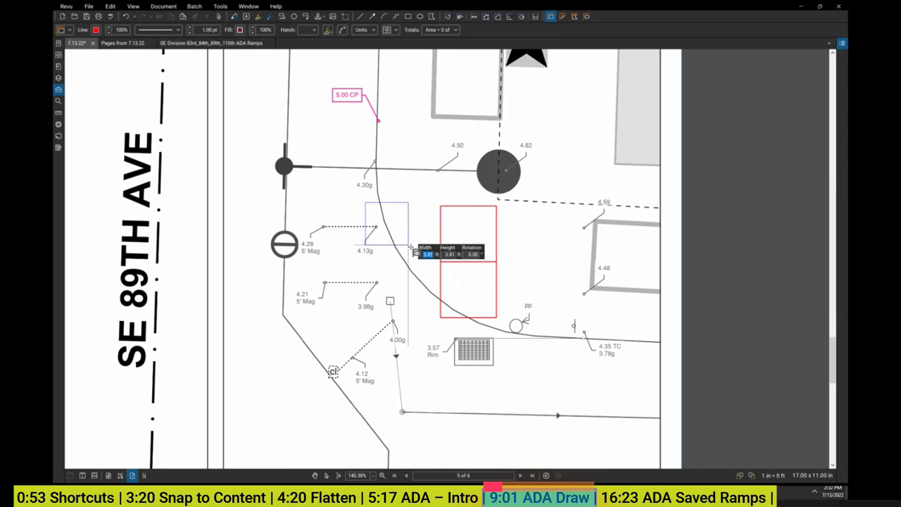
{"action": "type", "text": "5.5"}
{"action": "key", "text": "Tab"}
{"action": "type", "text": "5"}
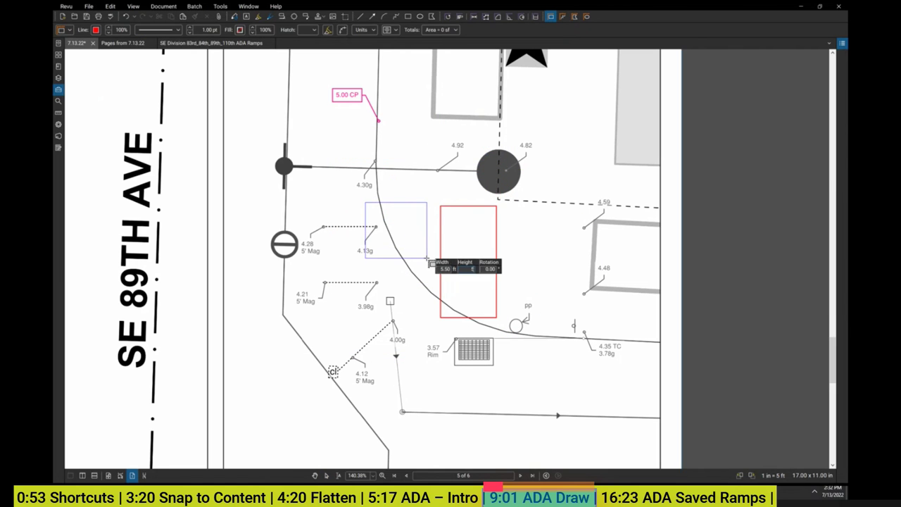
{"action": "key", "text": "Return"}
{"action": "left_click_drag", "start_coordinate": [430, 238], "coordinate": [448, 240]}
{"action": "left_click", "coordinate": [534, 224]}
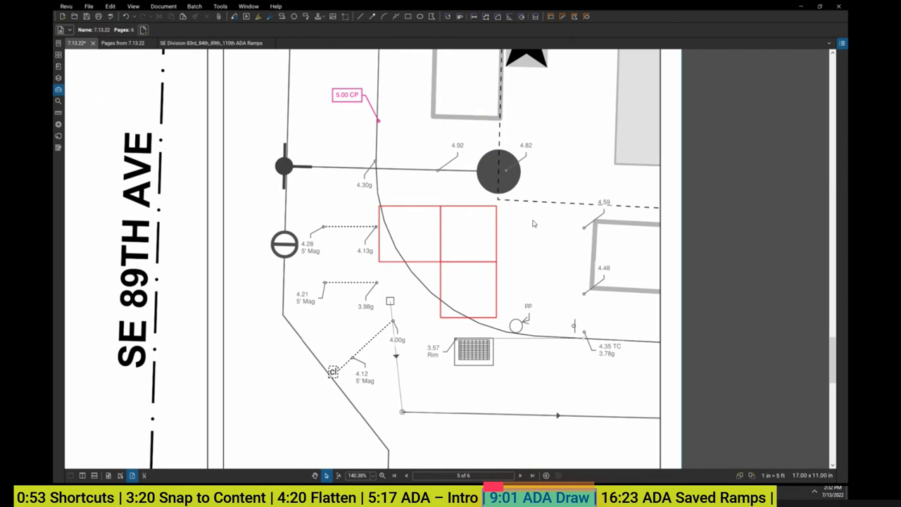
{"action": "scroll", "coordinate": [433, 213], "scroll_direction": "up", "scroll_amount": 3}
{"action": "scroll", "coordinate": [434, 212], "scroll_direction": "down", "scroll_amount": 3}
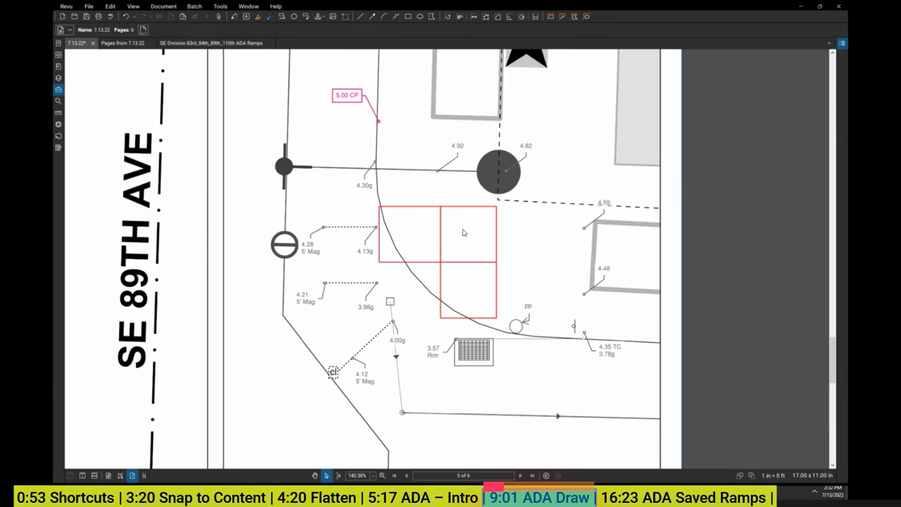
{"action": "scroll", "coordinate": [511, 286], "scroll_direction": "up", "scroll_amount": 1}
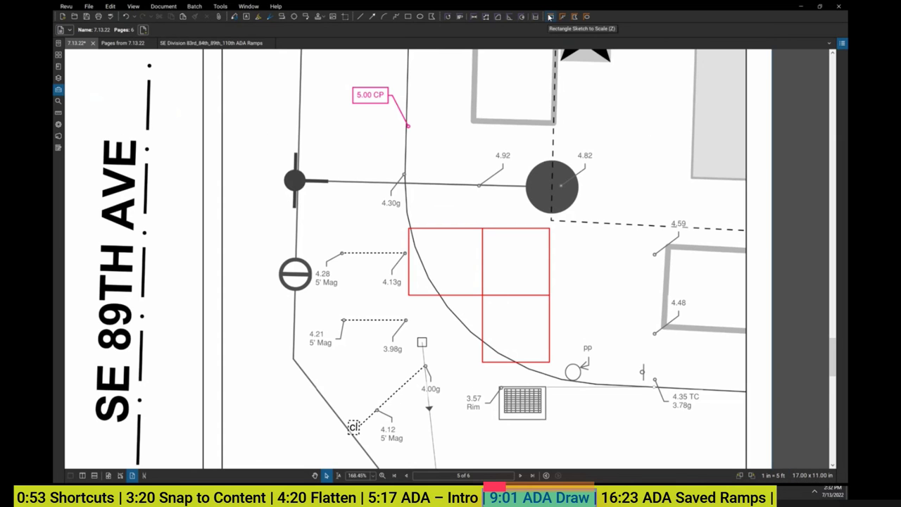
{"action": "scroll", "coordinate": [588, 120], "scroll_direction": "down", "scroll_amount": 1}
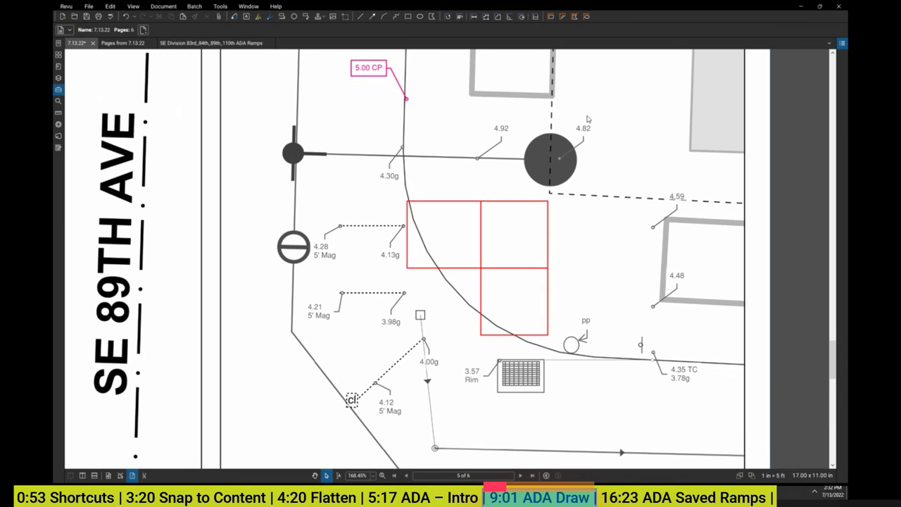
{"action": "left_click", "coordinate": [774, 476]}
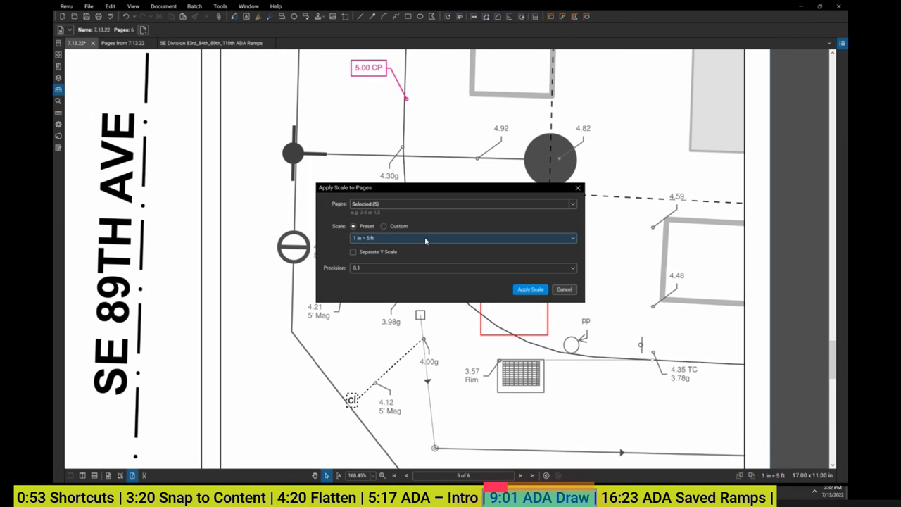
{"action": "key", "text": "Return"}
{"action": "key", "text": "r"}
{"action": "left_click_drag", "start_coordinate": [614, 121], "coordinate": [656, 185]}
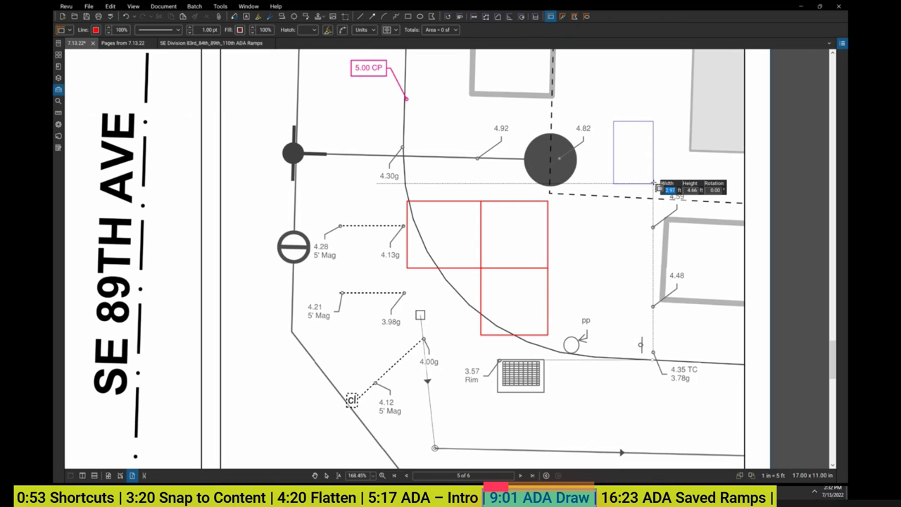
{"action": "left_click_drag", "start_coordinate": [656, 186], "coordinate": [656, 186]}
{"action": "key", "text": "Escape"}
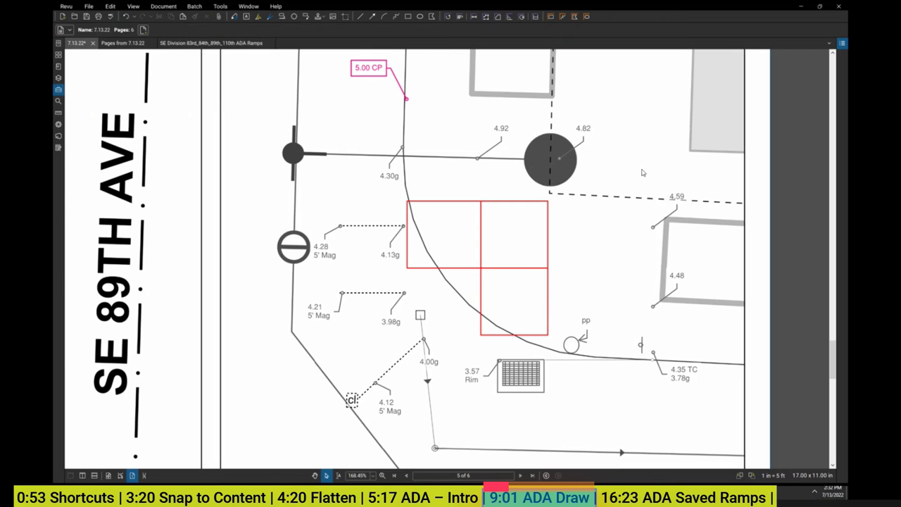
Add a pad right of the lower square and a 5.5 by 6 ft pad above the top squares.
{"action": "left_click", "coordinate": [550, 17]}
{"action": "left_click_drag", "start_coordinate": [515, 239], "coordinate": [594, 305]}
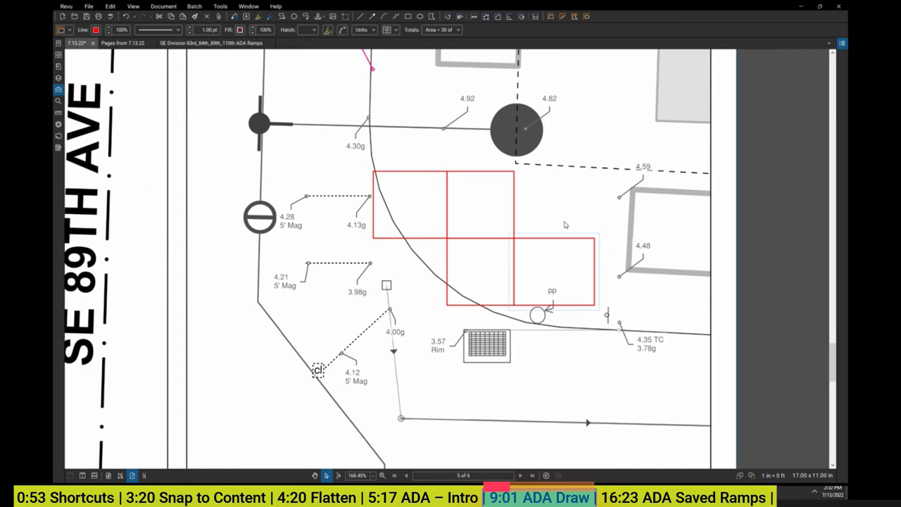
{"action": "scroll", "coordinate": [451, 232], "scroll_direction": "up", "scroll_amount": 3}
{"action": "left_click_drag", "start_coordinate": [428, 169], "coordinate": [476, 225]}
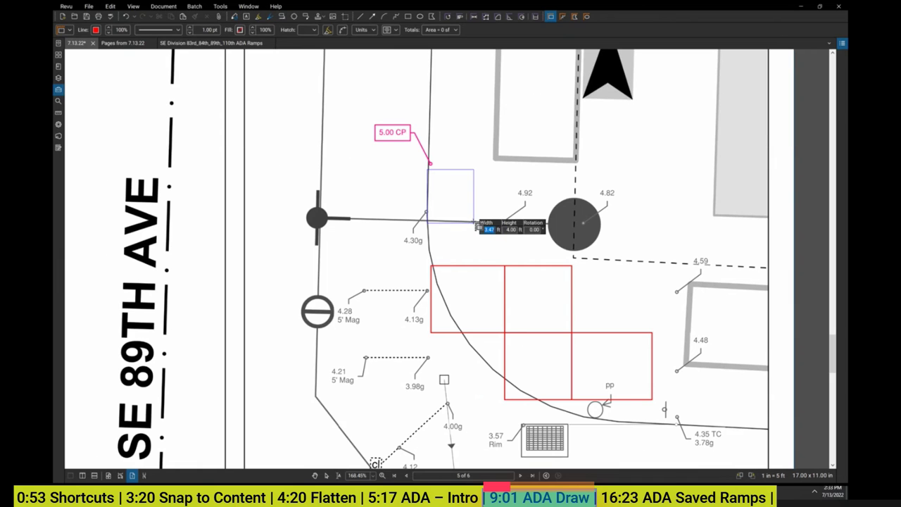
{"action": "type", "text": "5"}
{"action": "key", "text": "Tab"}
{"action": "type", "text": ".5"}
{"action": "key", "text": "Tab"}
{"action": "type", "text": "6"}
{"action": "key", "text": "Return"}
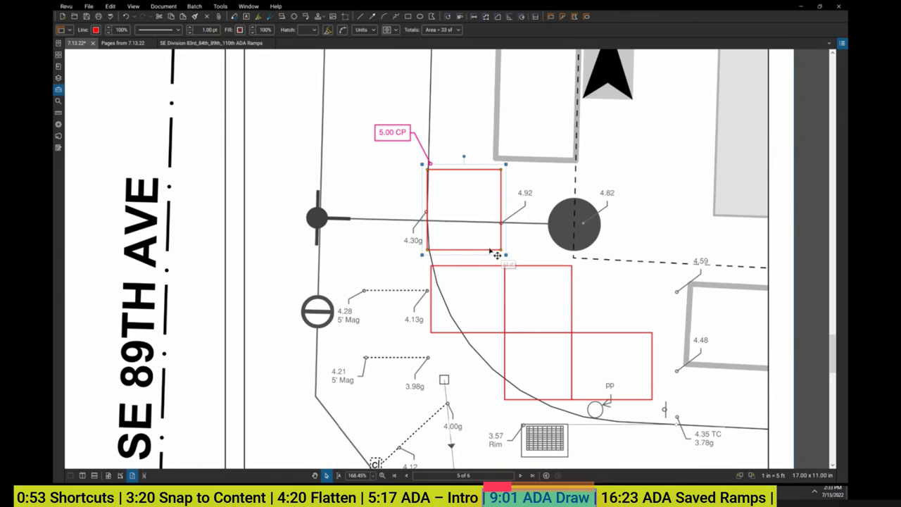
{"action": "left_click_drag", "start_coordinate": [502, 252], "coordinate": [503, 268]}
Sketch diagonal flare lines across the top pad and the far-right pad.
{"action": "key", "text": "shift+alt+l"}
{"action": "scroll", "coordinate": [493, 211], "scroll_direction": "down", "scroll_amount": 1}
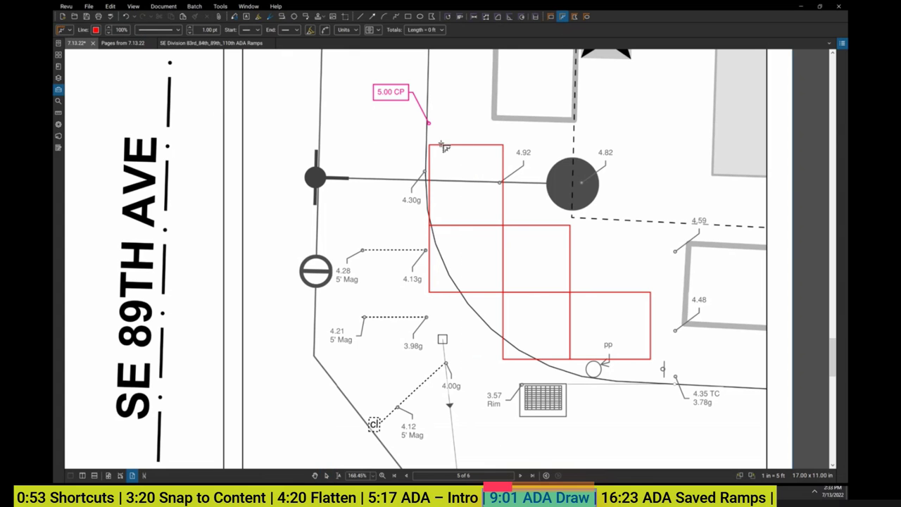
{"action": "left_click", "coordinate": [561, 16]}
{"action": "left_click", "coordinate": [429, 145]}
{"action": "left_click", "coordinate": [503, 225]}
{"action": "left_click", "coordinate": [571, 291]}
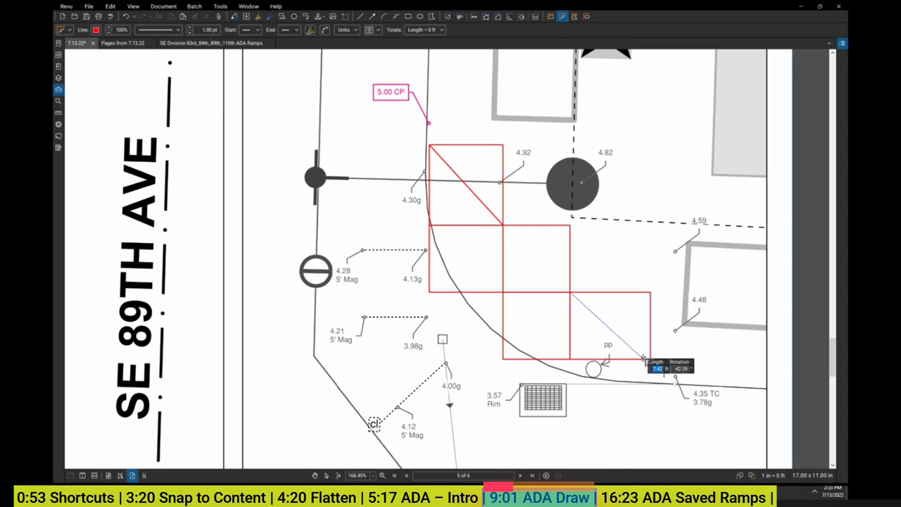
{"action": "double_click", "coordinate": [650, 359]}
{"action": "scroll", "coordinate": [613, 169], "scroll_direction": "right", "scroll_amount": 1}
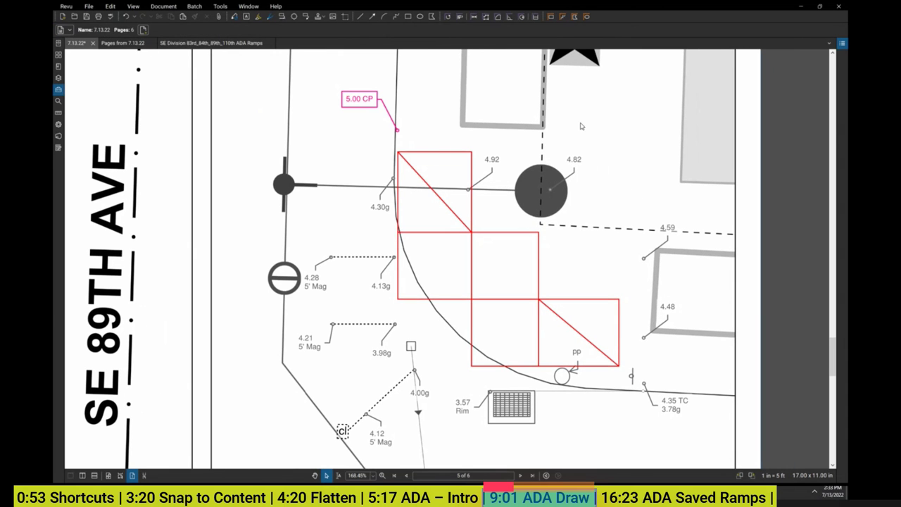
Draw a 30 sf square at the middle row's right end and close its area notes.
{"action": "key", "text": "r"}
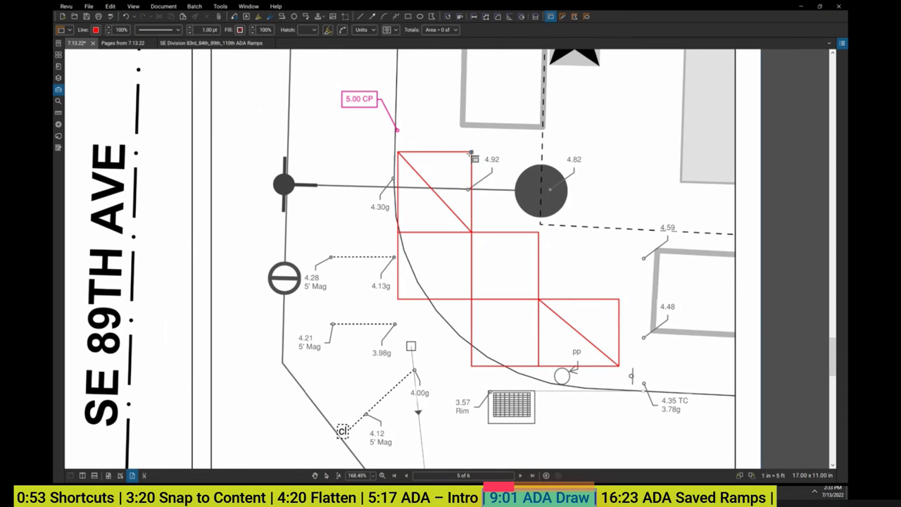
{"action": "left_click", "coordinate": [471, 152]}
{"action": "left_click", "coordinate": [539, 232]}
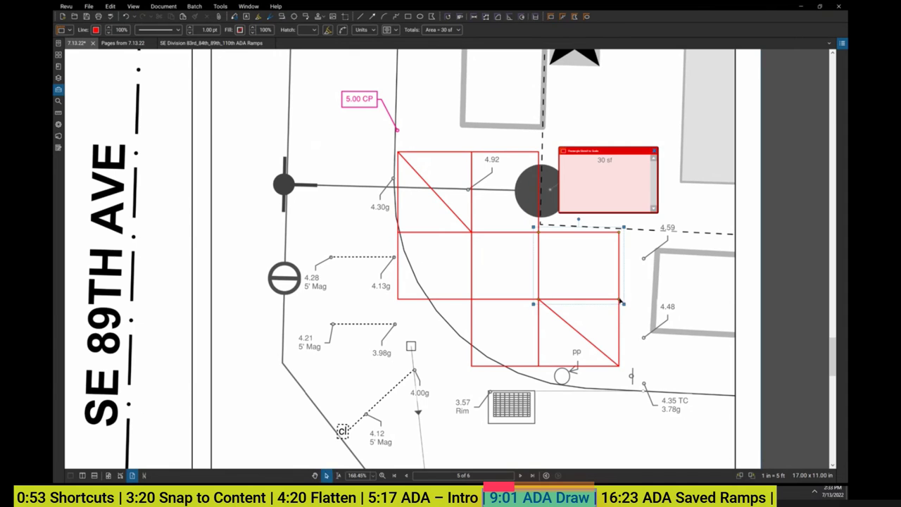
{"action": "left_click", "coordinate": [654, 151]}
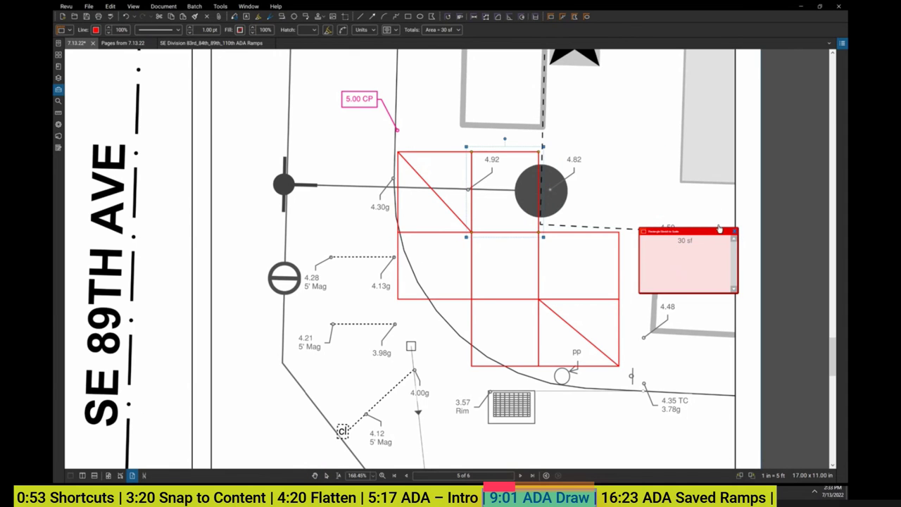
{"action": "left_click", "coordinate": [734, 231]}
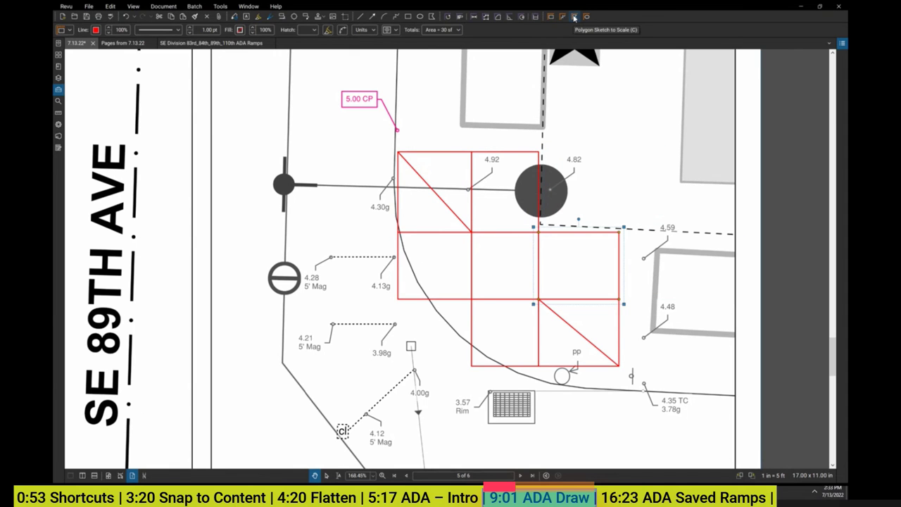
{"action": "key", "text": "Escape"}
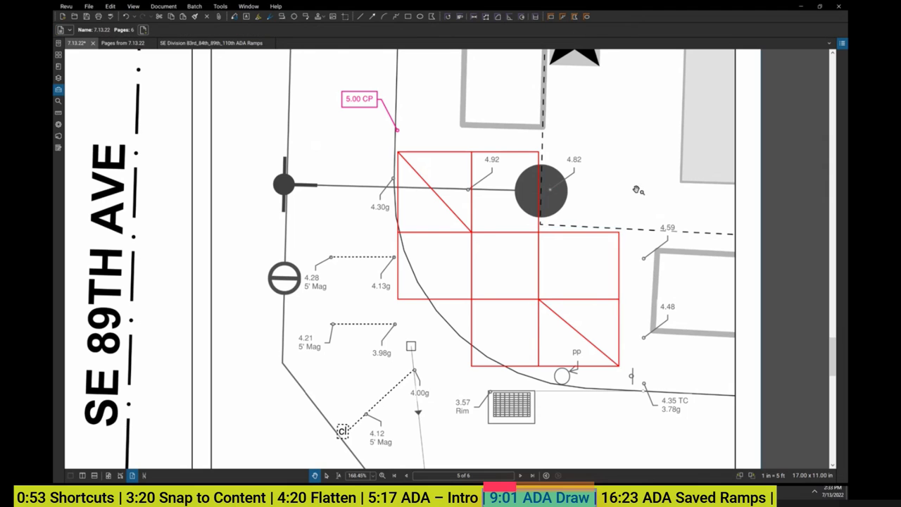
Undo two stray marks and try stretching the red ramp square's right edge.
{"action": "left_click", "coordinate": [597, 125]}
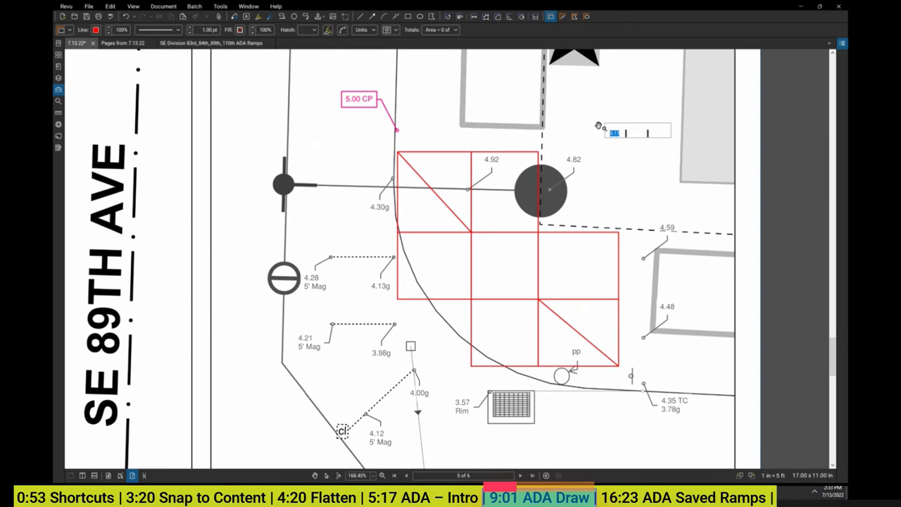
{"action": "left_click", "coordinate": [611, 160]}
{"action": "key", "text": "ctrl+z"}
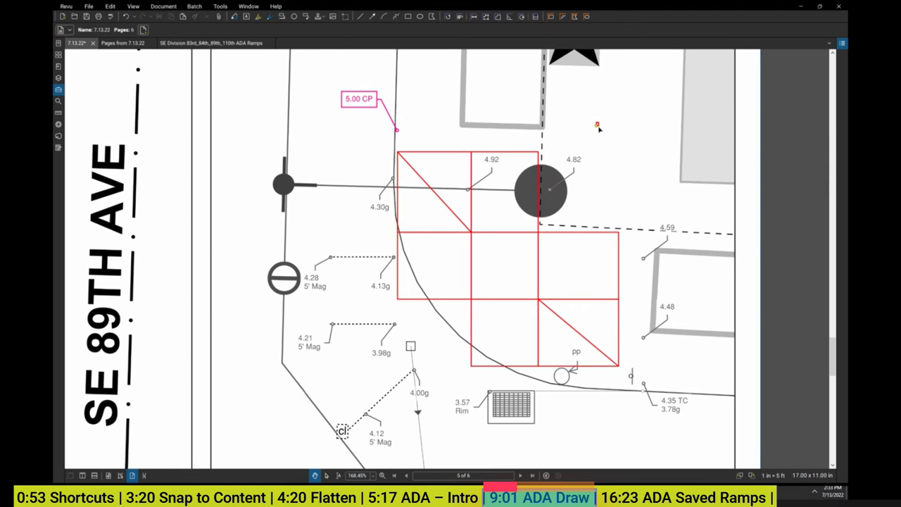
{"action": "key", "text": "ctrl+z"}
{"action": "left_click", "coordinate": [607, 271]}
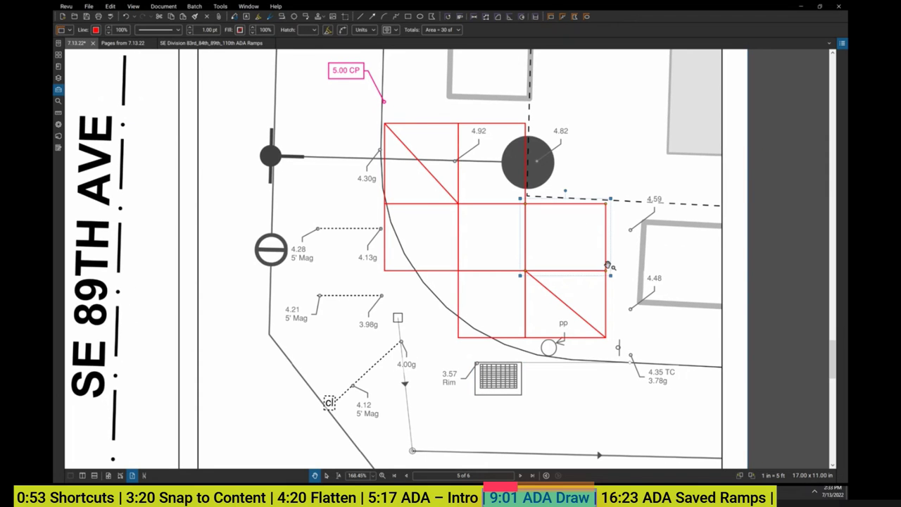
{"action": "mouse_move", "coordinate": [607, 273]}
{"action": "left_mouse_down"}
{"action": "mouse_move", "coordinate": [604, 262]}
{"action": "mouse_move", "coordinate": [610, 273]}
{"action": "mouse_move", "coordinate": [630, 237]}
{"action": "left_mouse_up"}
{"action": "left_click_drag", "start_coordinate": [579, 131], "coordinate": [589, 124]}
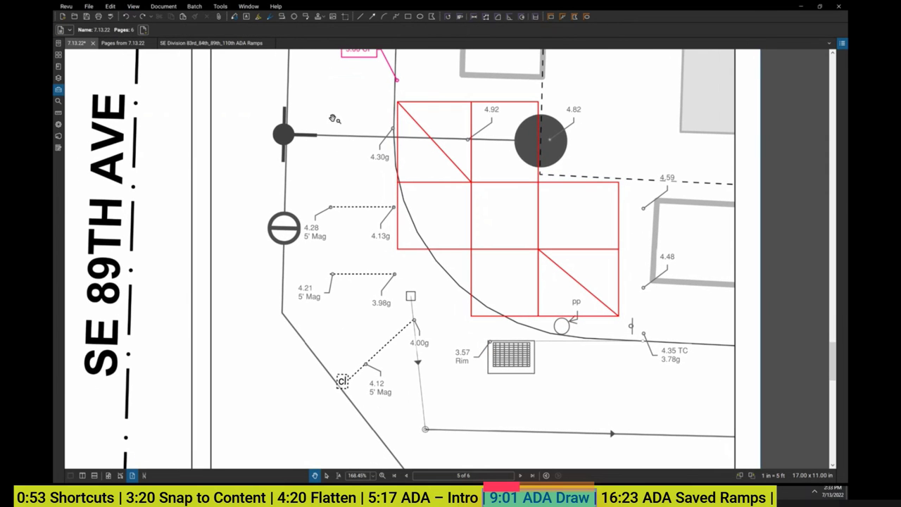
Start and cancel a scaled polyline at the grid's top-left corner, then check that square.
{"action": "left_click", "coordinate": [563, 18]}
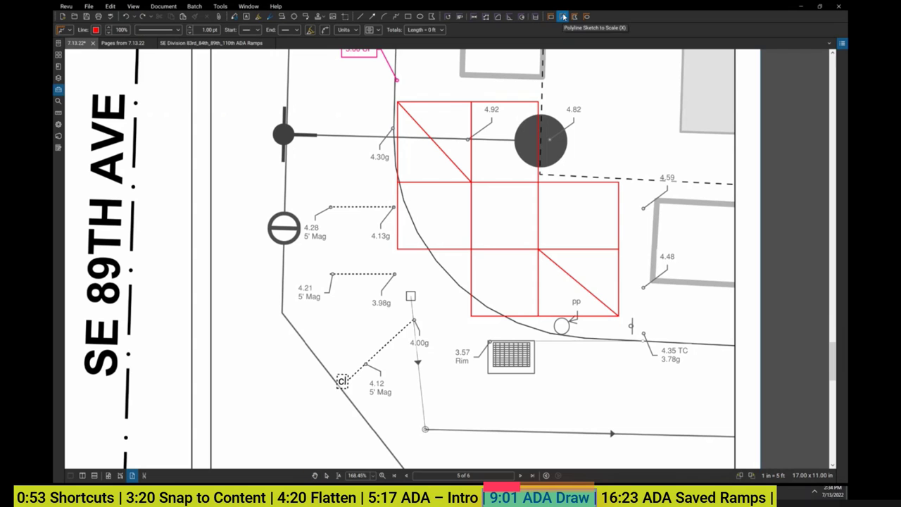
{"action": "left_click", "coordinate": [400, 104]}
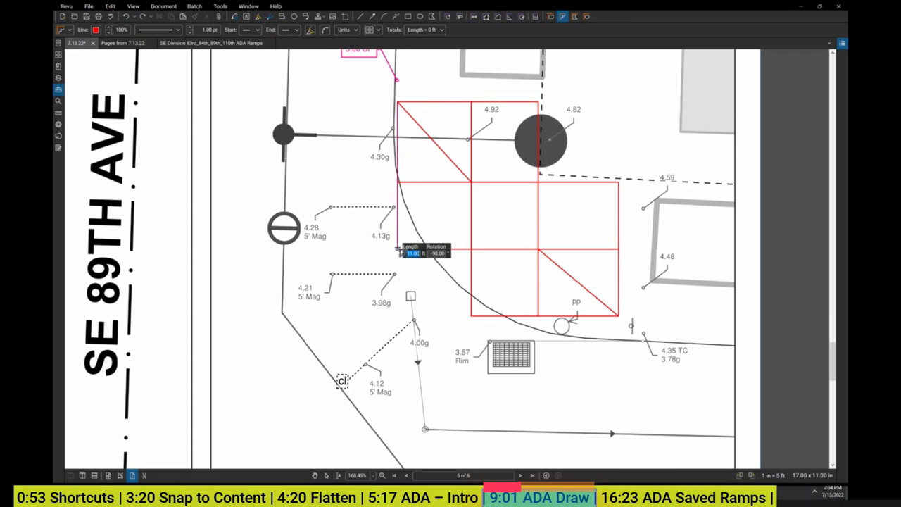
{"action": "key", "text": "Escape"}
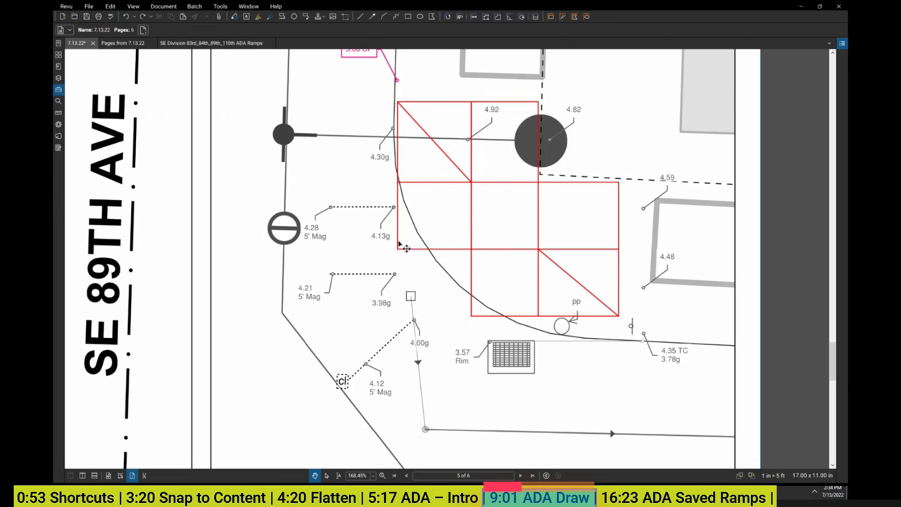
{"action": "left_click", "coordinate": [429, 107]}
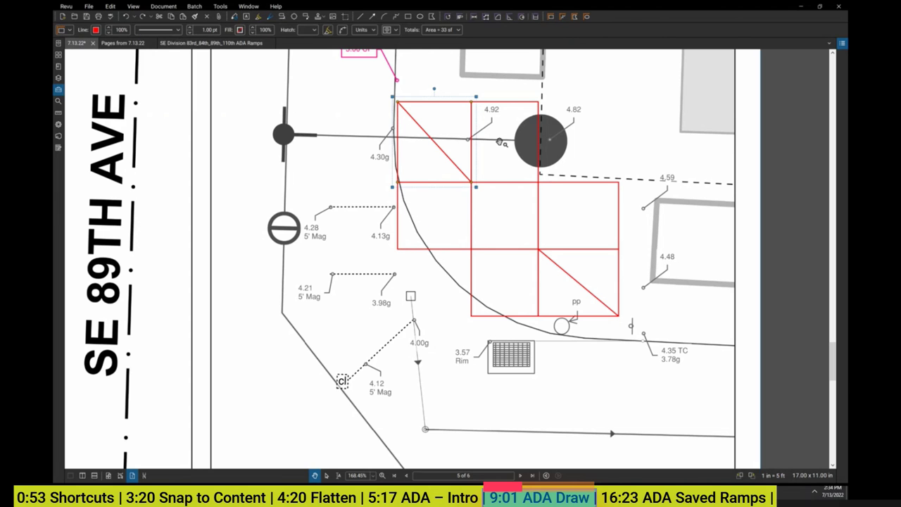
{"action": "left_click", "coordinate": [574, 222]}
Show the Markups List sorted by page label and select the first page 5 rectangle.
{"action": "key", "text": "alt+l"}
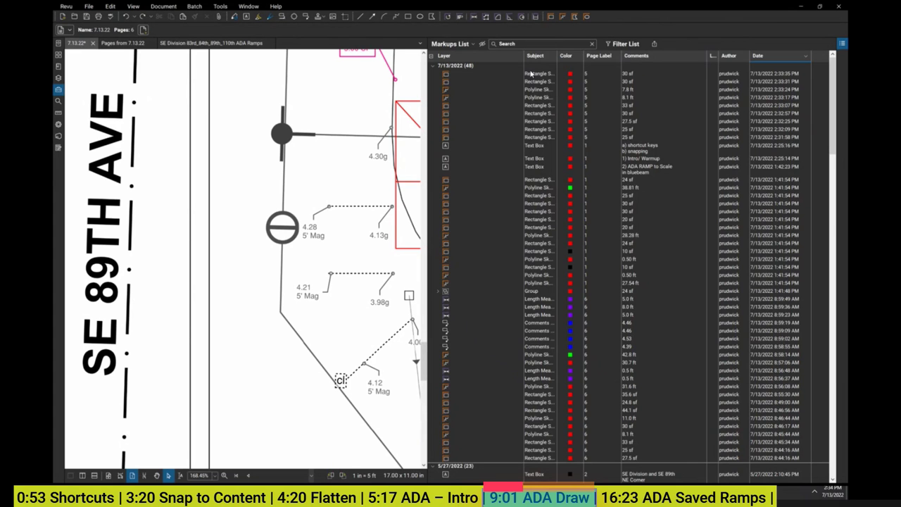
{"action": "left_click", "coordinate": [599, 55]}
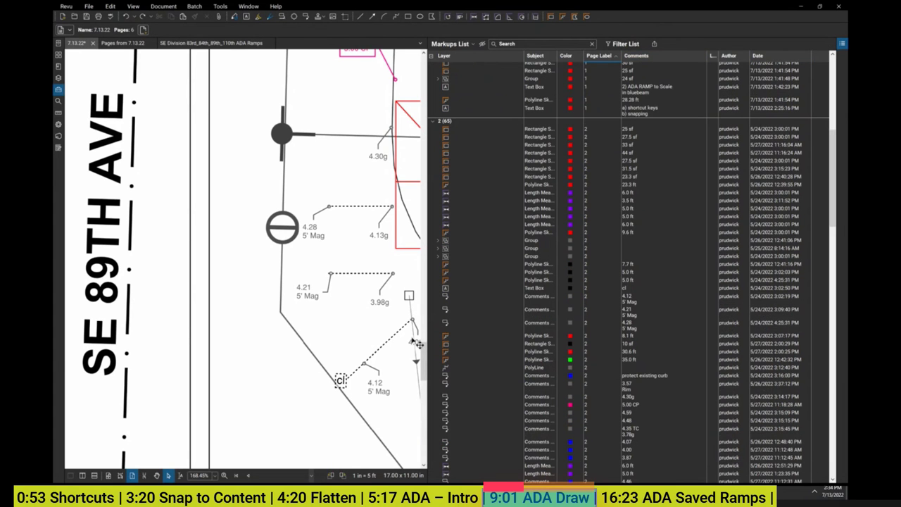
{"action": "left_click_drag", "start_coordinate": [321, 424], "coordinate": [262, 366]}
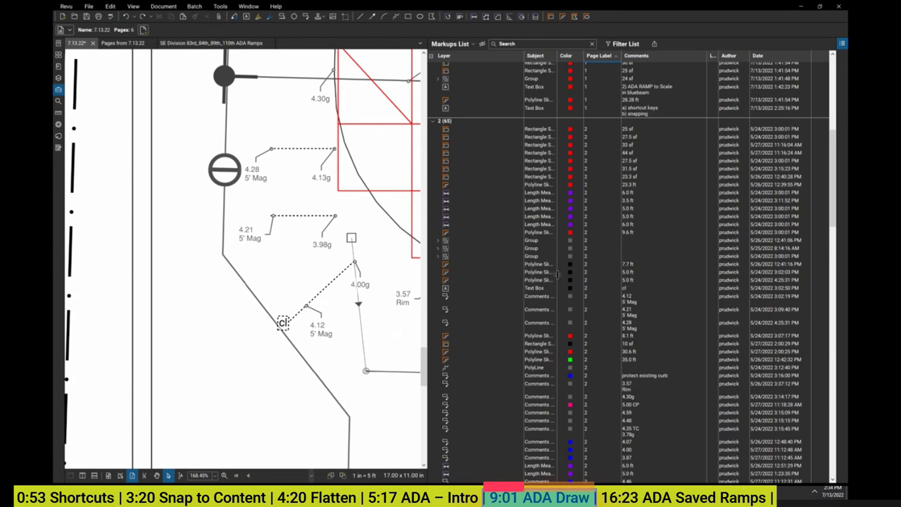
{"action": "scroll", "coordinate": [533, 282], "scroll_direction": "down", "scroll_amount": 5}
{"action": "scroll", "coordinate": [533, 282], "scroll_direction": "down", "scroll_amount": 15}
{"action": "left_click", "coordinate": [496, 354]}
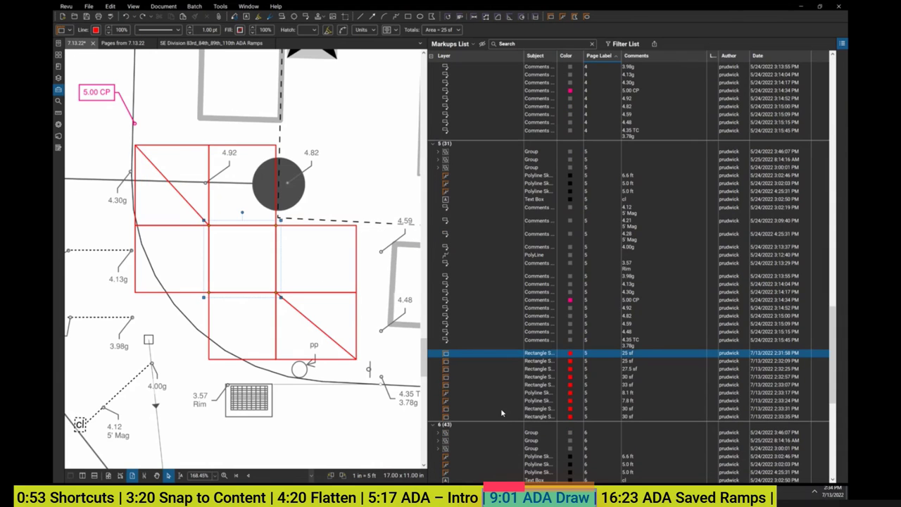
Select all page 5 ramp rectangles and move them so their corner sits on 4.30g.
{"action": "left_click", "coordinate": [502, 416], "text": "shift"}
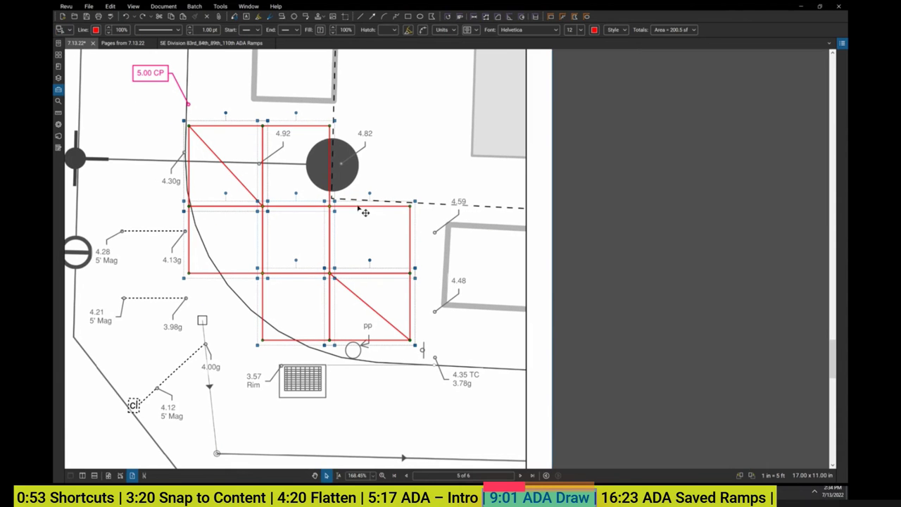
{"action": "left_click_drag", "start_coordinate": [364, 213], "coordinate": [359, 236]}
{"action": "left_click", "coordinate": [433, 166]}
{"action": "left_click_drag", "start_coordinate": [407, 178], "coordinate": [477, 168]}
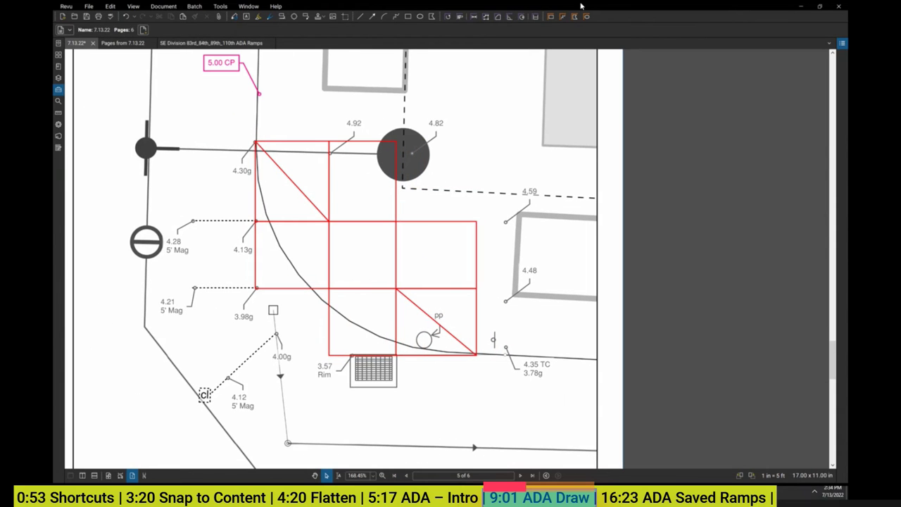
Trace a 29.1 ft scaled polyline from 4.30g through 3.98g to the ramp's lower-right corner.
{"action": "left_click", "coordinate": [562, 16]}
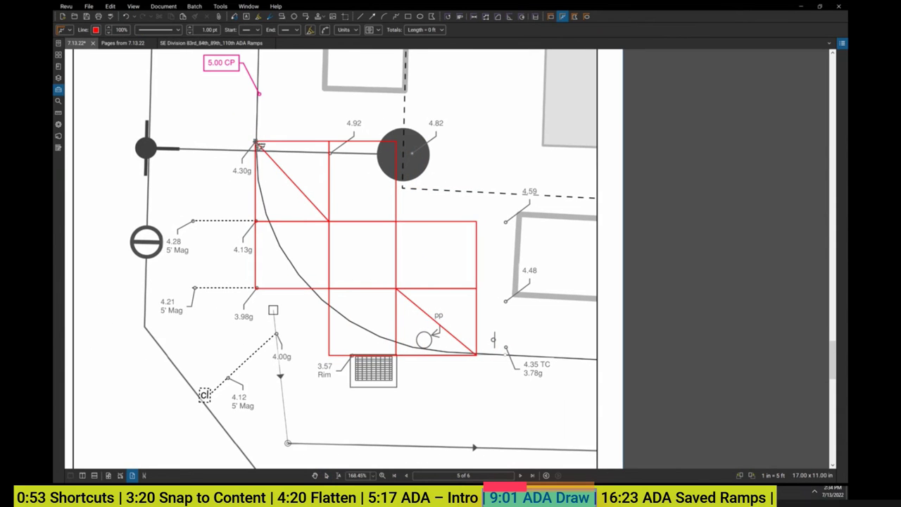
{"action": "left_click", "coordinate": [259, 146]}
{"action": "scroll", "coordinate": [258, 287], "scroll_direction": "up", "scroll_amount": 5}
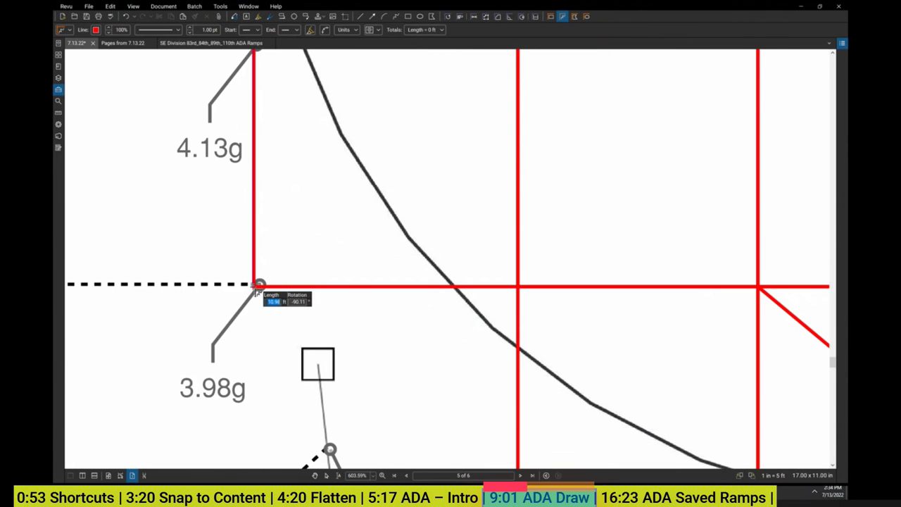
{"action": "left_click", "coordinate": [259, 287]}
{"action": "scroll", "coordinate": [317, 317], "scroll_direction": "down", "scroll_amount": 3}
{"action": "scroll", "coordinate": [429, 345], "scroll_direction": "up", "scroll_amount": 2}
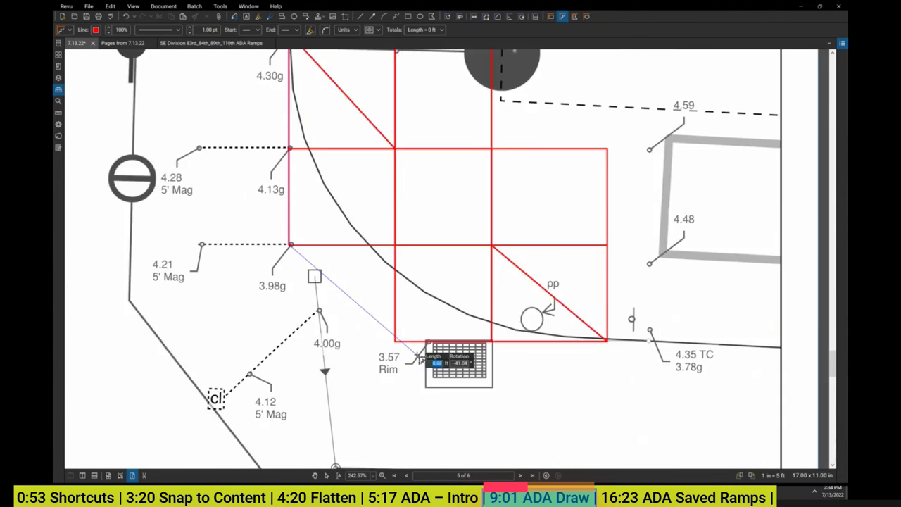
{"action": "scroll", "coordinate": [435, 342], "scroll_direction": "up", "scroll_amount": 2}
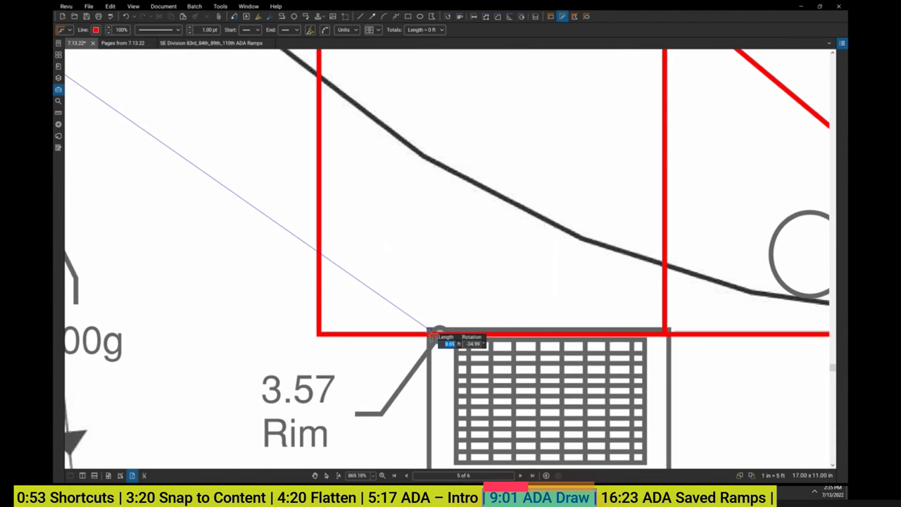
{"action": "scroll", "coordinate": [500, 322], "scroll_direction": "down", "scroll_amount": 2}
{"action": "scroll", "coordinate": [493, 321], "scroll_direction": "down", "scroll_amount": 1}
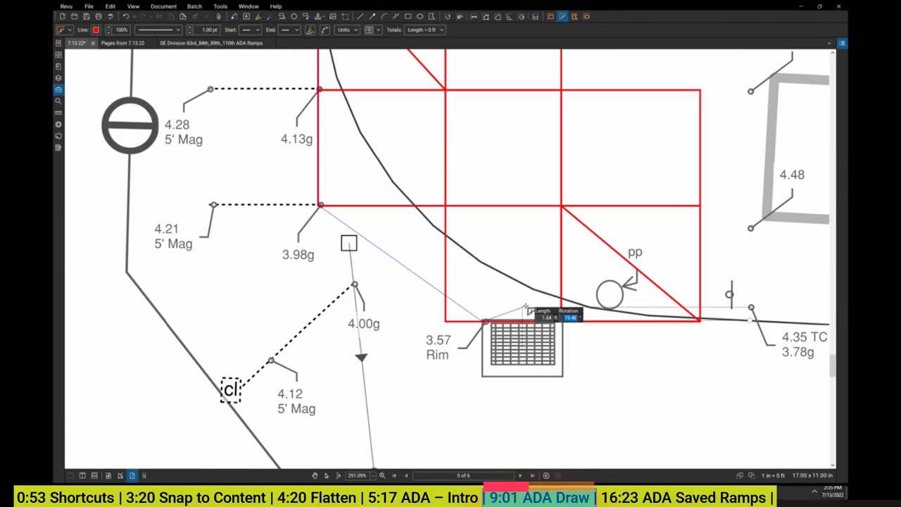
{"action": "left_click", "coordinate": [701, 321]}
{"action": "left_click", "coordinate": [702, 322]}
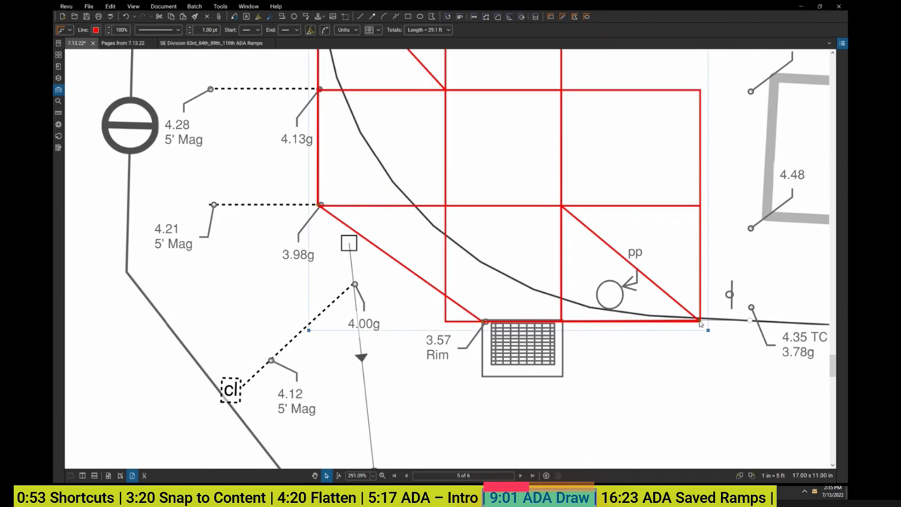
Convert the ramp's diagonal edge segment into a curve.
{"action": "right_click", "coordinate": [389, 258]}
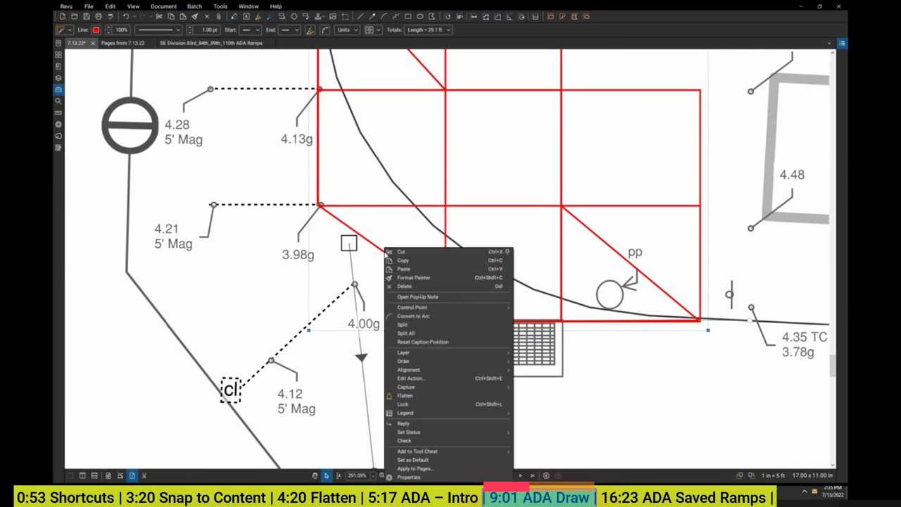
{"action": "left_click", "coordinate": [413, 316]}
{"action": "left_click", "coordinate": [394, 255]}
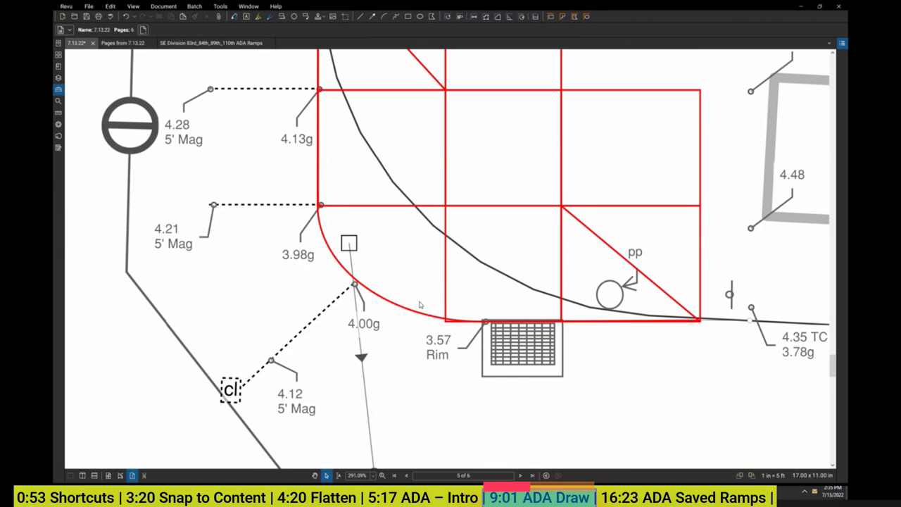
{"action": "scroll", "coordinate": [421, 282], "scroll_direction": "down", "scroll_amount": 1}
Add a vertex on the middle panel's left edge and drag its bottom-left corner onto the curb curve.
{"action": "left_click", "coordinate": [445, 285]}
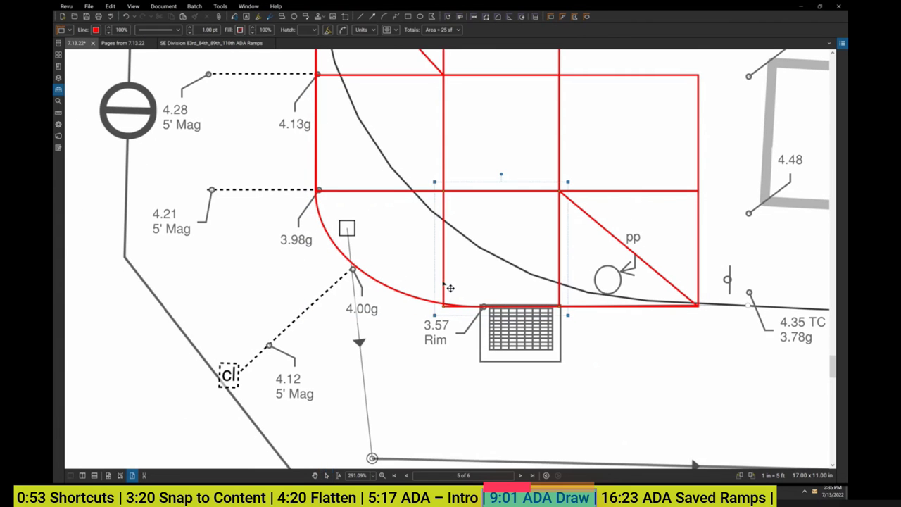
{"action": "scroll", "coordinate": [445, 315], "scroll_direction": "up", "scroll_amount": 6}
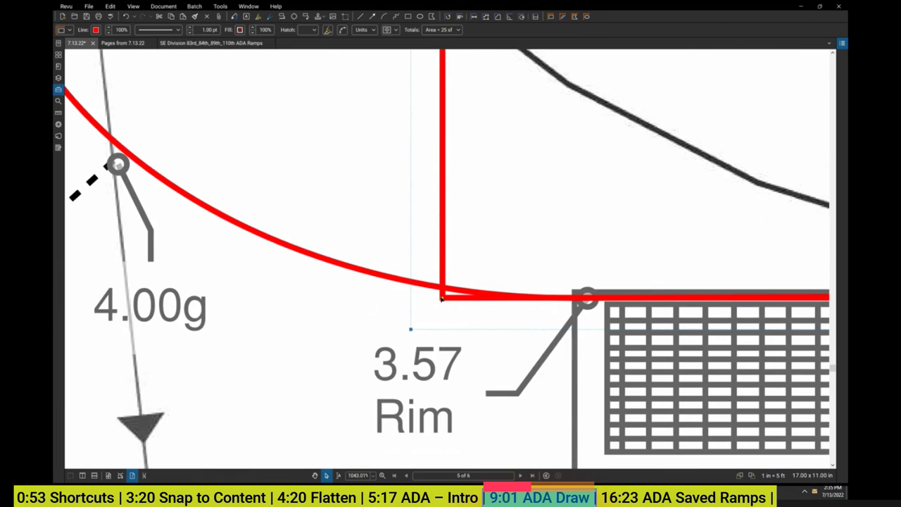
{"action": "scroll", "coordinate": [444, 280], "scroll_direction": "down", "scroll_amount": 3}
{"action": "right_click", "coordinate": [442, 235]}
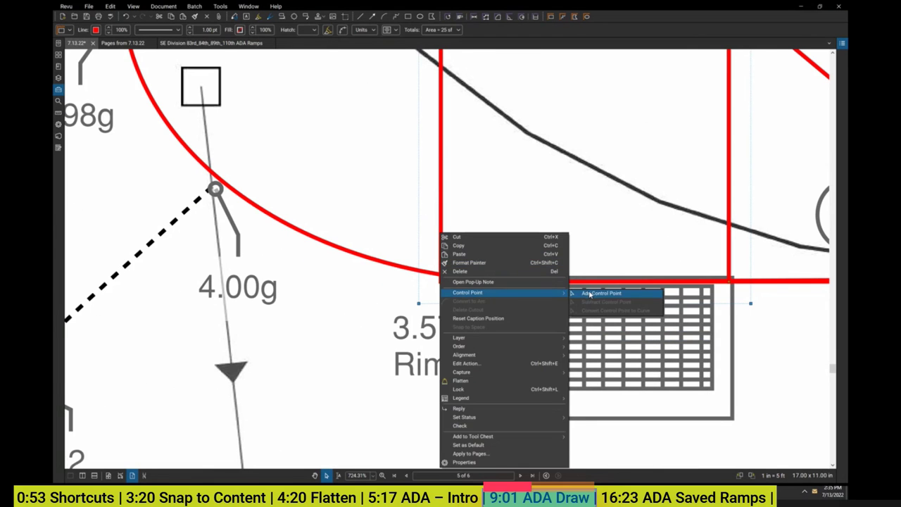
{"action": "left_click", "coordinate": [592, 294]}
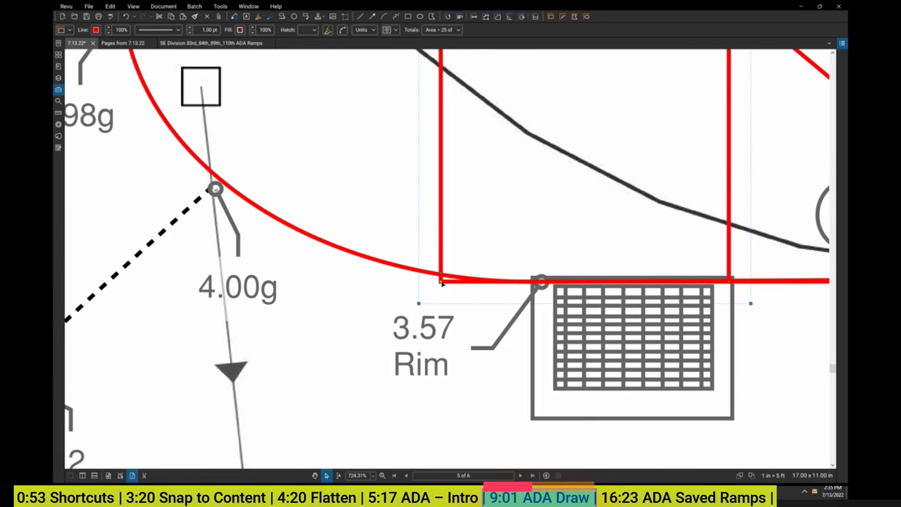
{"action": "left_click_drag", "start_coordinate": [442, 275], "coordinate": [506, 282]}
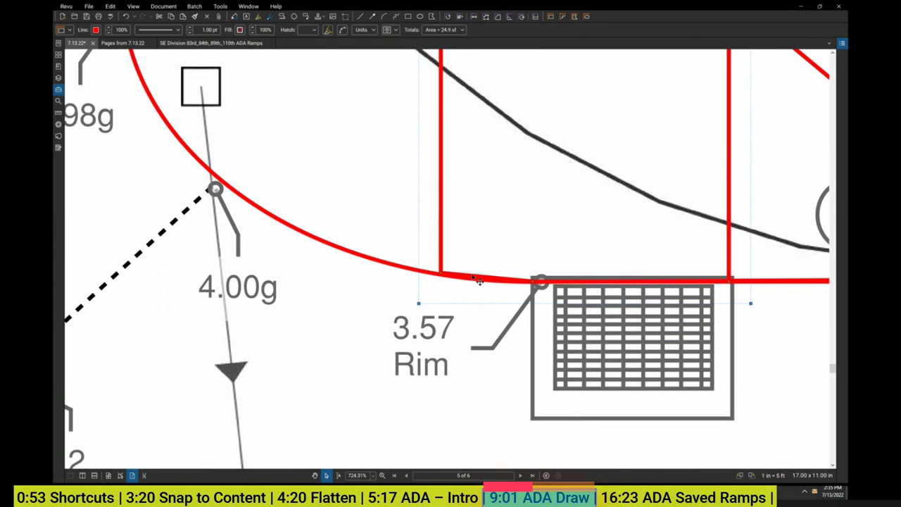
Make the panel's corner and bottom edge follow the red curb curve down to 3.57 Rim.
{"action": "right_click", "coordinate": [477, 247]}
{"action": "left_click", "coordinate": [493, 299]}
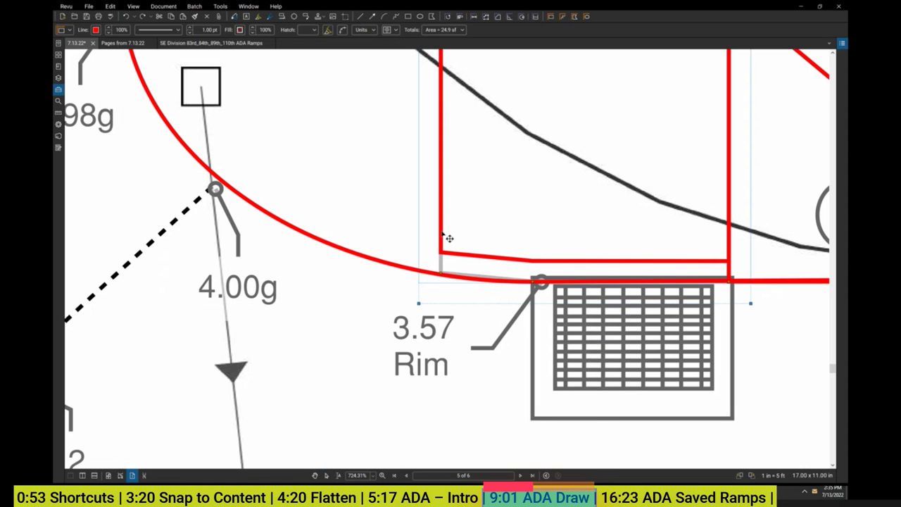
{"action": "right_click", "coordinate": [475, 247]}
{"action": "left_click", "coordinate": [494, 265]}
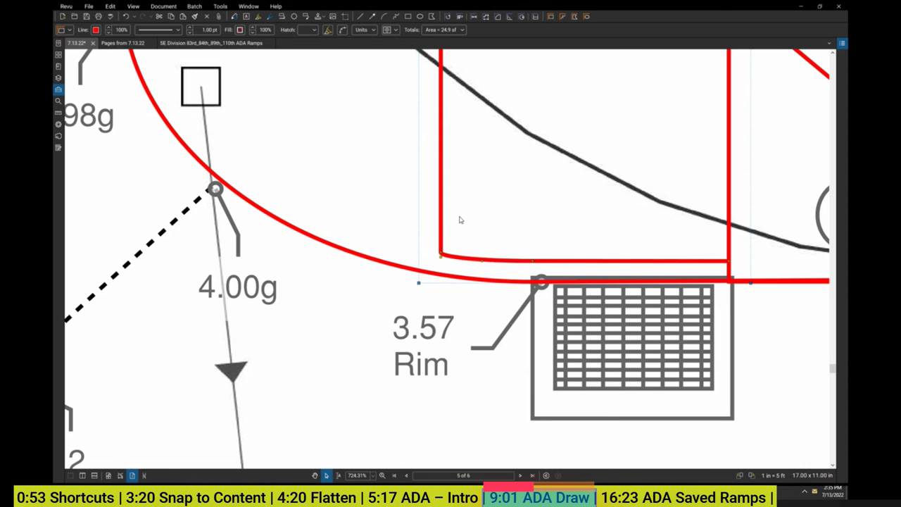
{"action": "scroll", "coordinate": [446, 221], "scroll_direction": "down", "scroll_amount": 5}
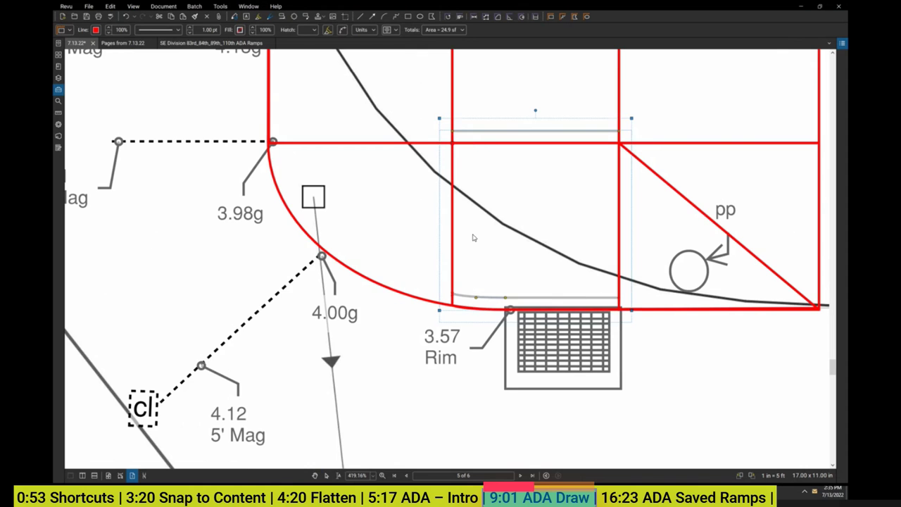
{"action": "scroll", "coordinate": [475, 238], "scroll_direction": "up", "scroll_amount": 6}
{"action": "scroll", "coordinate": [450, 248], "scroll_direction": "up", "scroll_amount": 1}
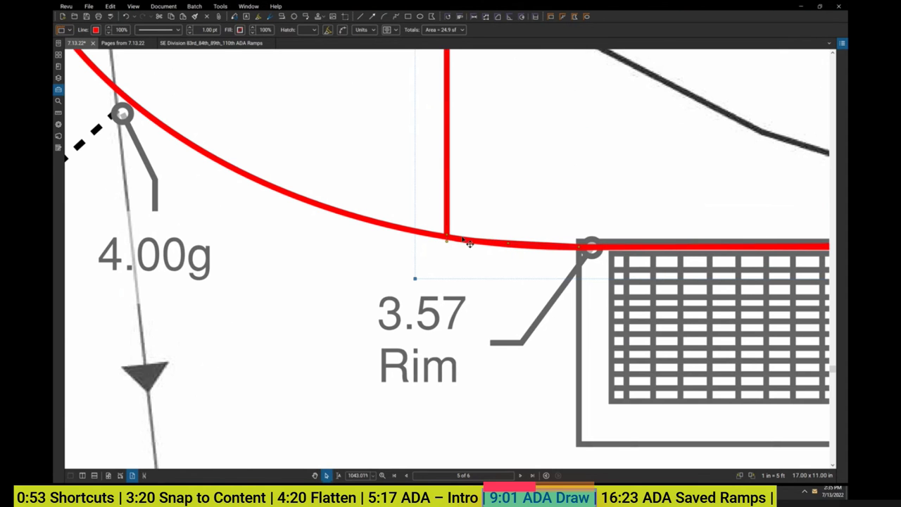
{"action": "scroll", "coordinate": [482, 244], "scroll_direction": "down", "scroll_amount": 10}
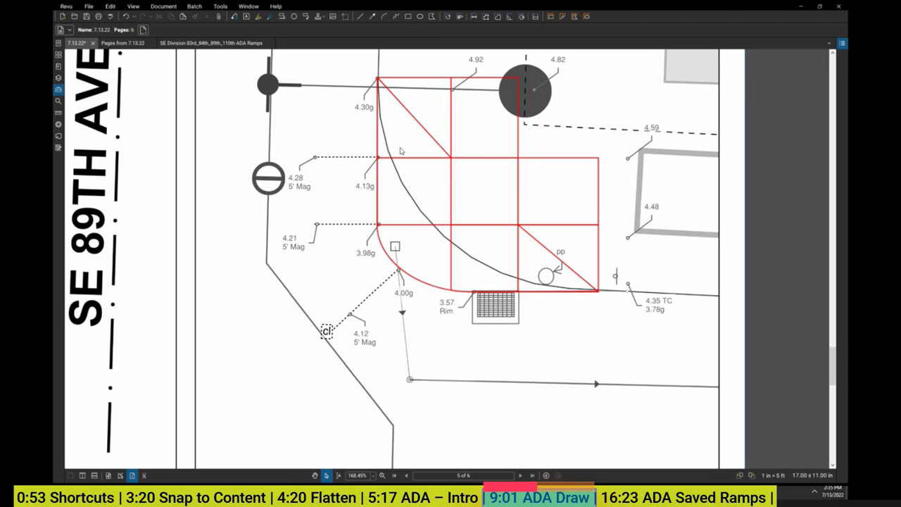
Nudge the red 30 ft curb line slightly right and up, just inside the ramp edges.
{"action": "left_click", "coordinate": [380, 138]}
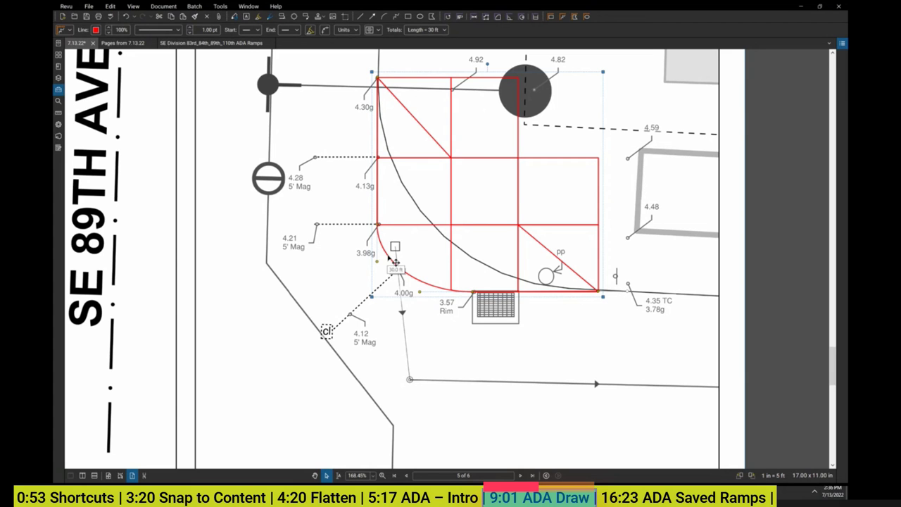
{"action": "left_click_drag", "start_coordinate": [395, 262], "coordinate": [402, 254]}
{"action": "scroll", "coordinate": [405, 176], "scroll_direction": "up", "scroll_amount": 4}
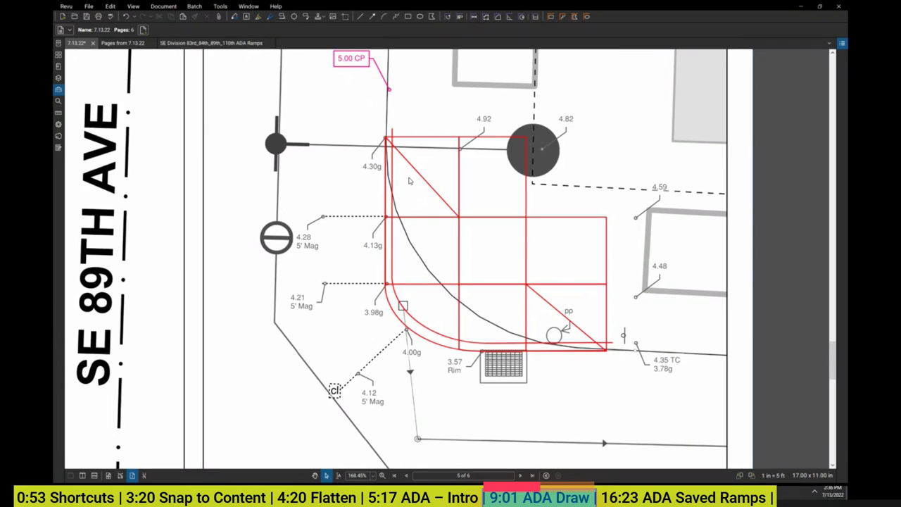
Dimension the gap from the ramp's left edge to the inner curb line, relabelled 0.5'.
{"action": "key", "text": "shift+alt+l"}
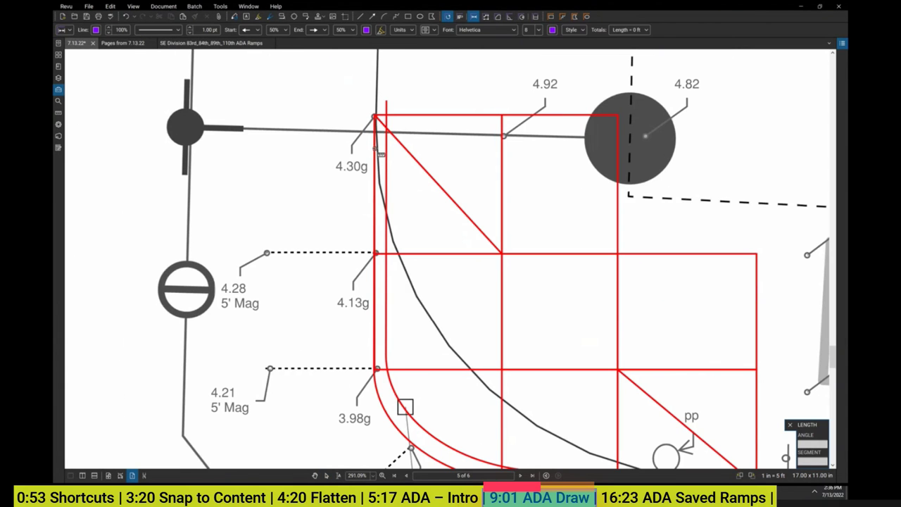
{"action": "left_click", "coordinate": [330, 150]}
{"action": "scroll", "coordinate": [394, 153], "scroll_direction": "up", "scroll_amount": 3}
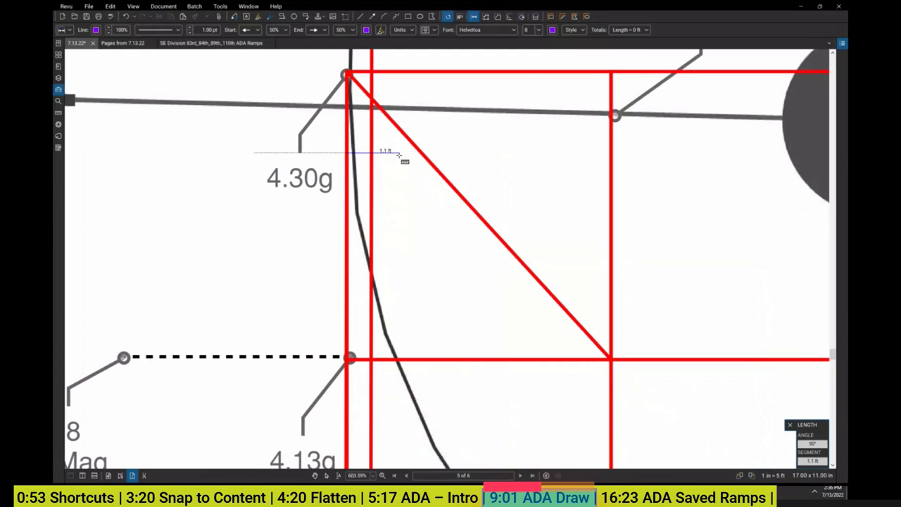
{"action": "left_click", "coordinate": [400, 155]}
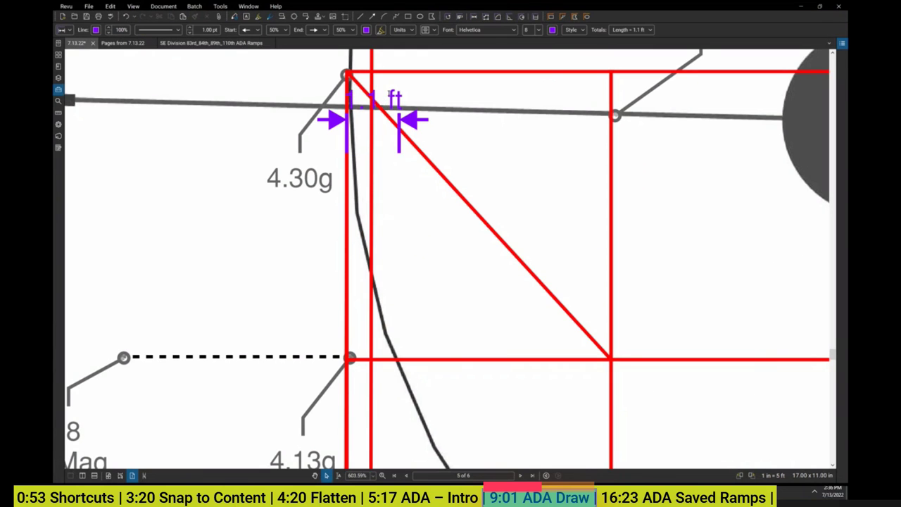
{"action": "double_click", "coordinate": [390, 95]}
{"action": "type", "text": "0.5"}
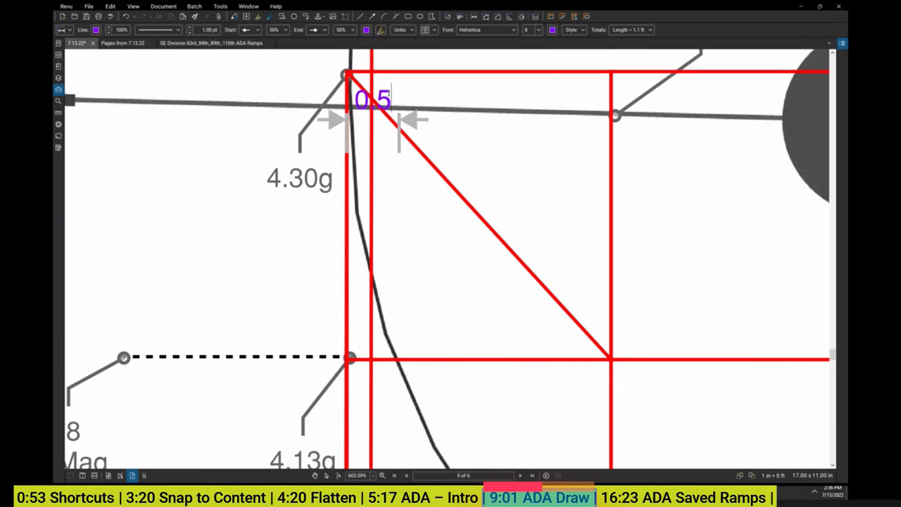
{"action": "type", "text": "'"}
{"action": "key", "text": "Return"}
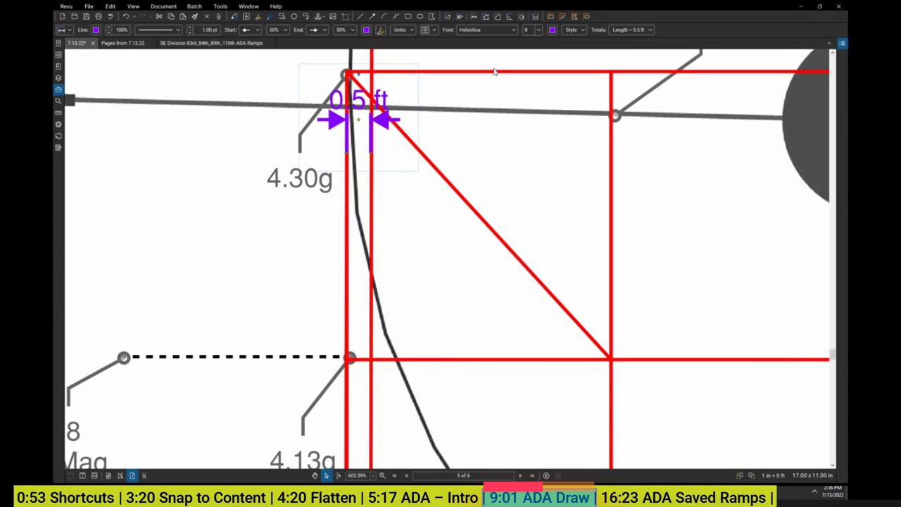
{"action": "left_click", "coordinate": [418, 211]}
{"action": "left_click", "coordinate": [374, 212]}
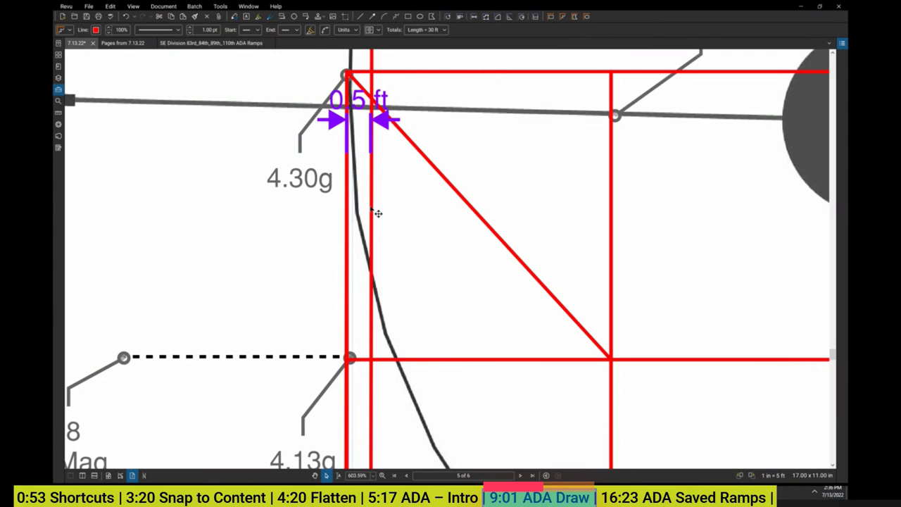
{"action": "scroll", "coordinate": [373, 212], "scroll_direction": "down", "scroll_amount": 4}
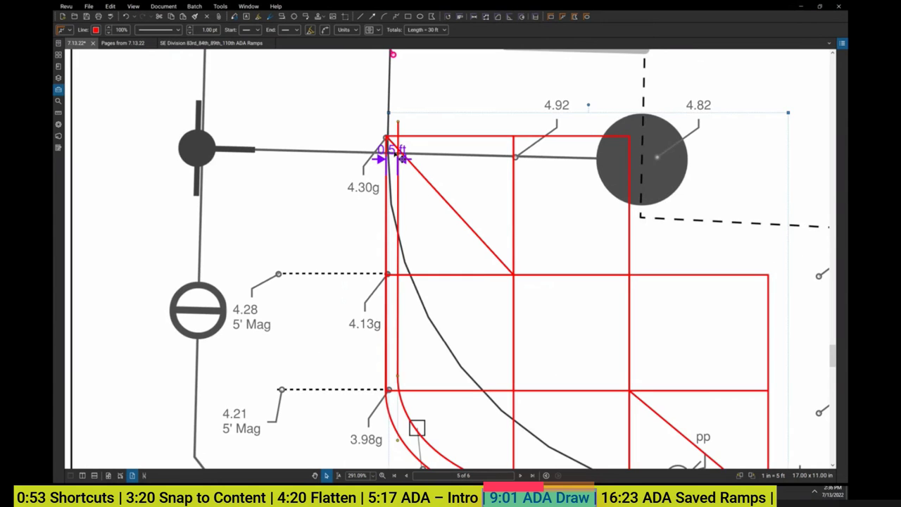
{"action": "left_click", "coordinate": [418, 181]}
{"action": "scroll", "coordinate": [483, 280], "scroll_direction": "down", "scroll_amount": 3}
{"action": "scroll", "coordinate": [483, 280], "scroll_direction": "right", "scroll_amount": 2}
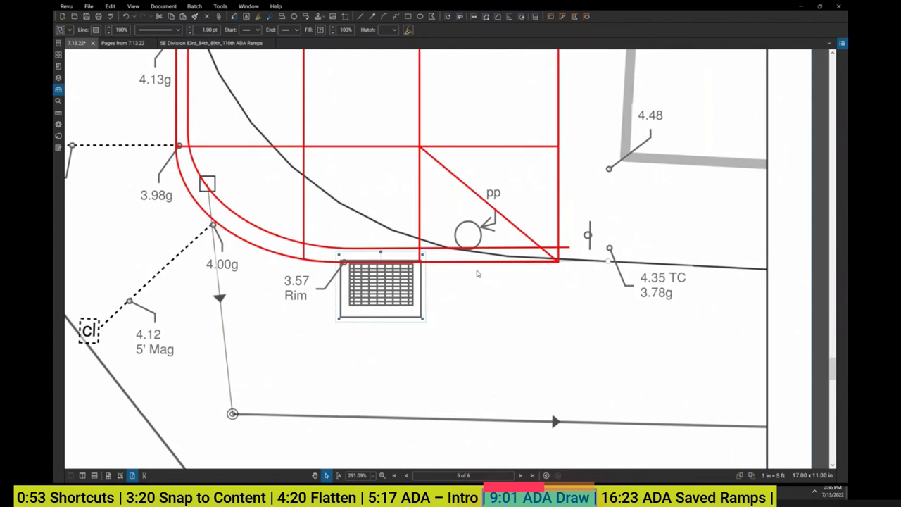
{"action": "scroll", "coordinate": [479, 271], "scroll_direction": "up", "scroll_amount": 4}
Dimension from the inner curb line to the ramp's bottom edge, changing 0.69 to 0.5.
{"action": "key", "text": "shift+alt+l"}
{"action": "left_click", "coordinate": [473, 252]}
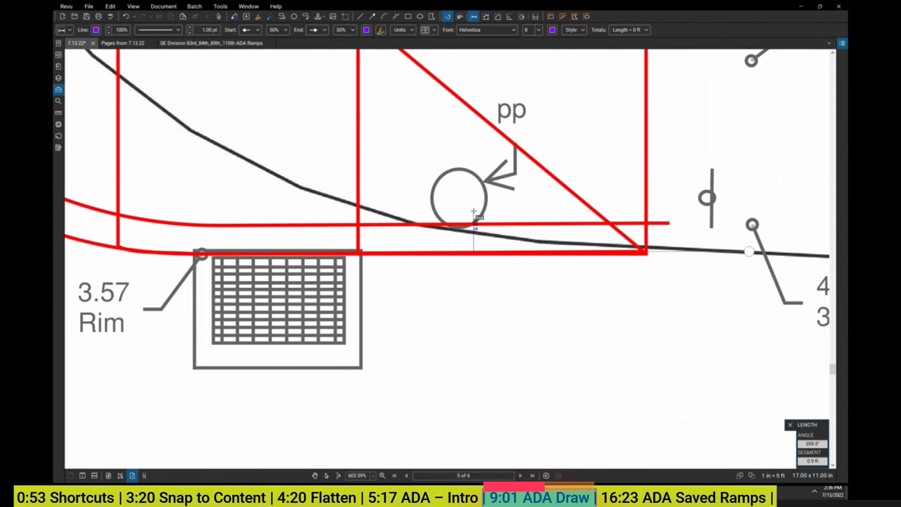
{"action": "left_click", "coordinate": [473, 212]}
{"action": "double_click", "coordinate": [470, 218]}
{"action": "key", "text": "ctrl+a"}
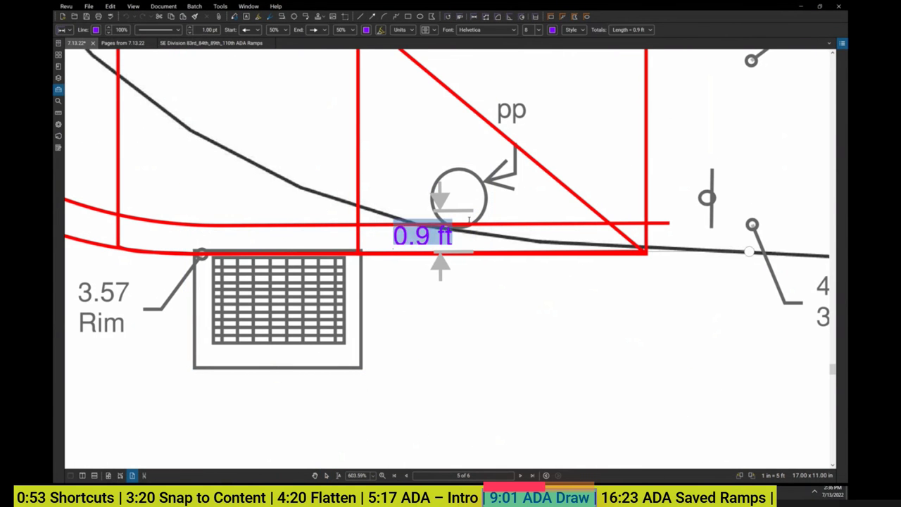
{"action": "type", "text": "0.5"}
{"action": "key", "text": "Return"}
Delete the extra bottom 0.5 ft dimension.
{"action": "left_click", "coordinate": [502, 222]}
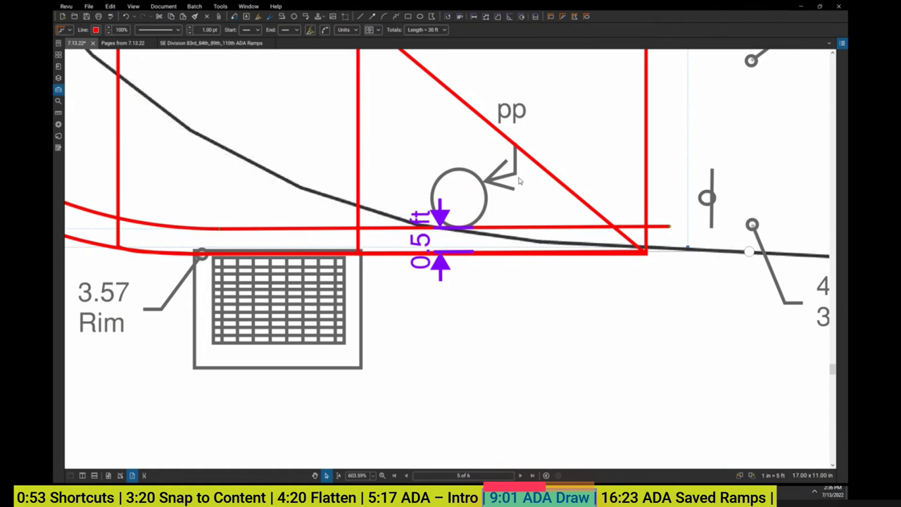
{"action": "scroll", "coordinate": [520, 182], "scroll_direction": "down", "scroll_amount": 3}
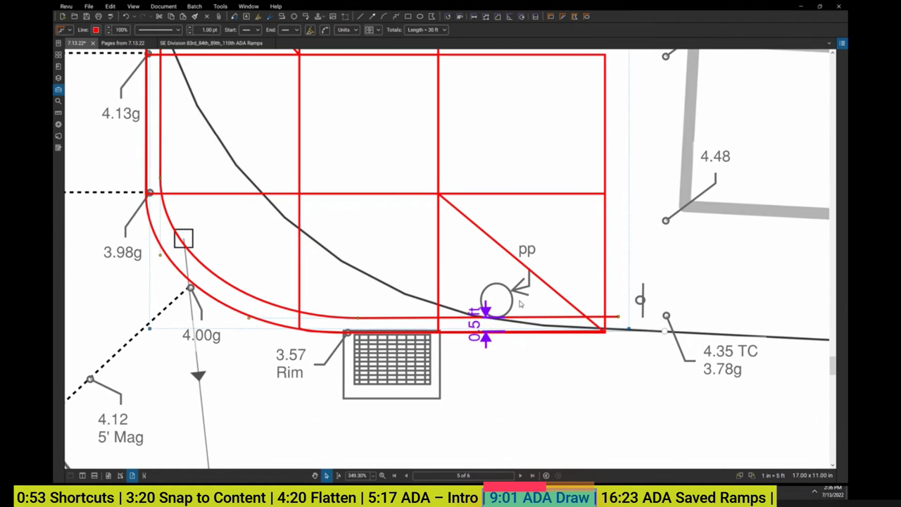
{"action": "key", "text": "Escape"}
{"action": "left_click", "coordinate": [486, 313]}
{"action": "key", "text": "Delete"}
{"action": "left_click", "coordinate": [617, 317]}
{"action": "scroll", "coordinate": [611, 317], "scroll_direction": "up", "scroll_amount": 5}
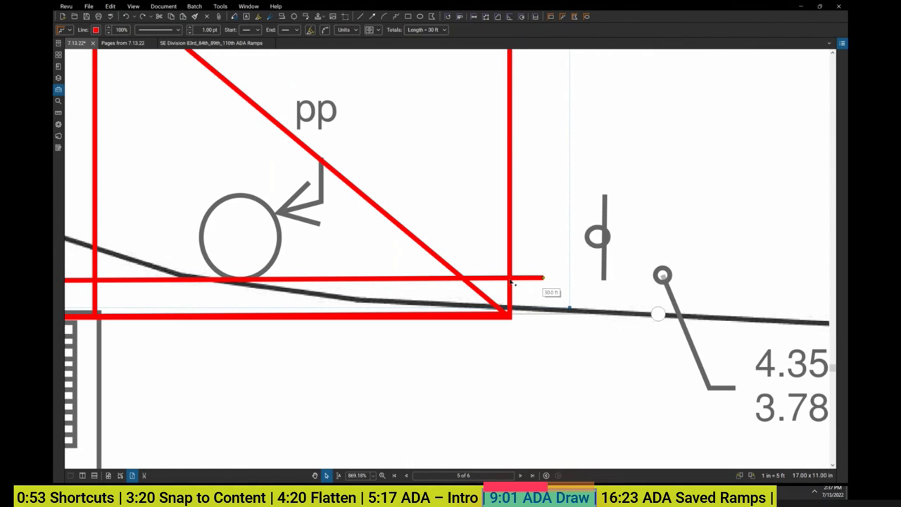
Remove the inner curb line's overshooting right-end vertex.
{"action": "left_click", "coordinate": [513, 280]}
{"action": "right_click", "coordinate": [543, 279]}
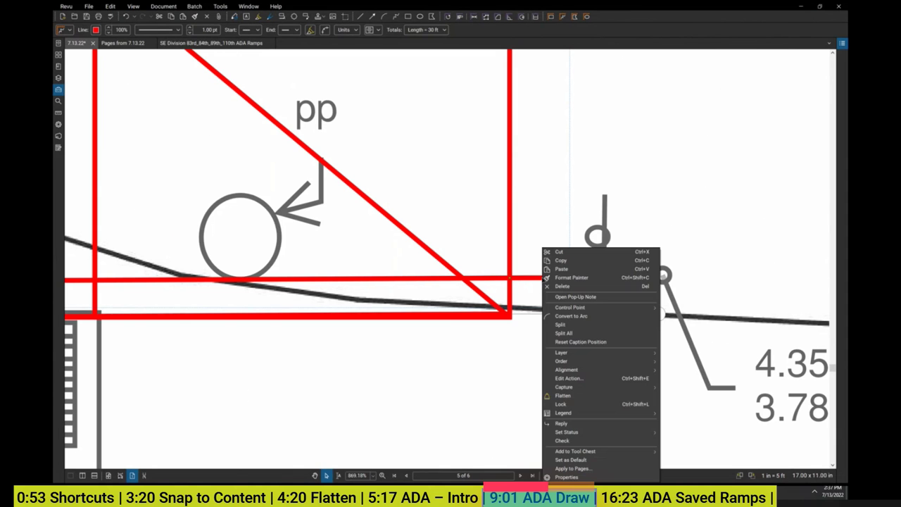
{"action": "mouse_move", "coordinate": [574, 308]}
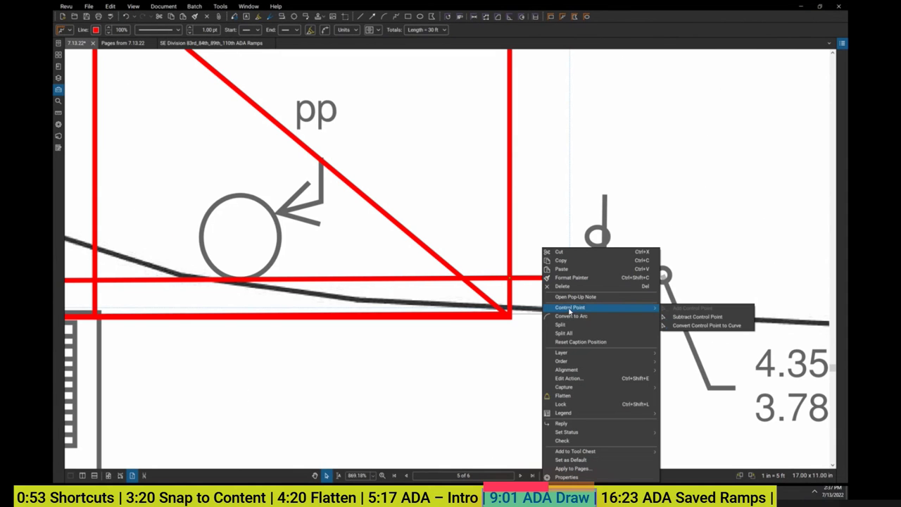
{"action": "left_click", "coordinate": [707, 317]}
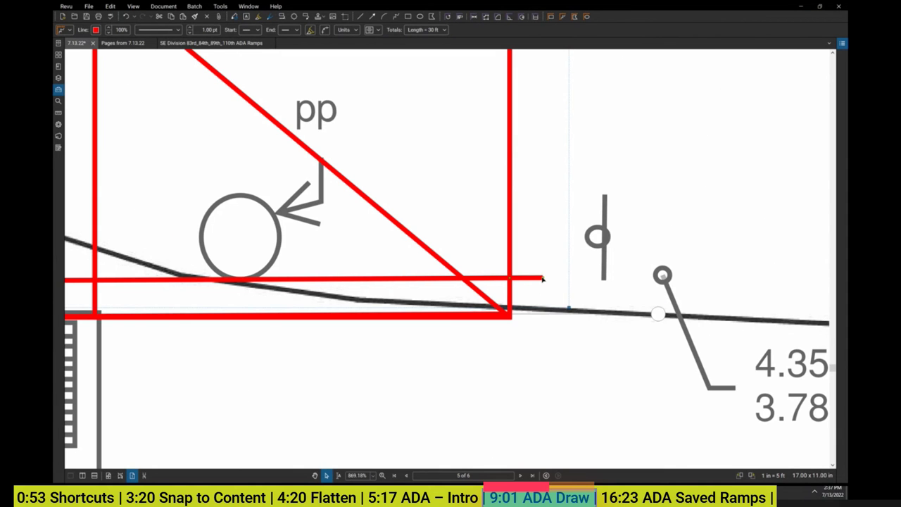
{"action": "scroll", "coordinate": [542, 279], "scroll_direction": "down", "scroll_amount": 5}
{"action": "scroll", "coordinate": [374, 232], "scroll_direction": "up", "scroll_amount": 6}
Remove the curb line's overshooting top vertex so it ends near 4.30g at 29 ft.
{"action": "left_click", "coordinate": [372, 215]}
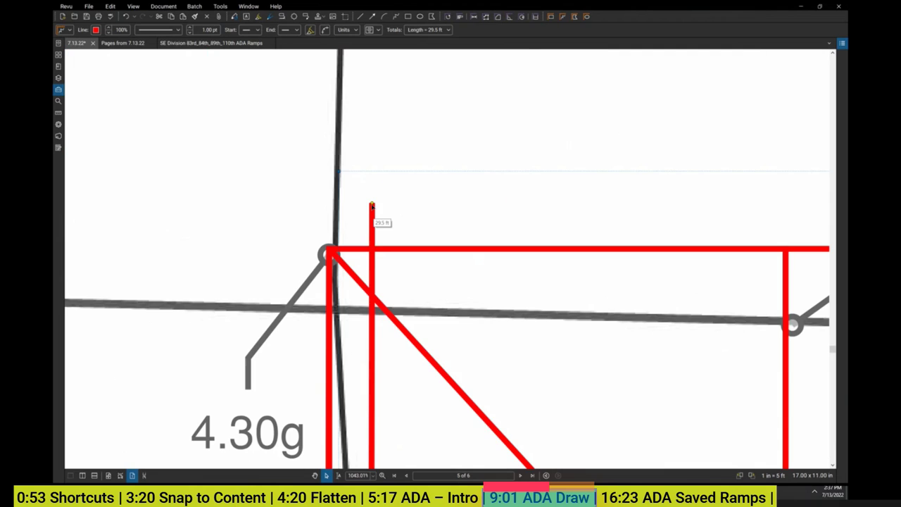
{"action": "right_click", "coordinate": [373, 247]}
{"action": "key", "text": "Escape"}
{"action": "right_click", "coordinate": [373, 205]}
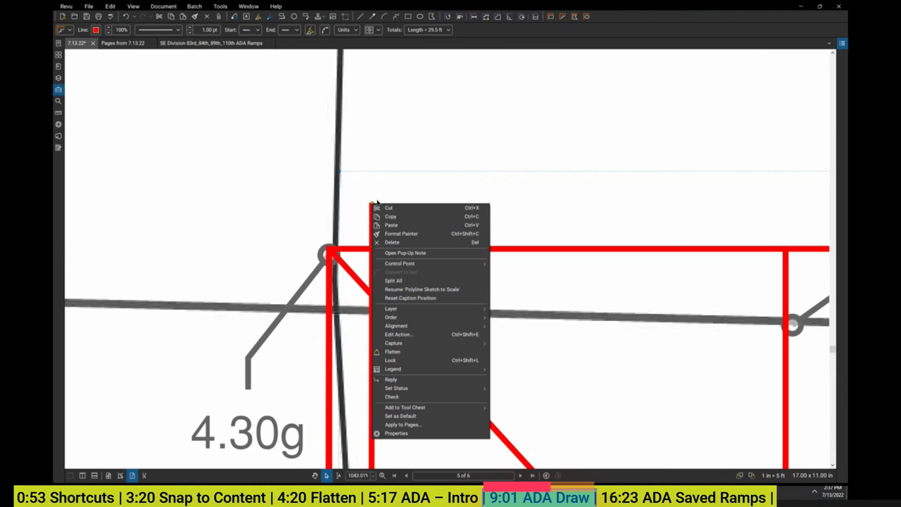
{"action": "mouse_move", "coordinate": [437, 264]}
{"action": "left_click", "coordinate": [510, 269]}
{"action": "scroll", "coordinate": [440, 205], "scroll_direction": "down", "scroll_amount": 5}
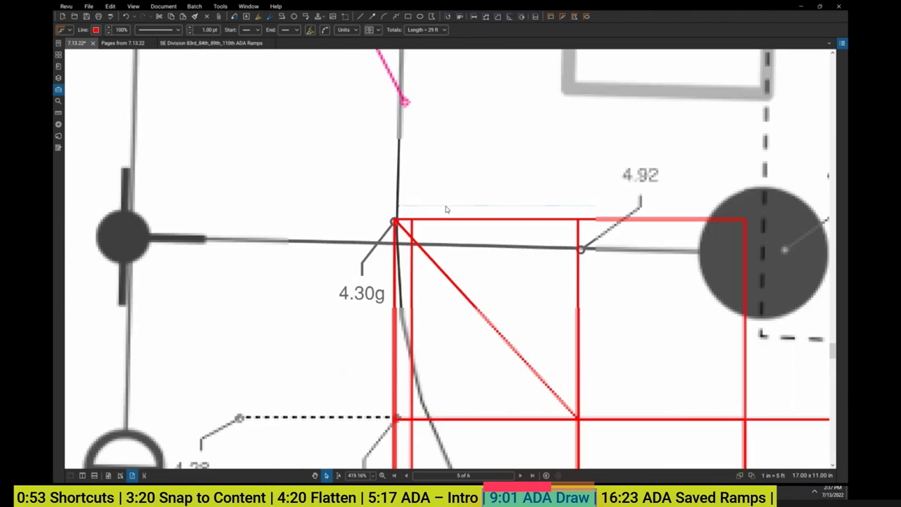
{"action": "scroll", "coordinate": [411, 253], "scroll_direction": "down", "scroll_amount": 2}
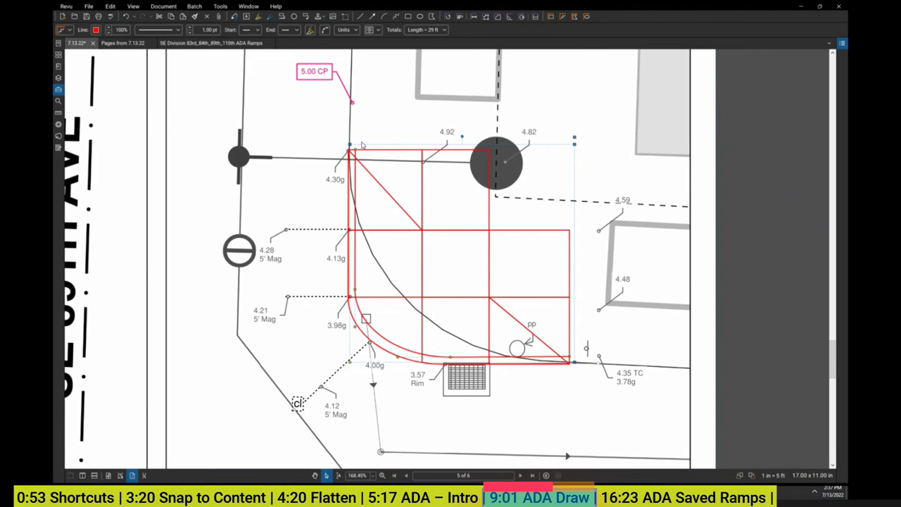
Move the extra outer ramp outline aside and delete it.
{"action": "scroll", "coordinate": [281, 122], "scroll_direction": "down", "scroll_amount": 1}
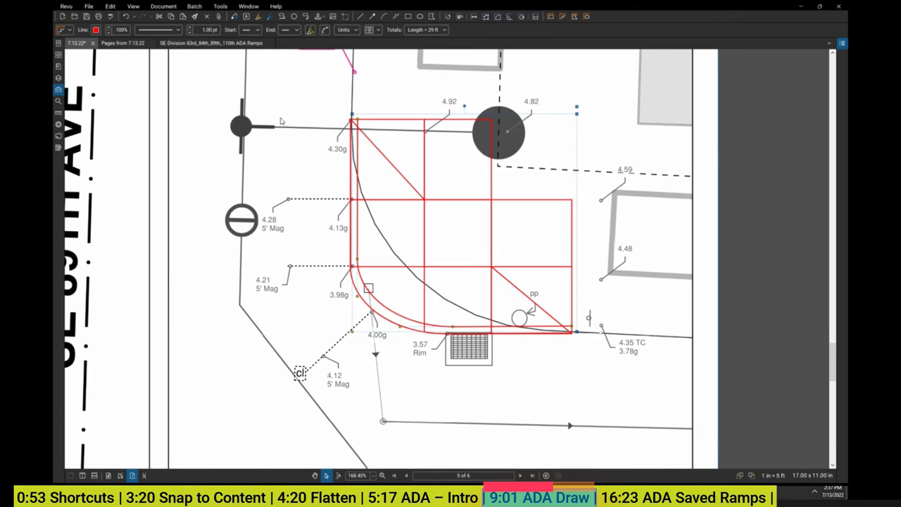
{"action": "scroll", "coordinate": [507, 74], "scroll_direction": "up", "scroll_amount": 2}
{"action": "key", "text": "Escape"}
{"action": "left_click_drag", "start_coordinate": [289, 216], "coordinate": [316, 191]}
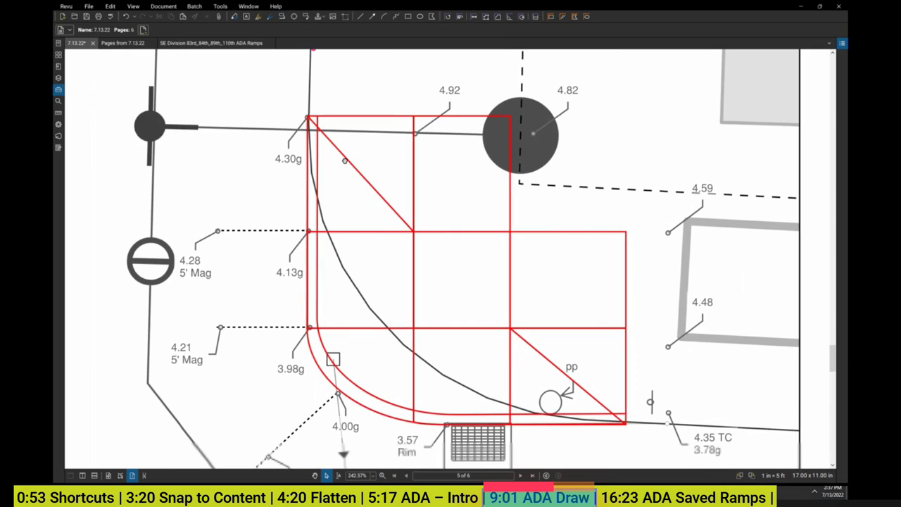
{"action": "left_click", "coordinate": [313, 193]}
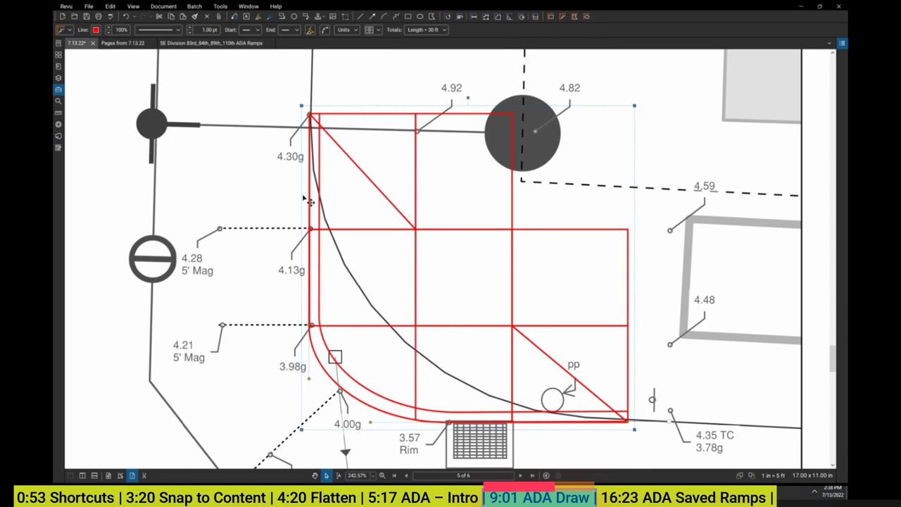
{"action": "mouse_move", "coordinate": [317, 199]}
{"action": "left_mouse_down"}
{"action": "mouse_move", "coordinate": [270, 221]}
{"action": "mouse_move", "coordinate": [282, 246]}
{"action": "left_mouse_up"}
{"action": "scroll", "coordinate": [318, 175], "scroll_direction": "down", "scroll_amount": 1}
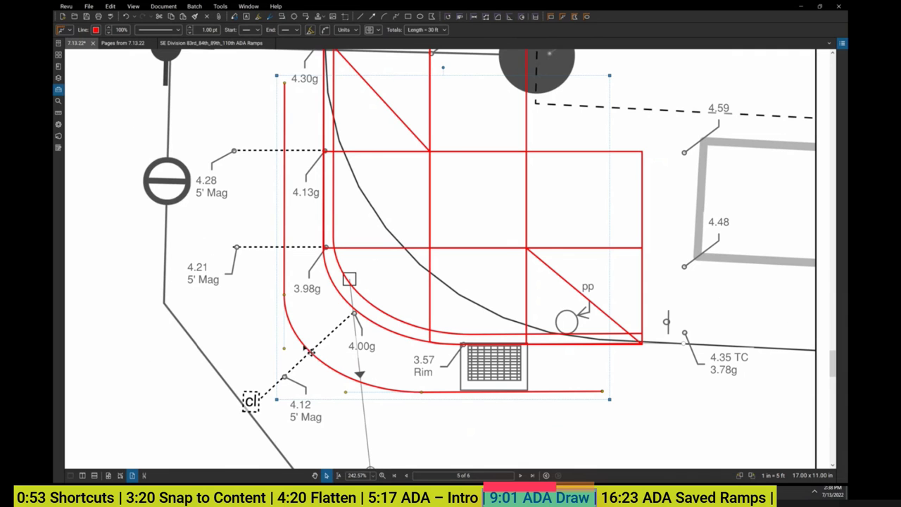
{"action": "key", "text": "Delete"}
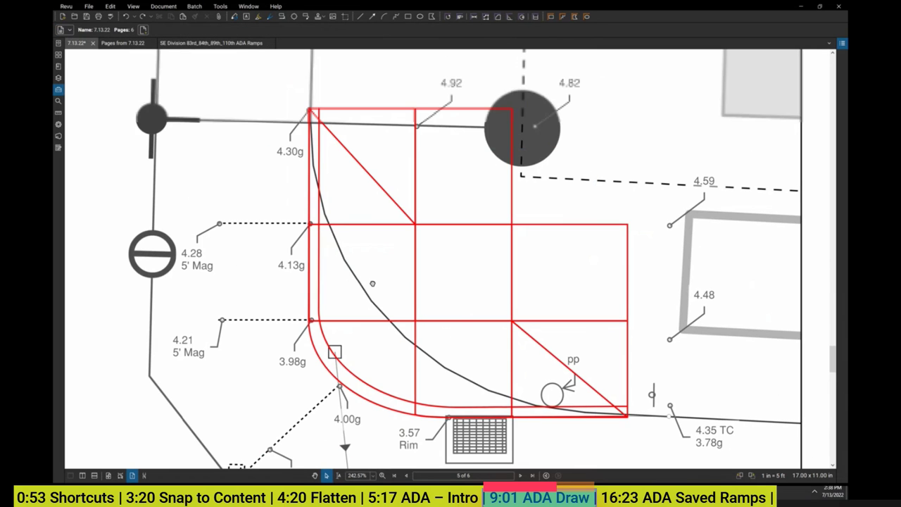
{"action": "scroll", "coordinate": [307, 350], "scroll_direction": "up", "scroll_amount": 1}
{"action": "left_click", "coordinate": [563, 17]}
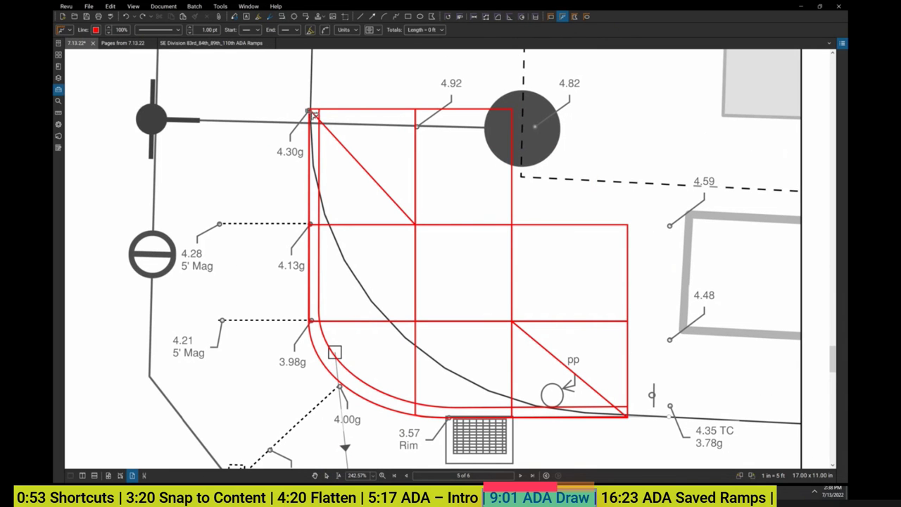
Draw a red polyline with a 19 ft left leg, closing at the ramp's bottom-right corner.
{"action": "left_click", "coordinate": [310, 112]}
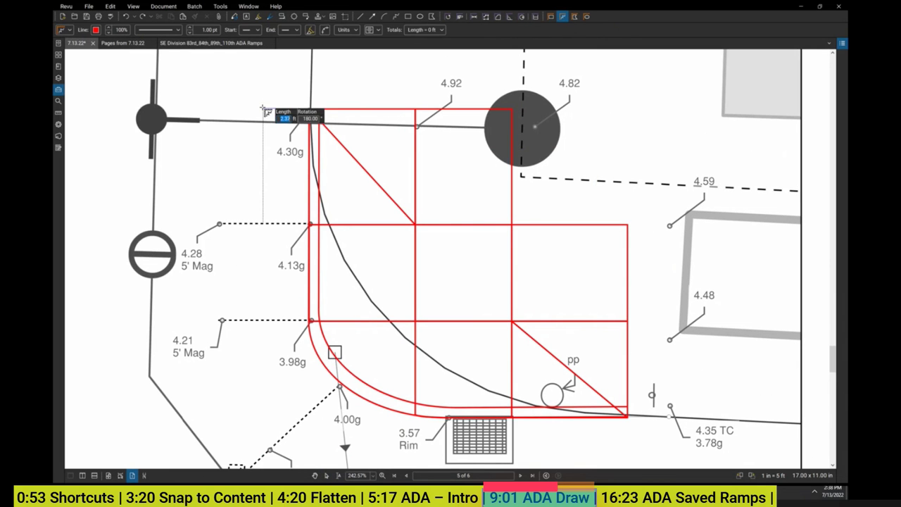
{"action": "left_click", "coordinate": [266, 111]}
{"action": "scroll", "coordinate": [252, 212], "scroll_direction": "down", "scroll_amount": 2}
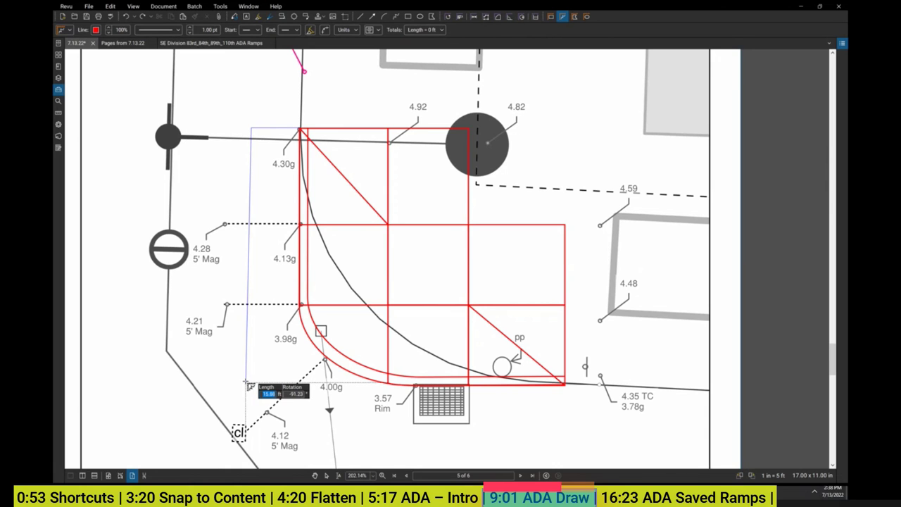
{"action": "type", "text": "19"}
{"action": "key", "text": "Return"}
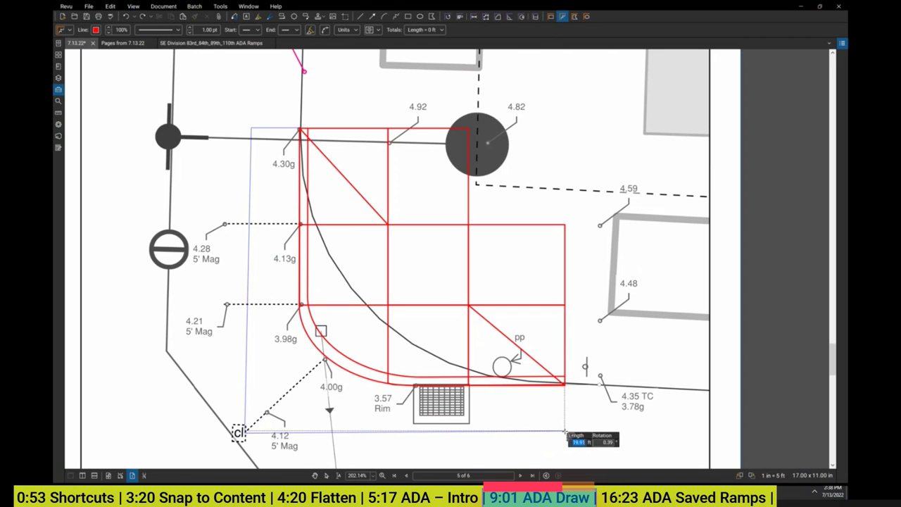
{"action": "left_click", "coordinate": [561, 431]}
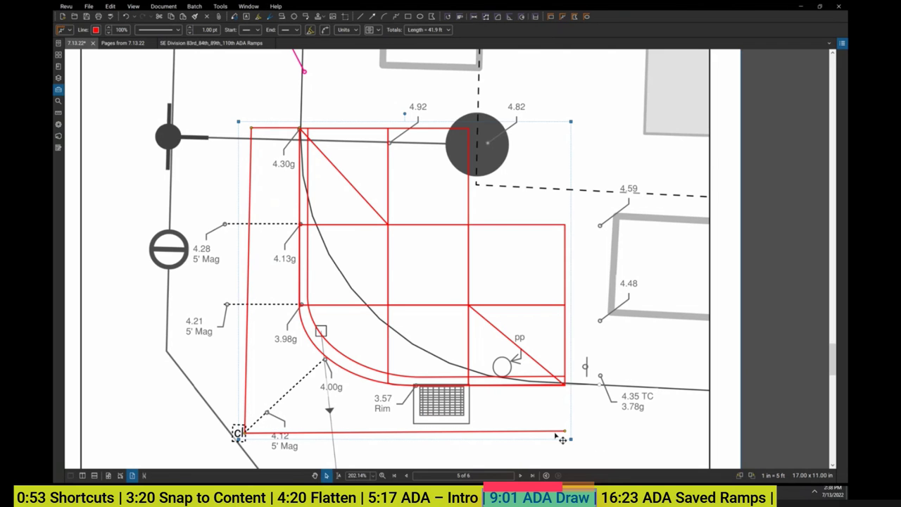
{"action": "double_click", "coordinate": [566, 384]}
{"action": "scroll", "coordinate": [240, 431], "scroll_direction": "down", "scroll_amount": 1}
{"action": "scroll", "coordinate": [352, 341], "scroll_direction": "up", "scroll_amount": 2}
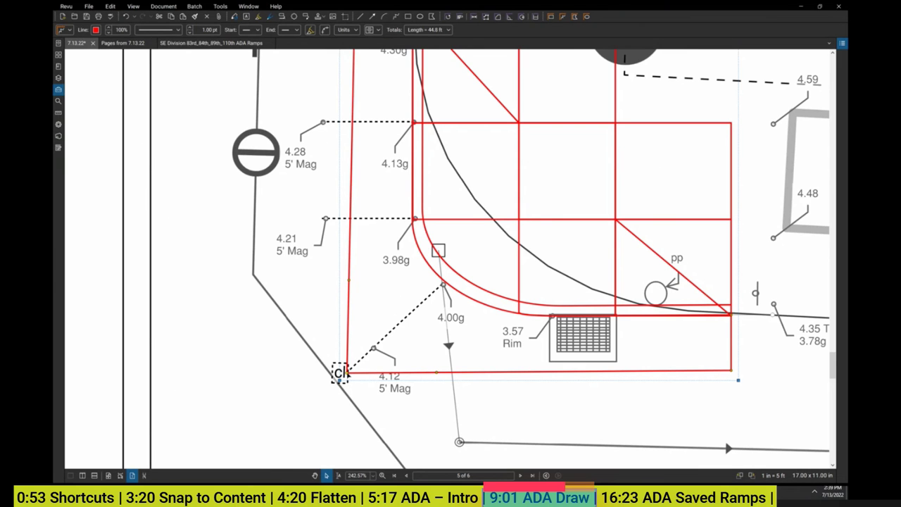
Remove the square bottom-left corner and redraw the bottom edge to the right corner, chamfering it.
{"action": "left_click", "coordinate": [340, 374], "text": "ctrl"}
{"action": "scroll", "coordinate": [340, 373], "scroll_direction": "down", "scroll_amount": 3}
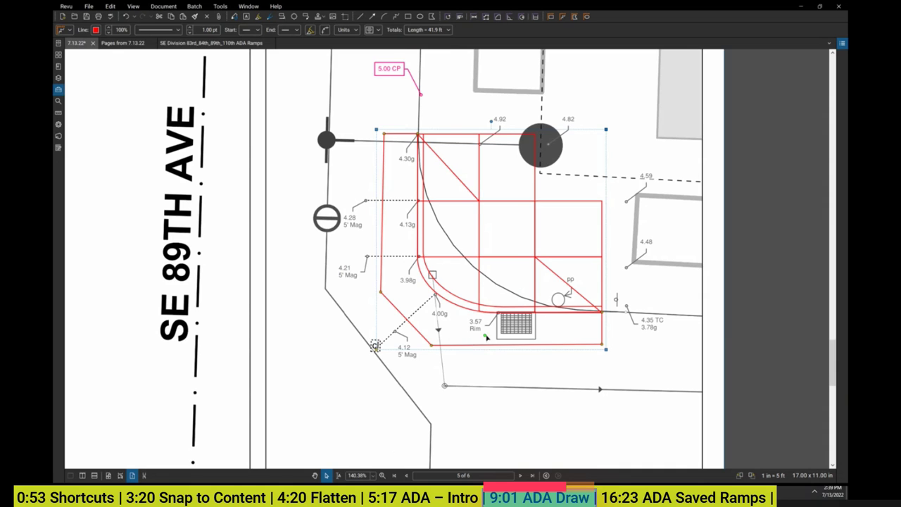
{"action": "scroll", "coordinate": [486, 338], "scroll_direction": "up", "scroll_amount": 3}
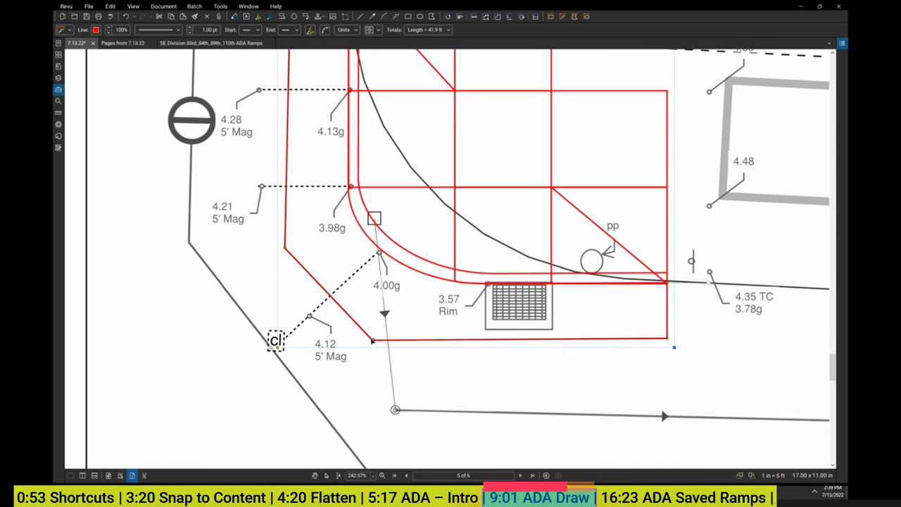
{"action": "left_click", "coordinate": [358, 324]}
{"action": "left_click", "coordinate": [666, 339]}
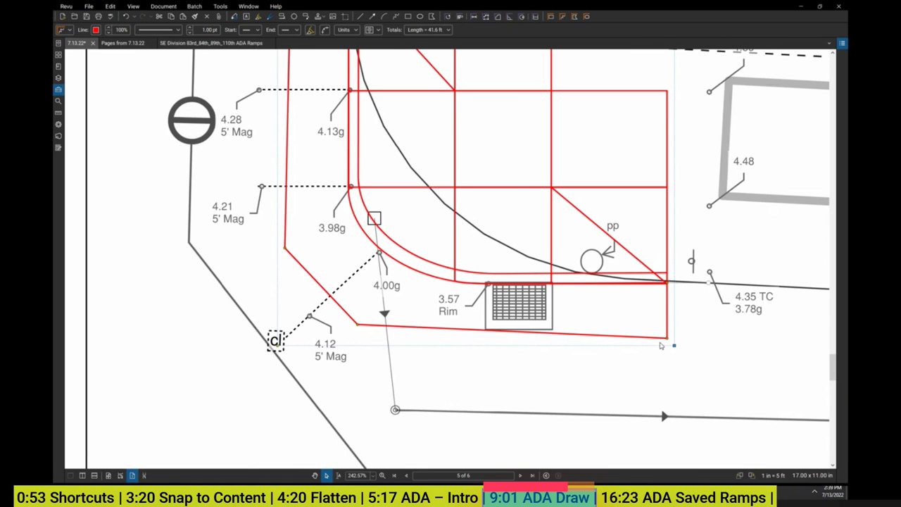
{"action": "left_click", "coordinate": [668, 328]}
{"action": "scroll", "coordinate": [385, 289], "scroll_direction": "down", "scroll_amount": 2}
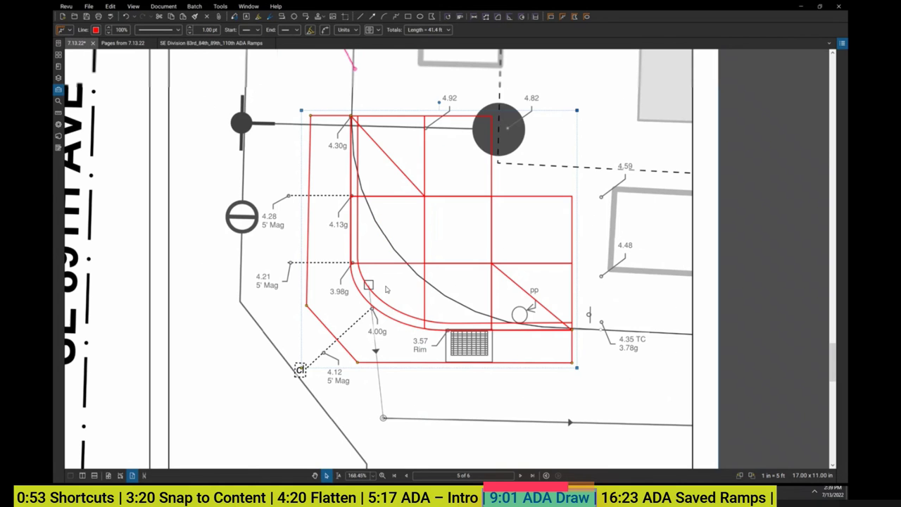
Make the 41.4 ft ramp outline green with the Sawcut line style.
{"action": "left_click", "coordinate": [96, 32]}
{"action": "left_click", "coordinate": [133, 81]}
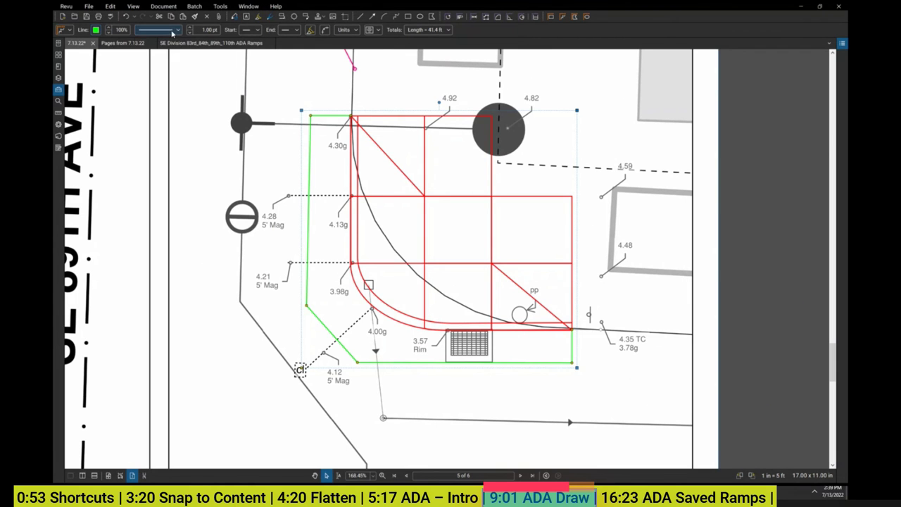
{"action": "left_click", "coordinate": [173, 32]}
{"action": "left_click", "coordinate": [190, 66]}
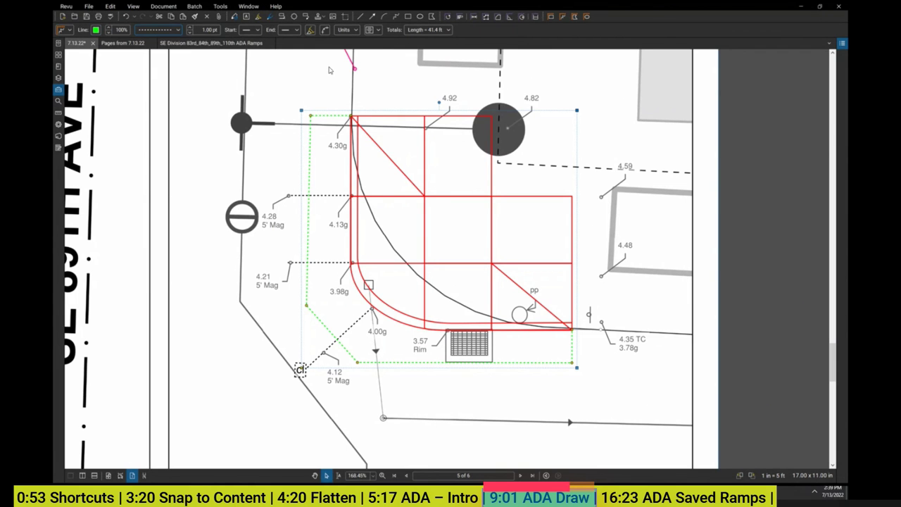
{"action": "left_click", "coordinate": [169, 30]}
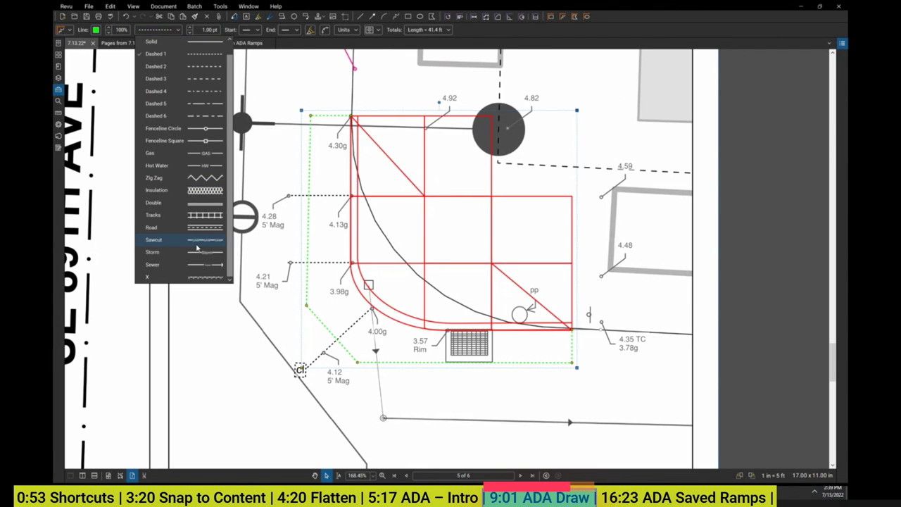
{"action": "left_click", "coordinate": [199, 244]}
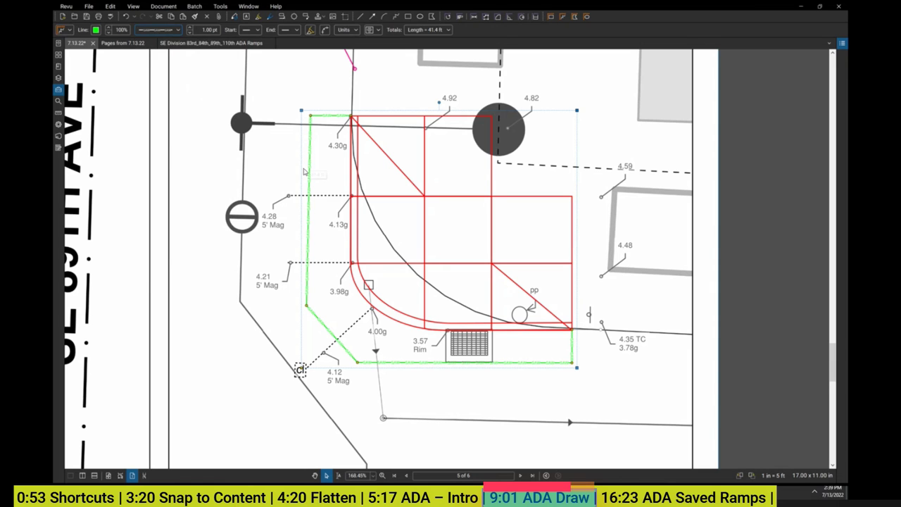
{"action": "left_click", "coordinate": [295, 167]}
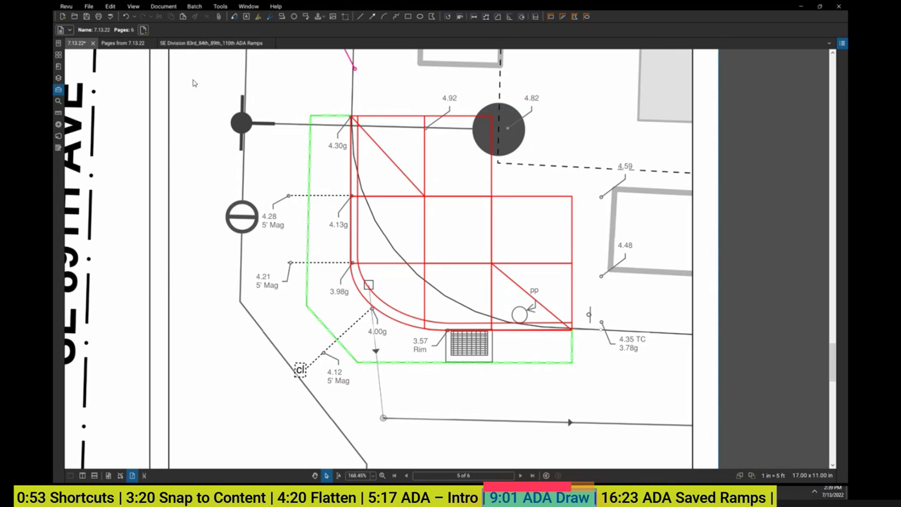
{"action": "scroll", "coordinate": [384, 203], "scroll_direction": "down", "scroll_amount": 1}
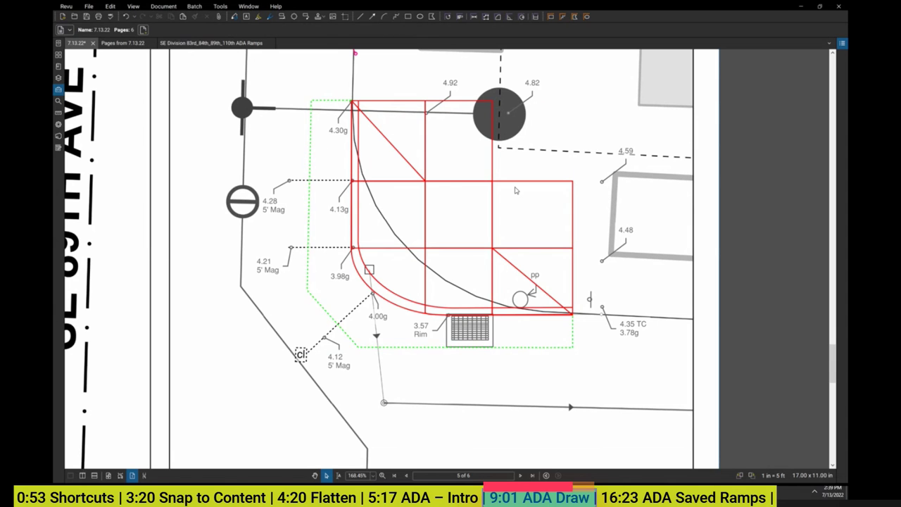
Try a light hatch on the yellow 19.4 sf rectangle, then delete it.
{"action": "scroll", "coordinate": [521, 173], "scroll_direction": "down", "scroll_amount": 1}
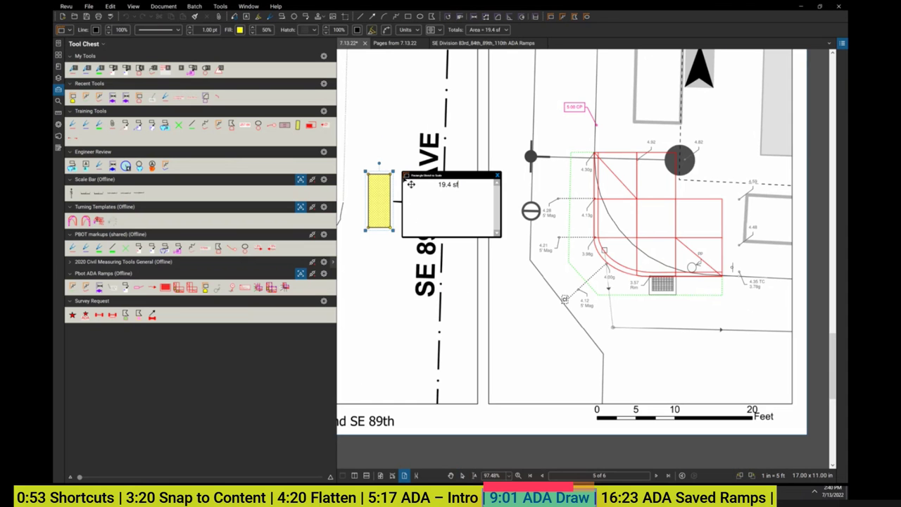
{"action": "left_click", "coordinate": [304, 30]}
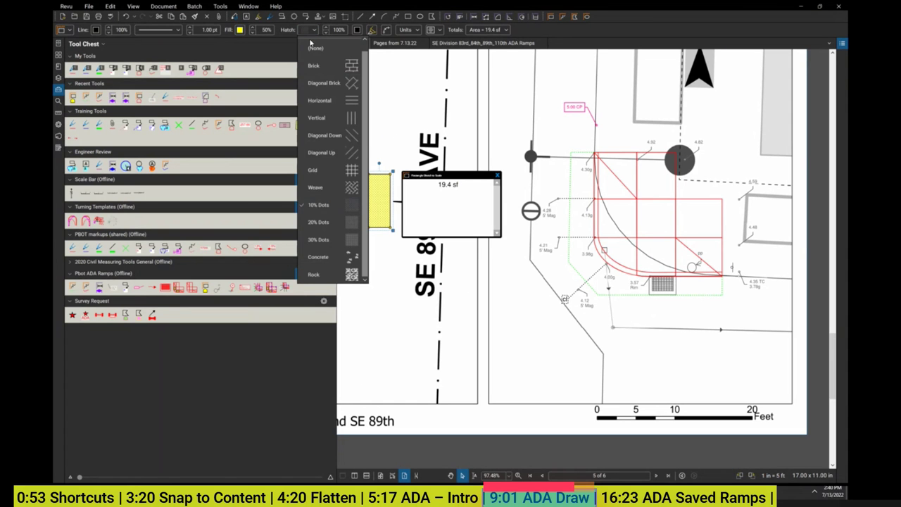
{"action": "left_click", "coordinate": [310, 32]}
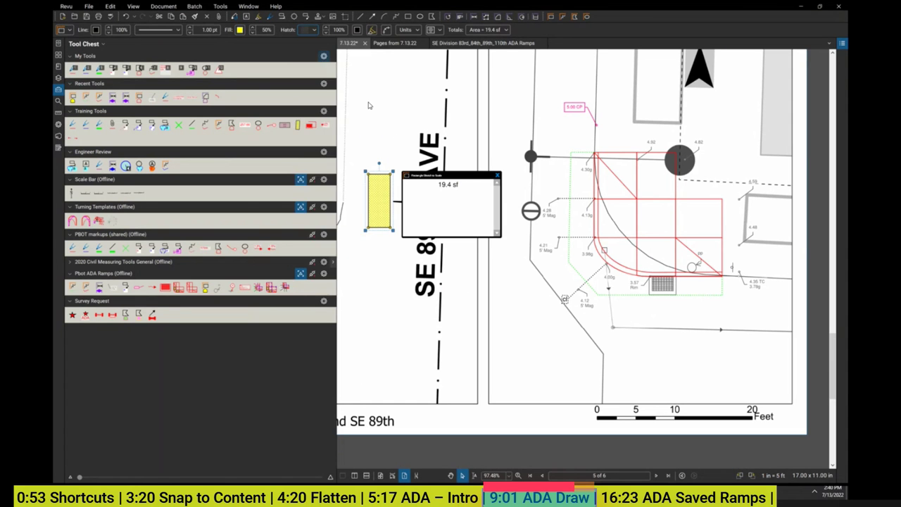
{"action": "left_click", "coordinate": [498, 175]}
{"action": "left_click", "coordinate": [380, 186]}
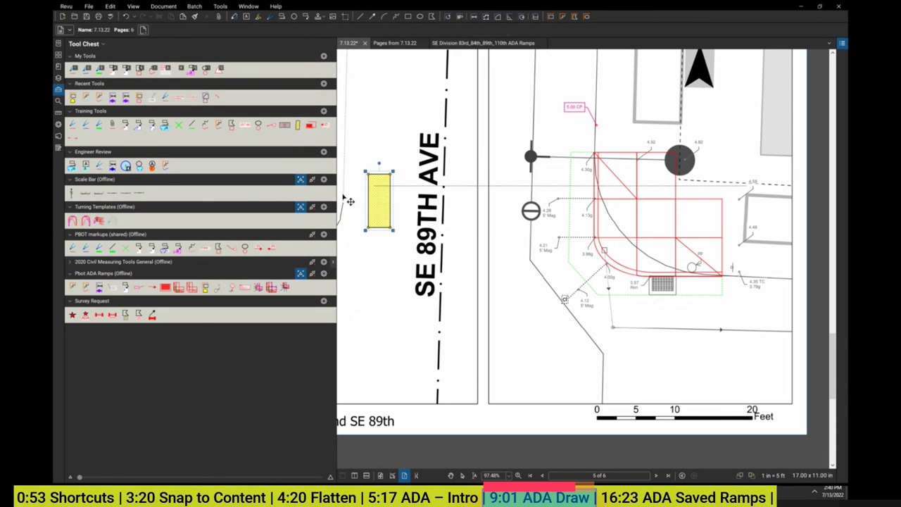
{"action": "key", "text": "Delete"}
Draw yellow hatched warning pads between 4.13g and 3.98g and above 3.57 Rim, aligned to the curb.
{"action": "left_click", "coordinate": [205, 288]}
{"action": "scroll", "coordinate": [591, 203], "scroll_direction": "up", "scroll_amount": 3}
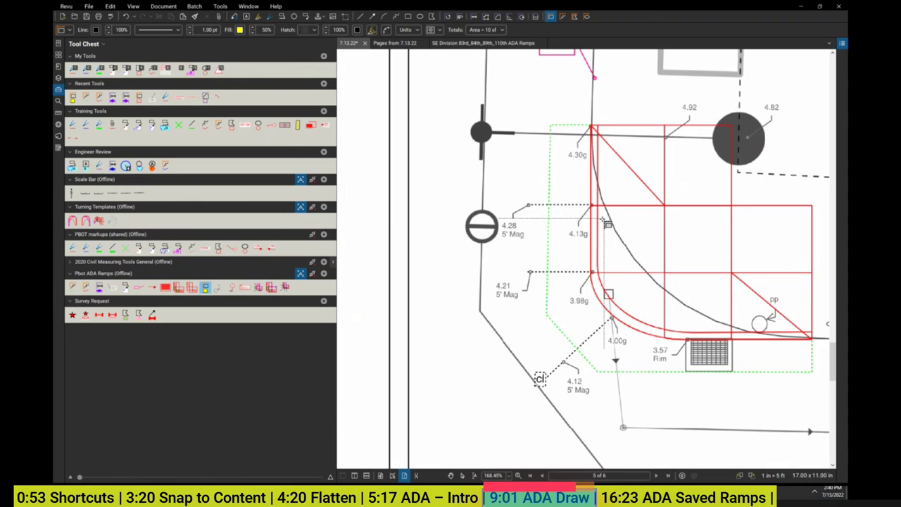
{"action": "scroll", "coordinate": [591, 203], "scroll_direction": "up", "scroll_amount": 3}
{"action": "left_click", "coordinate": [593, 200]}
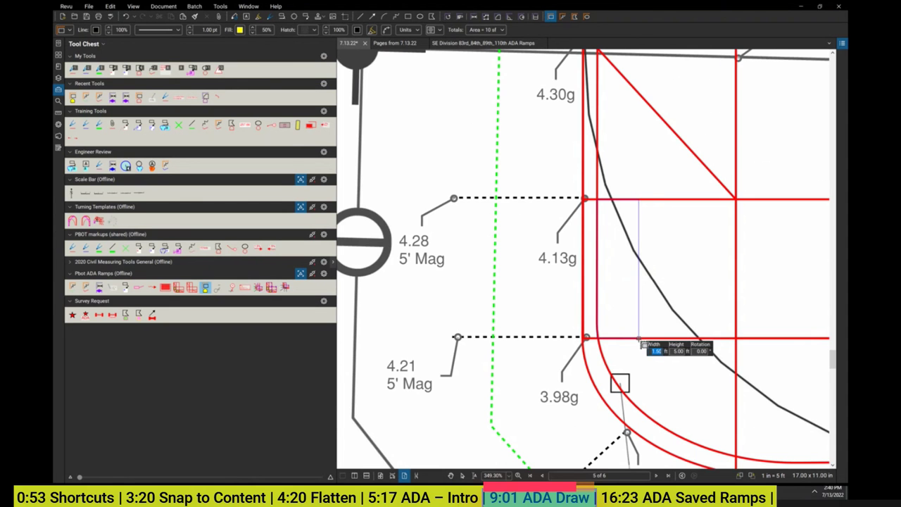
{"action": "left_click", "coordinate": [652, 338]}
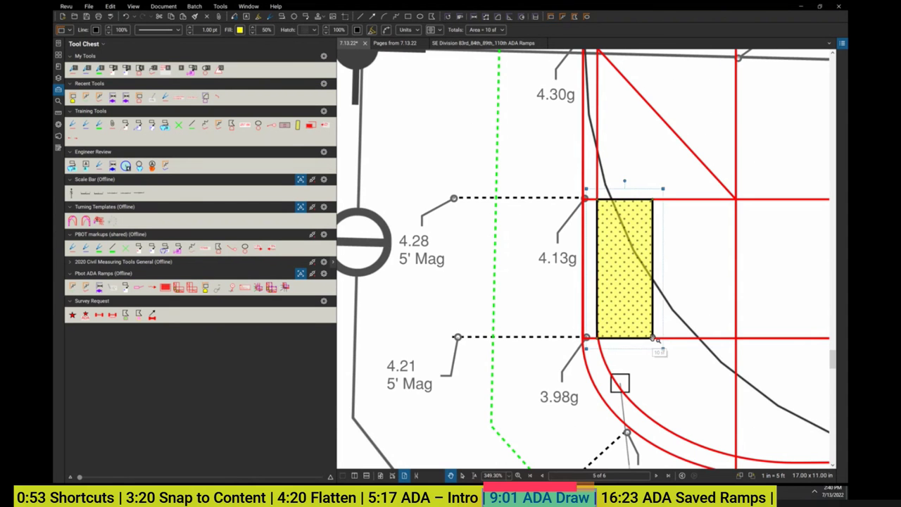
{"action": "scroll", "coordinate": [676, 326], "scroll_direction": "down", "scroll_amount": 1}
{"action": "scroll", "coordinate": [715, 326], "scroll_direction": "up", "scroll_amount": 1}
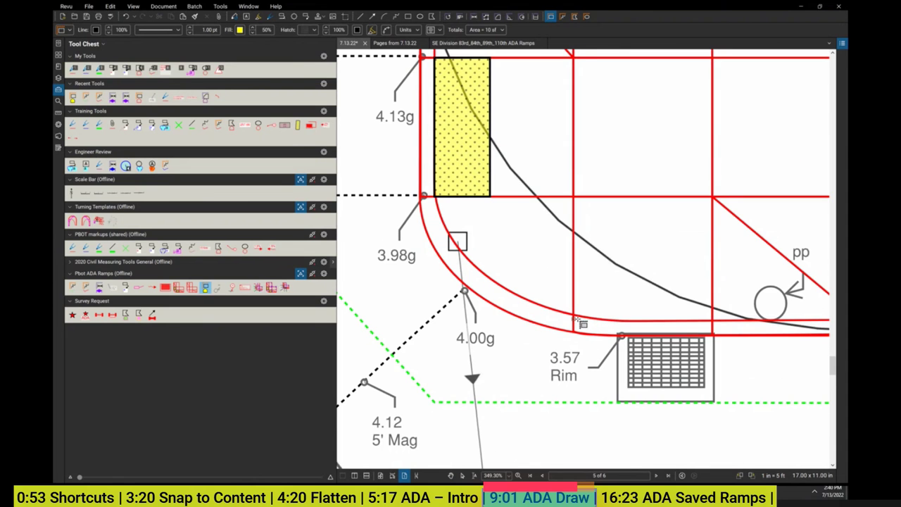
{"action": "left_click", "coordinate": [714, 321]}
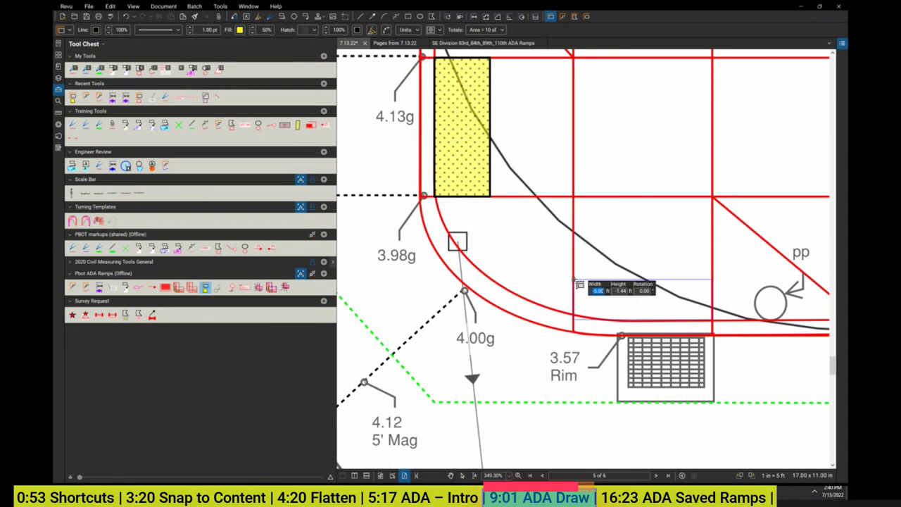
{"action": "left_click", "coordinate": [574, 264]}
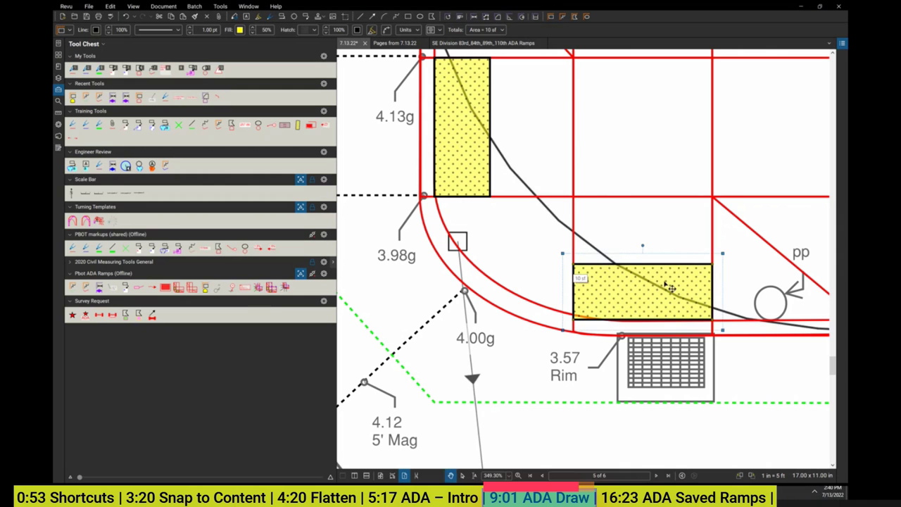
{"action": "left_click_drag", "start_coordinate": [672, 289], "coordinate": [672, 283]}
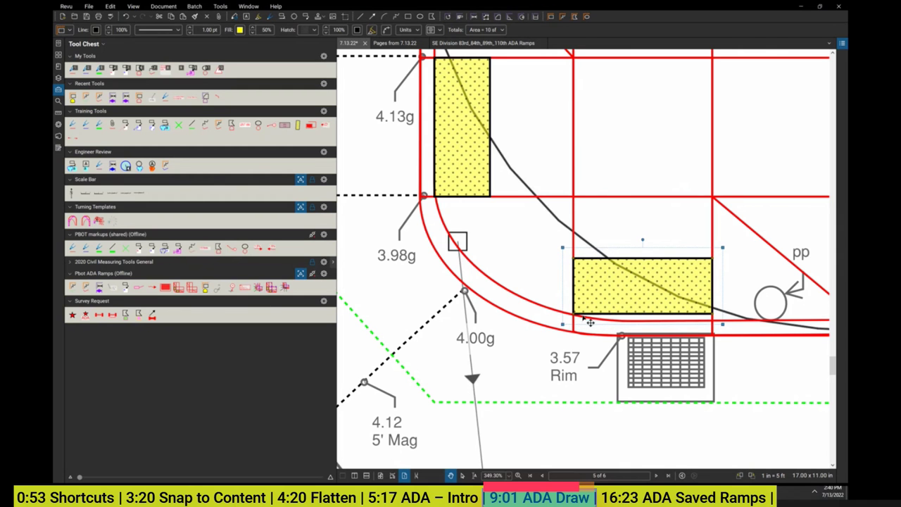
Place a saved spot elevation callout on the inner grid corner, then undo and redo recent markups.
{"action": "scroll", "coordinate": [560, 314], "scroll_direction": "down", "scroll_amount": 4}
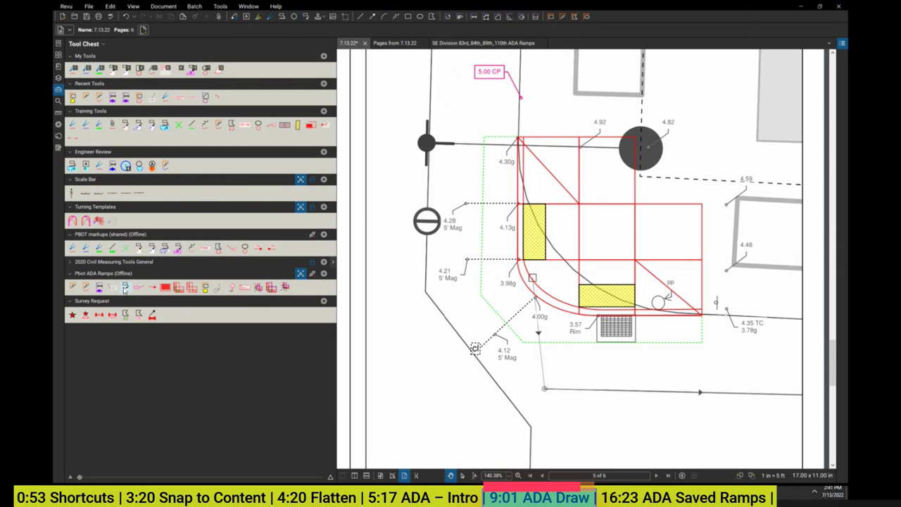
{"action": "left_click", "coordinate": [125, 288]}
{"action": "scroll", "coordinate": [583, 203], "scroll_direction": "up", "scroll_amount": 3}
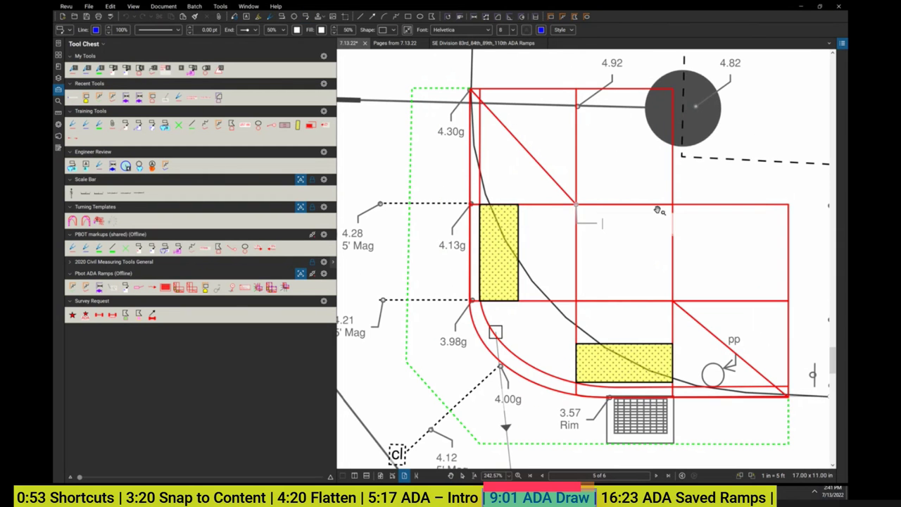
{"action": "left_click", "coordinate": [577, 204]}
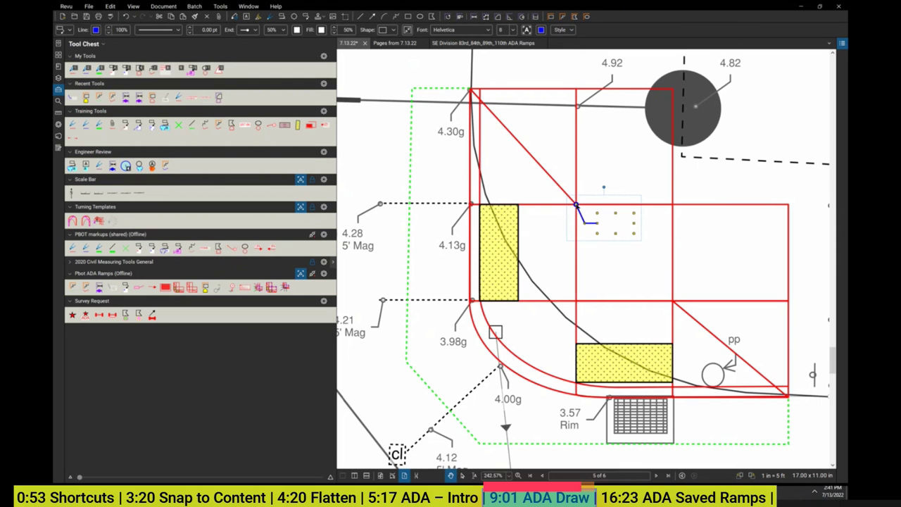
{"action": "scroll", "coordinate": [596, 209], "scroll_direction": "down", "scroll_amount": 1}
{"action": "scroll", "coordinate": [598, 181], "scroll_direction": "down", "scroll_amount": 1}
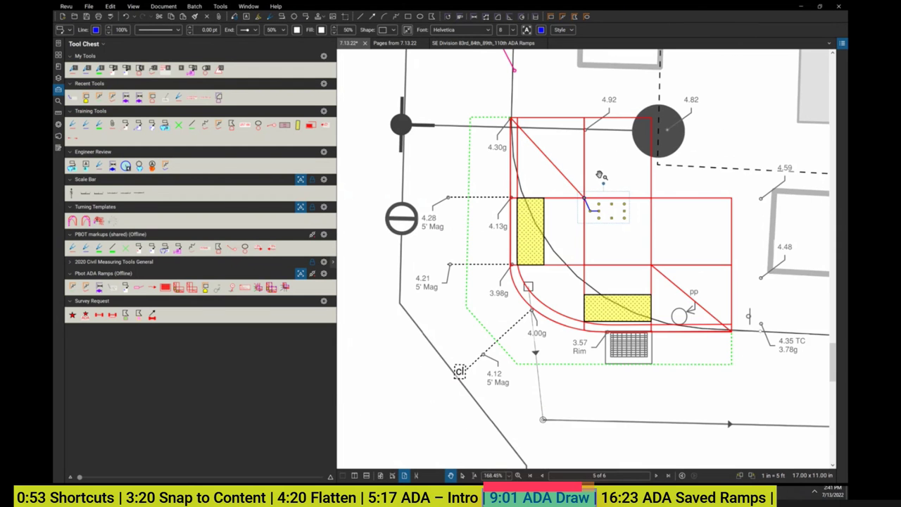
{"action": "left_click_drag", "start_coordinate": [607, 188], "coordinate": [585, 185]}
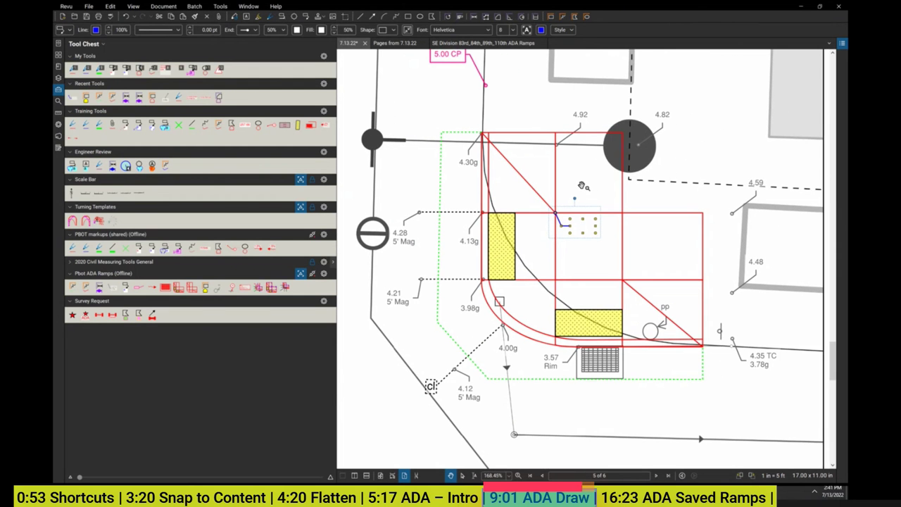
{"action": "key", "text": "ctrl+z"}
{"action": "key", "text": "ctrl+z"}
{"action": "key", "text": "ctrl+z"}
{"action": "key", "text": "ctrl+z"}
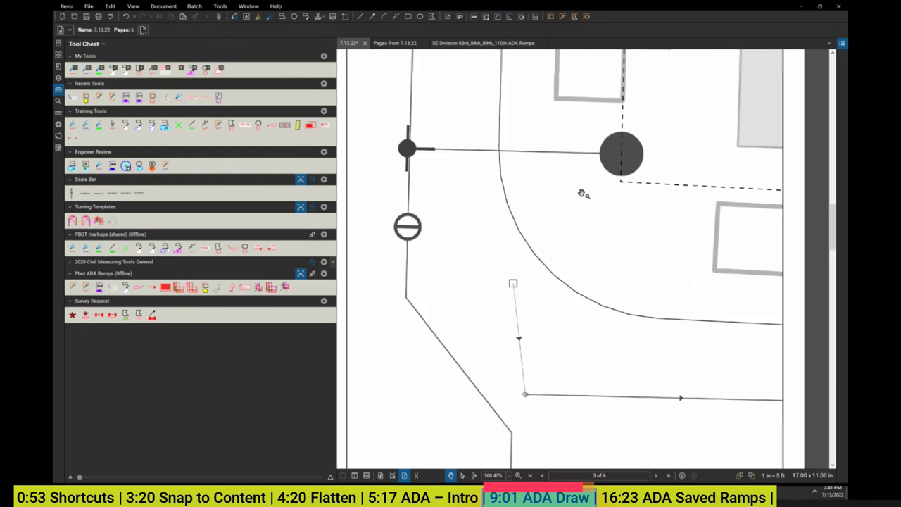
{"action": "scroll", "coordinate": [583, 193], "scroll_direction": "down", "scroll_amount": 2}
{"action": "key", "text": "ctrl+y"}
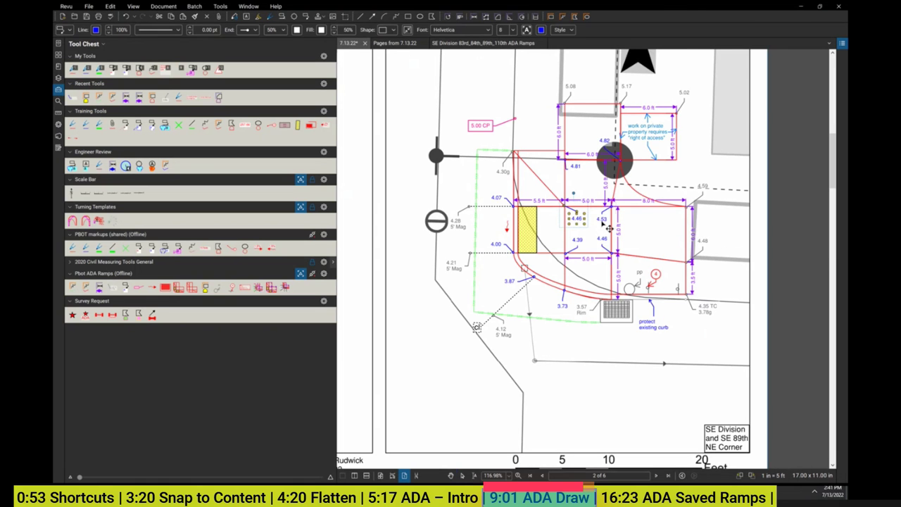
{"action": "key", "text": "ctrl+y"}
{"action": "key", "text": "ctrl+y"}
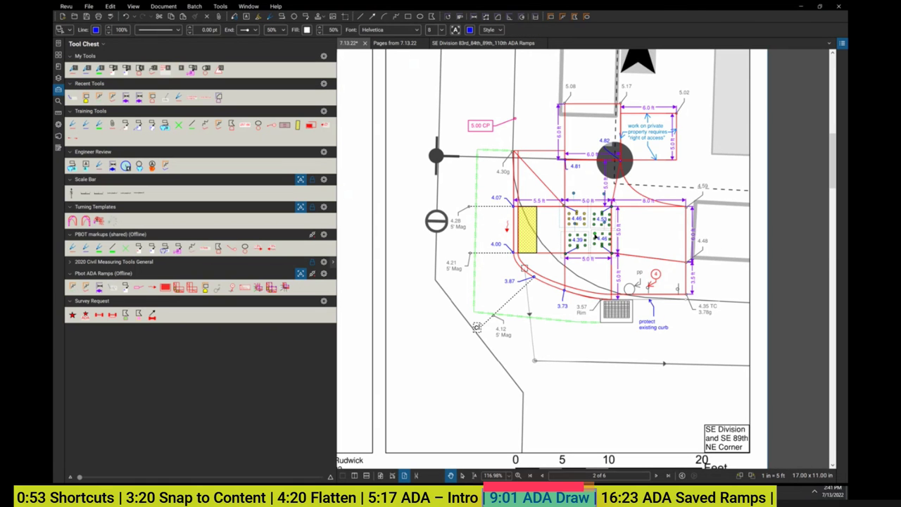
{"action": "key", "text": "ctrl+z"}
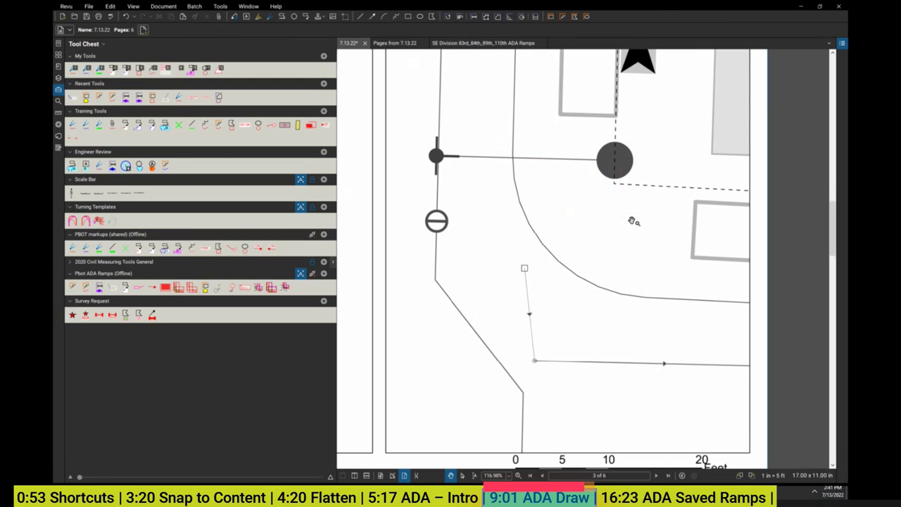
Paste the 4.46, 4.53, 4.39, 4.46 callouts and copy 4.46 to the right-edge corners.
{"action": "left_click", "coordinate": [110, 6]}
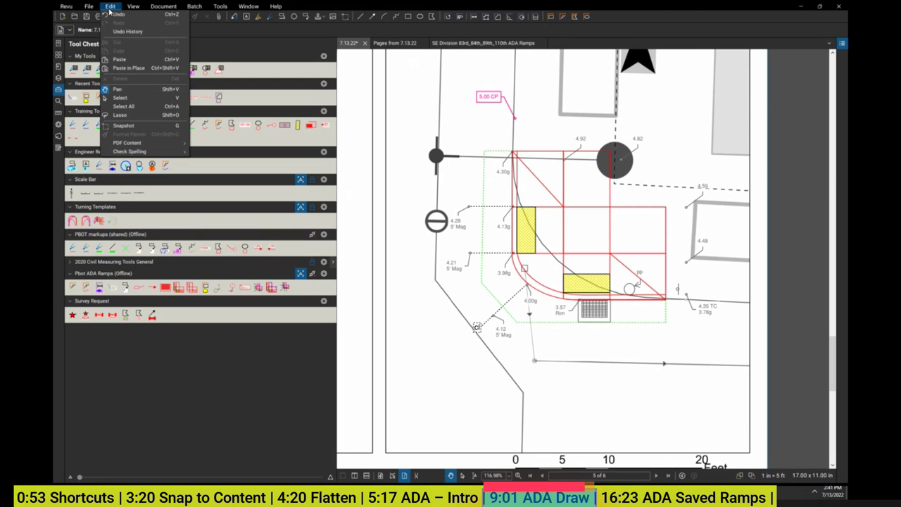
{"action": "left_click", "coordinate": [134, 71]}
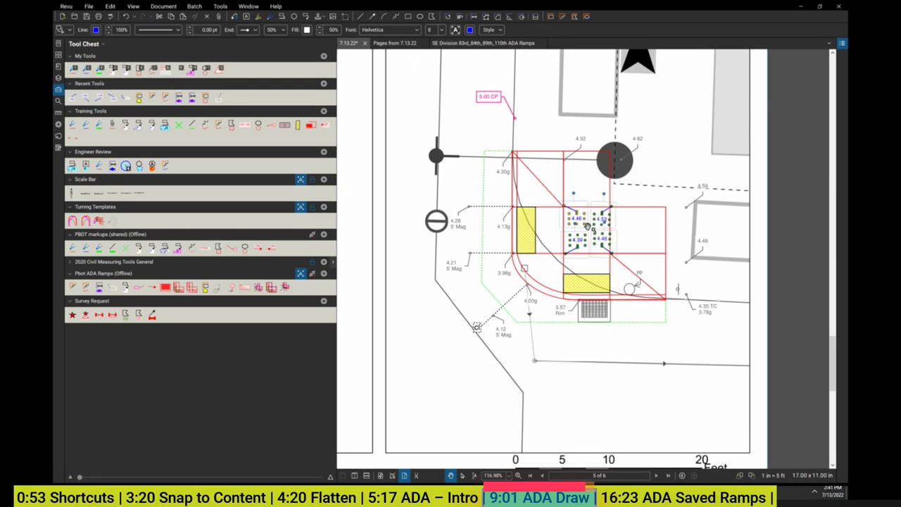
{"action": "scroll", "coordinate": [591, 227], "scroll_direction": "up", "scroll_amount": 3}
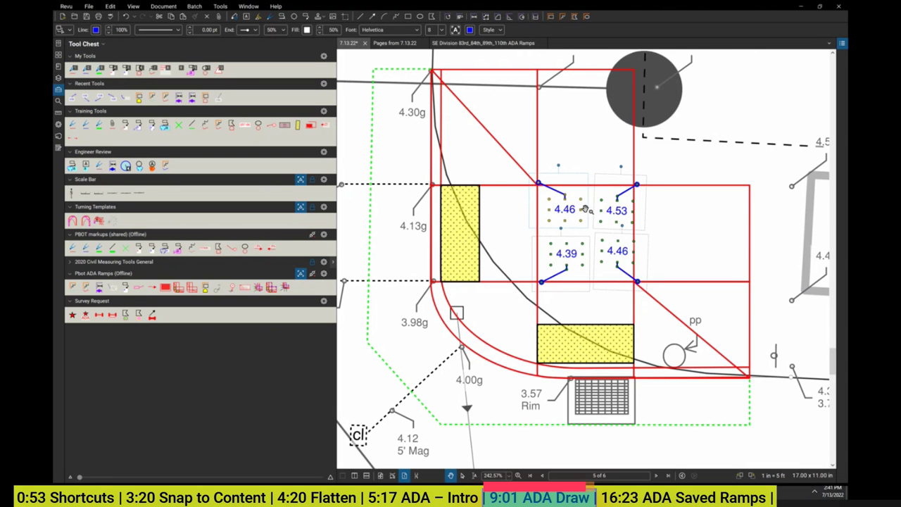
{"action": "key", "text": "Escape"}
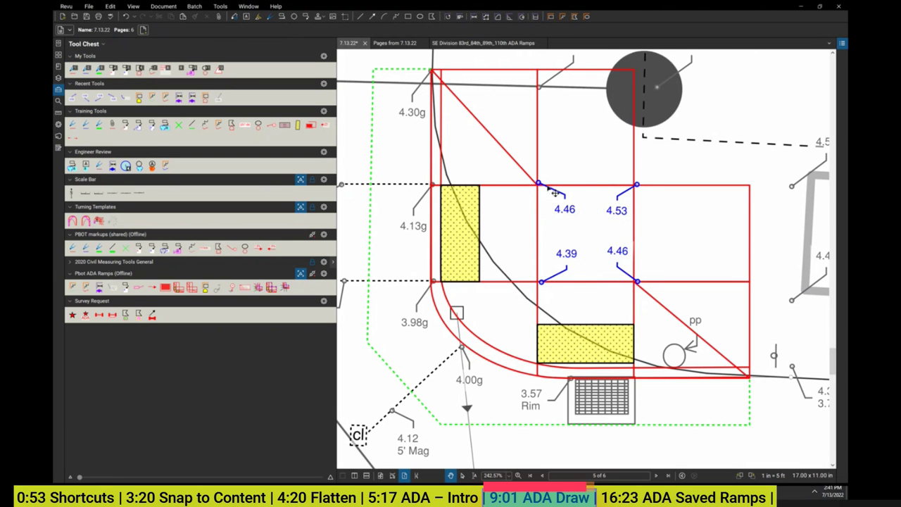
{"action": "left_click", "coordinate": [626, 215]}
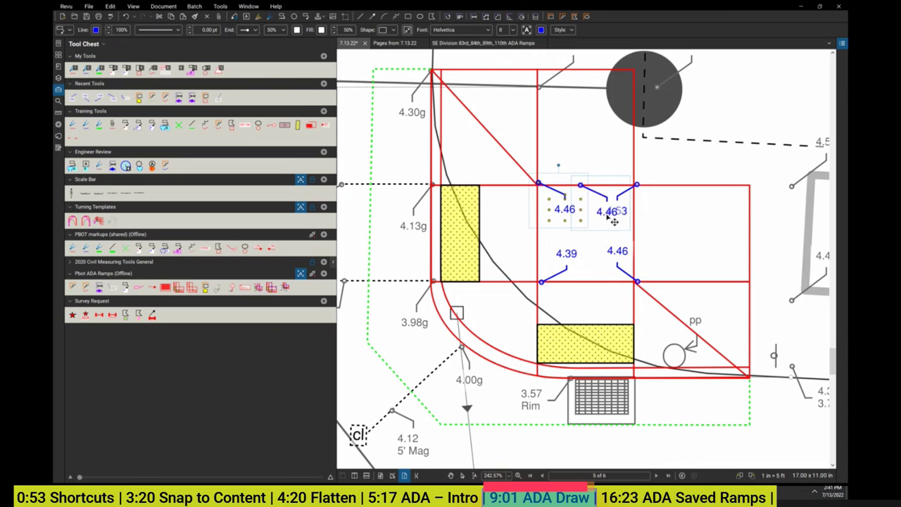
{"action": "mouse_move", "coordinate": [565, 209]}
{"action": "left_mouse_down"}
{"action": "mouse_move", "coordinate": [771, 214]}
{"action": "mouse_move", "coordinate": [780, 223]}
{"action": "mouse_move", "coordinate": [783, 258]}
{"action": "mouse_move", "coordinate": [719, 278]}
{"action": "mouse_move", "coordinate": [723, 261]}
{"action": "left_mouse_up"}
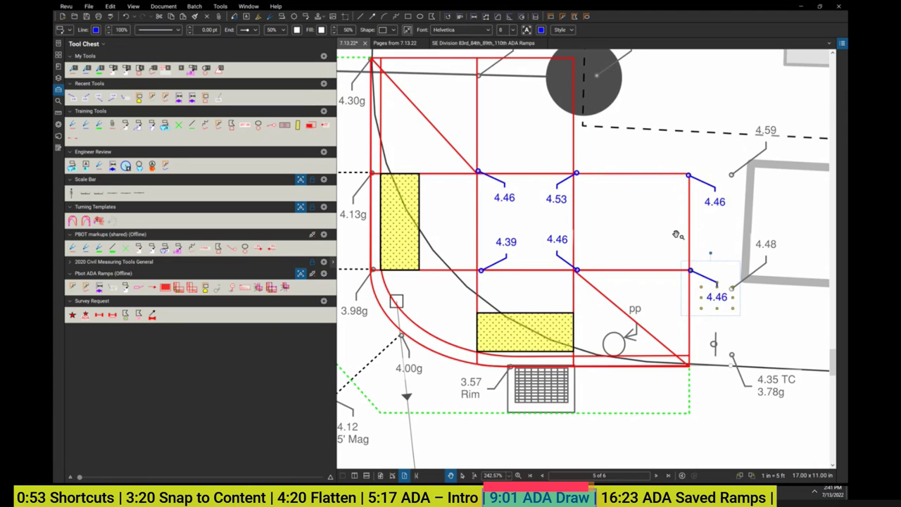
{"action": "scroll", "coordinate": [675, 232], "scroll_direction": "down", "scroll_amount": 1}
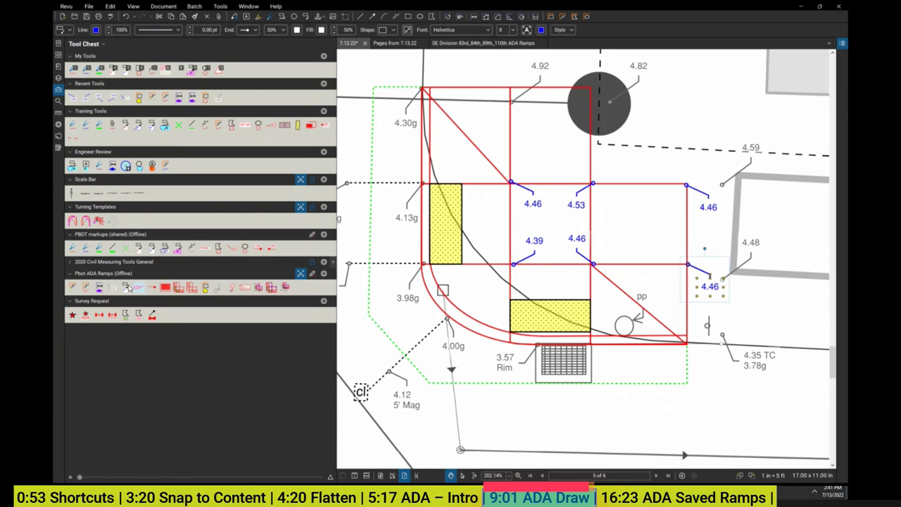
Add 5.0 ft and 6.0 ft length measurements between the top-row corners of the ramp grid.
{"action": "key", "text": "shift+alt+l"}
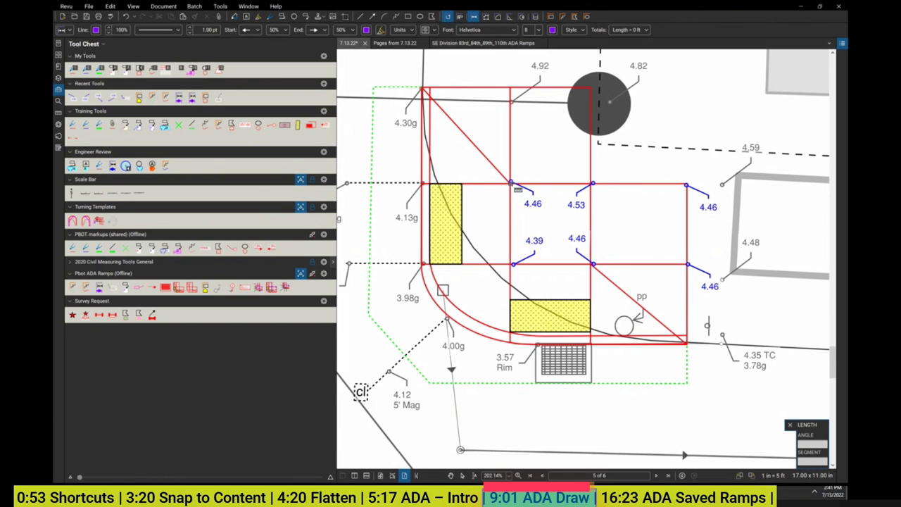
{"action": "left_click", "coordinate": [512, 183]}
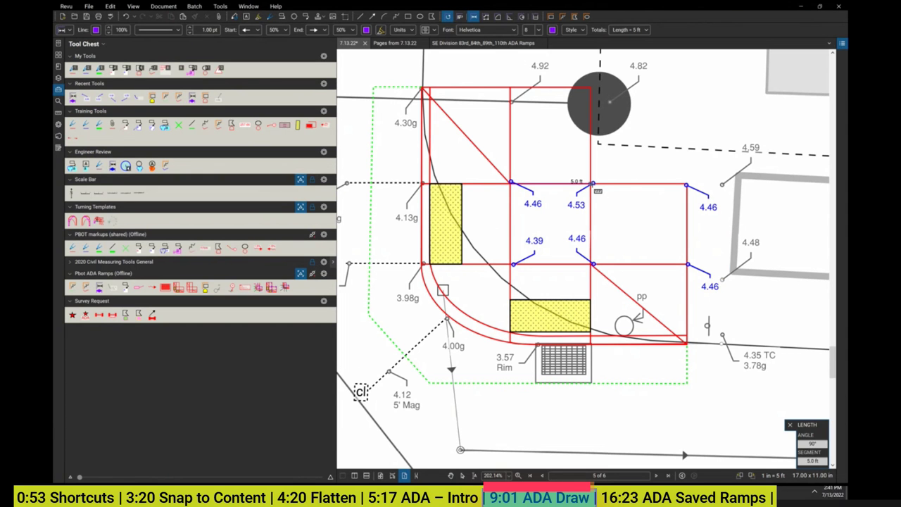
{"action": "left_click", "coordinate": [593, 183]}
{"action": "key", "text": "Escape"}
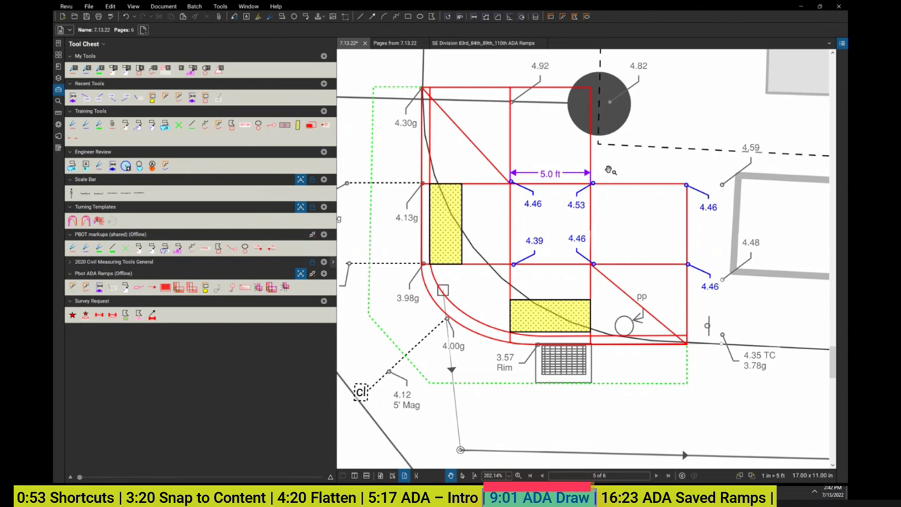
{"action": "left_click", "coordinate": [461, 16]}
{"action": "left_click", "coordinate": [593, 183]}
{"action": "left_click", "coordinate": [687, 184]}
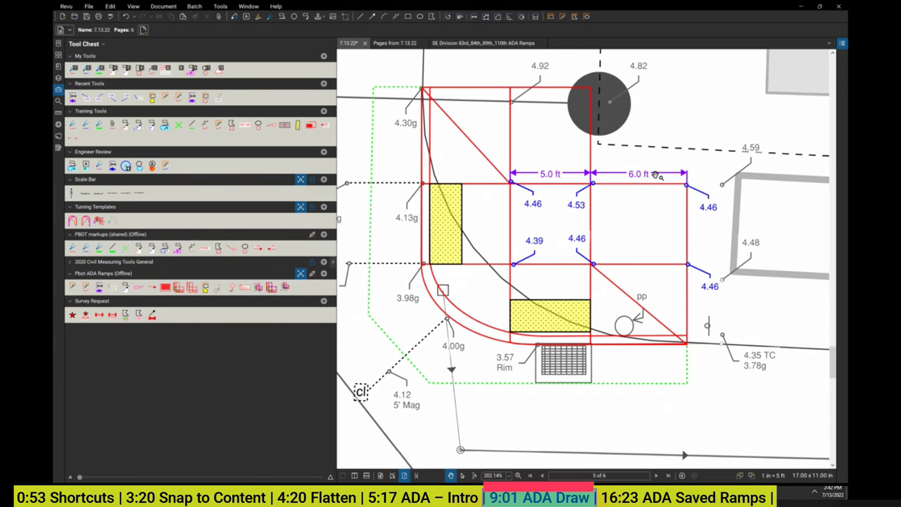
{"action": "scroll", "coordinate": [635, 141], "scroll_direction": "up", "scroll_amount": 2}
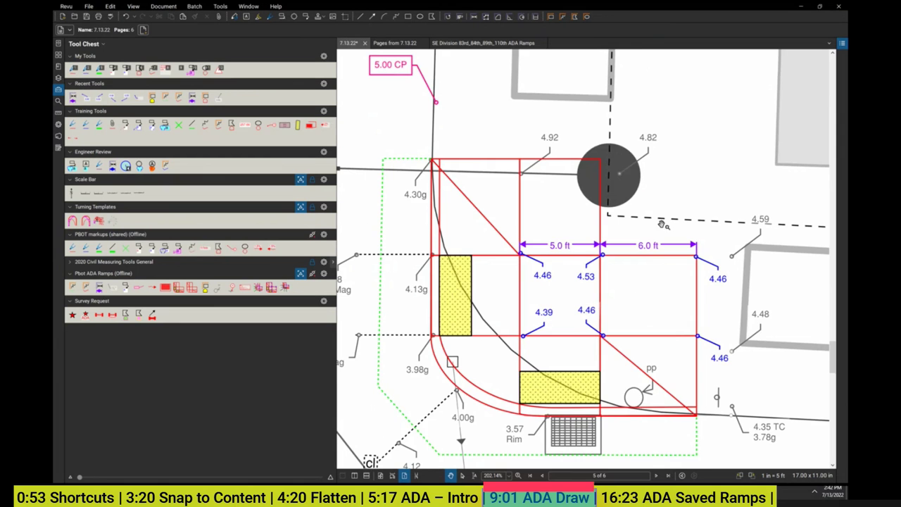
{"action": "scroll", "coordinate": [662, 224], "scroll_direction": "down", "scroll_amount": 2}
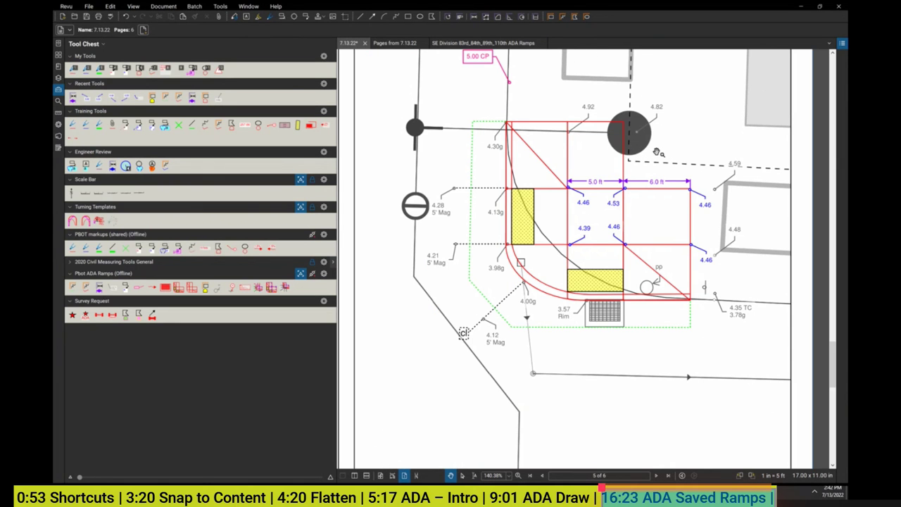
{"action": "scroll", "coordinate": [656, 152], "scroll_direction": "down", "scroll_amount": 1}
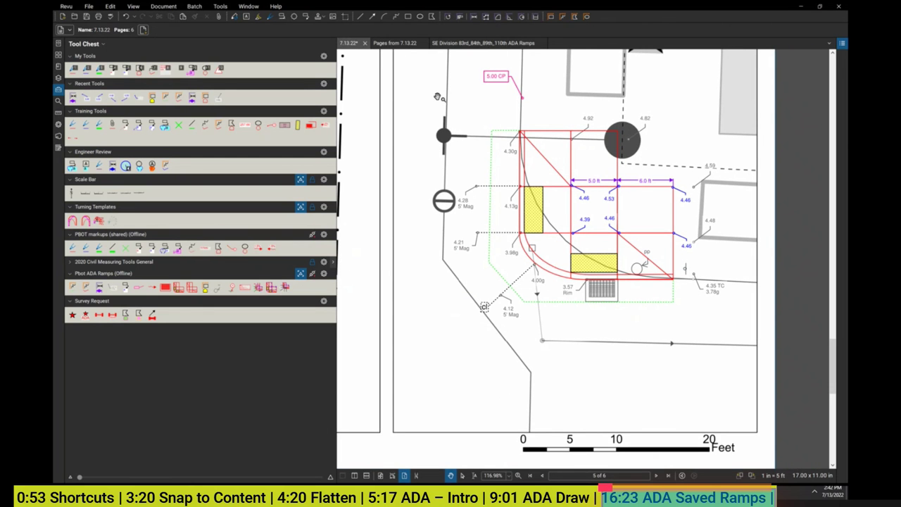
{"action": "mouse_move", "coordinate": [433, 93]}
{"action": "left_mouse_down"}
{"action": "mouse_move", "coordinate": [481, 152]}
{"action": "mouse_move", "coordinate": [759, 359]}
{"action": "left_mouse_up"}
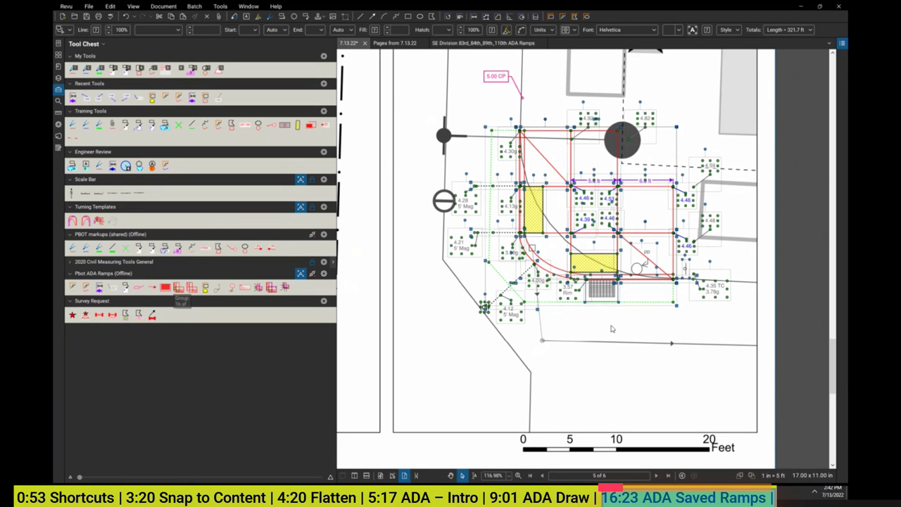
{"action": "left_click", "coordinate": [629, 343]}
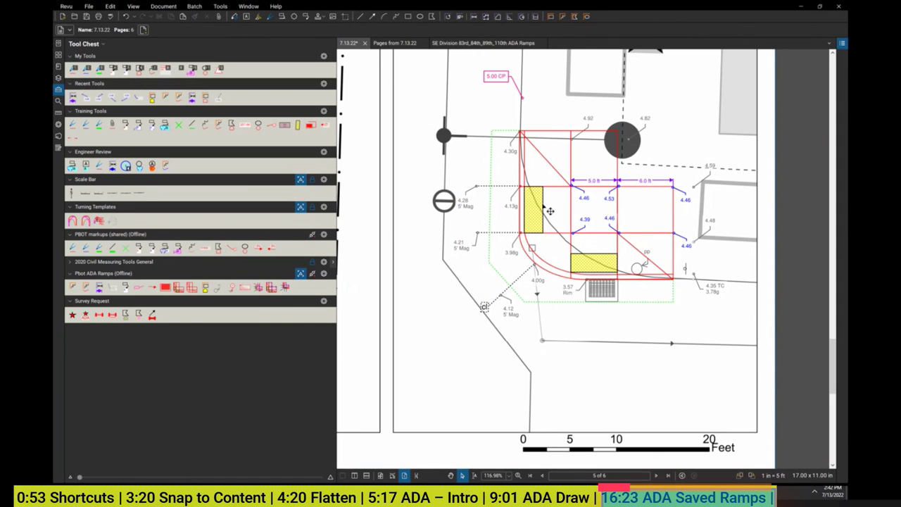
Place the saved ramp group on the west corner of SE 89th Ave, rotated about 90°.
{"action": "left_click", "coordinate": [180, 288]}
{"action": "scroll", "coordinate": [739, 179], "scroll_direction": "down", "scroll_amount": 2}
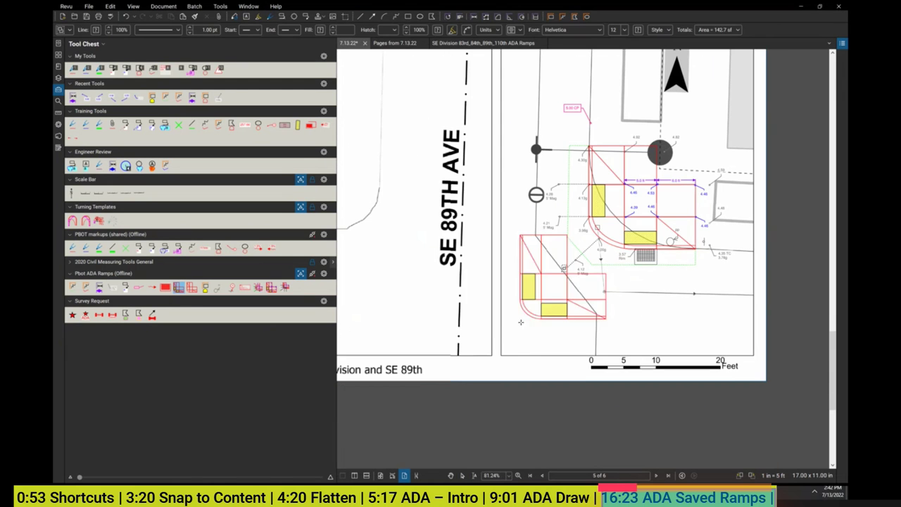
{"action": "left_click_drag", "start_coordinate": [474, 310], "coordinate": [647, 309]}
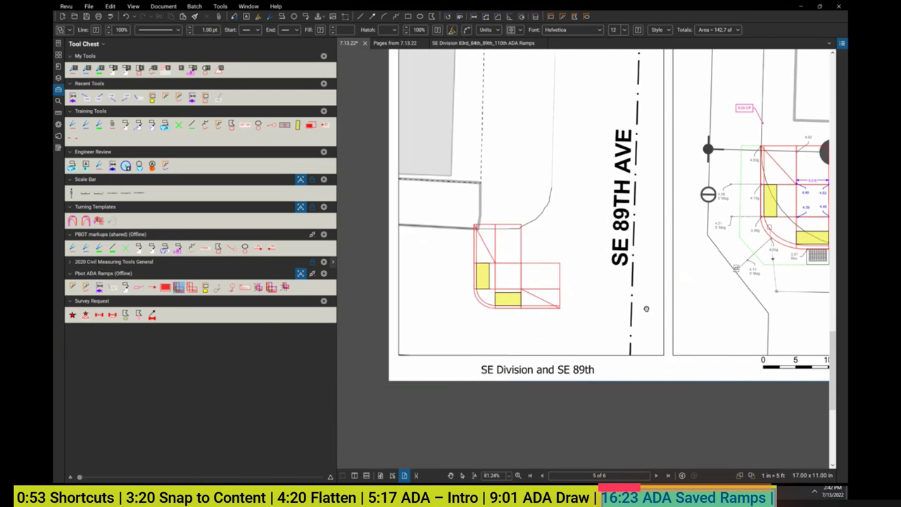
{"action": "left_click", "coordinate": [539, 179]}
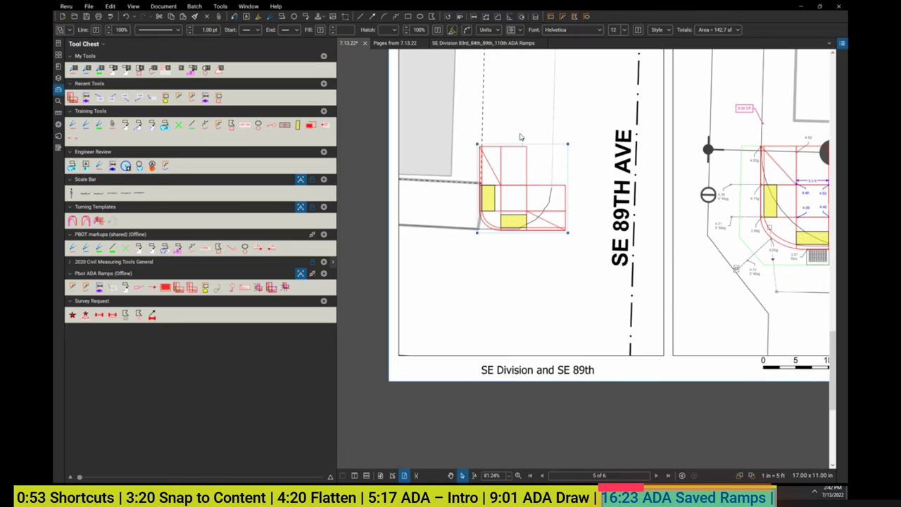
{"action": "left_click_drag", "start_coordinate": [525, 141], "coordinate": [398, 173]}
{"action": "scroll", "coordinate": [513, 224], "scroll_direction": "up", "scroll_amount": 1}
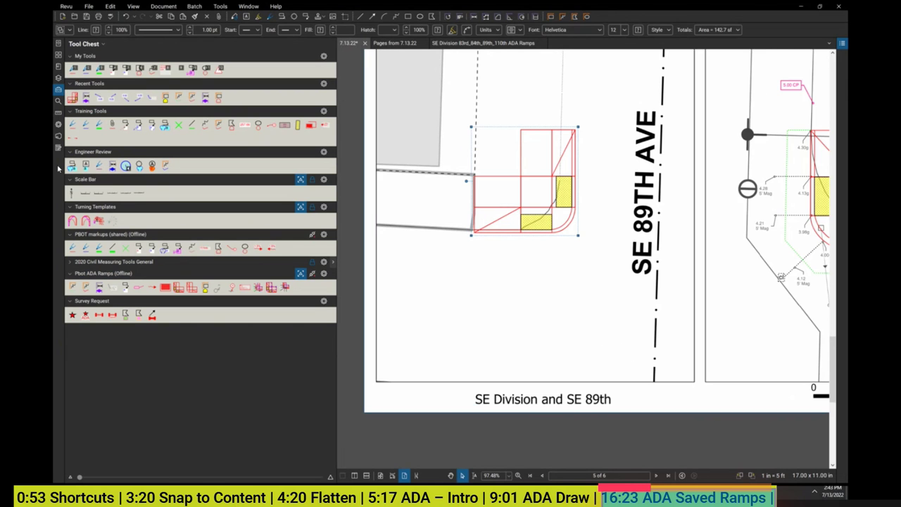
Set the ramp group's rotation to 273° and nudge it slightly left.
{"action": "key", "text": "alt+p"}
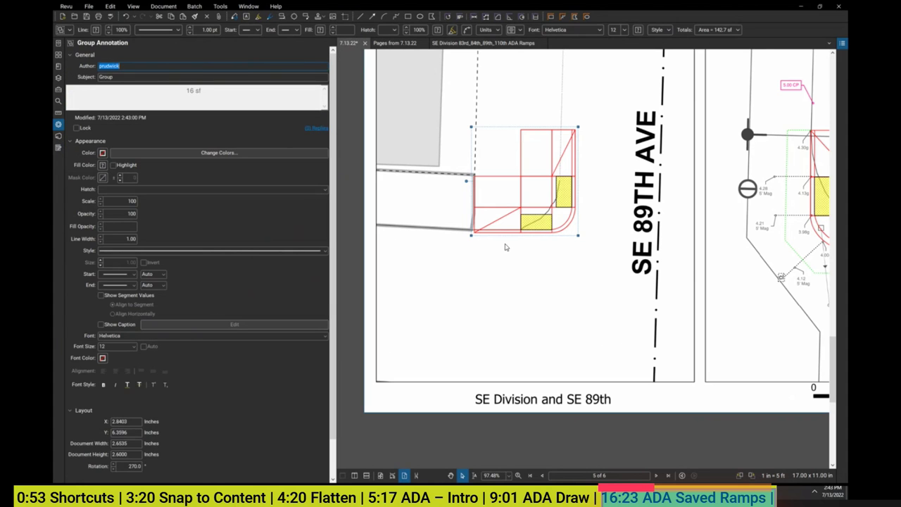
{"action": "left_click", "coordinate": [121, 466]}
{"action": "scroll", "coordinate": [117, 468], "scroll_direction": "up", "scroll_amount": 3}
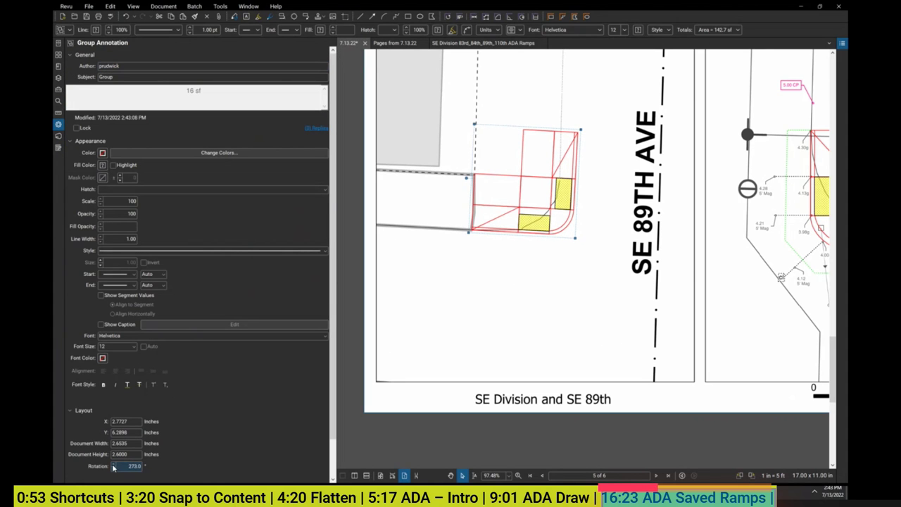
{"action": "key", "text": "Left"}
{"action": "key", "text": "Left"}
{"action": "key", "text": "Left"}
{"action": "key", "text": "Left"}
{"action": "key", "text": "Left"}
{"action": "key", "text": "Left"}
{"action": "key", "text": "Left"}
{"action": "key", "text": "Left"}
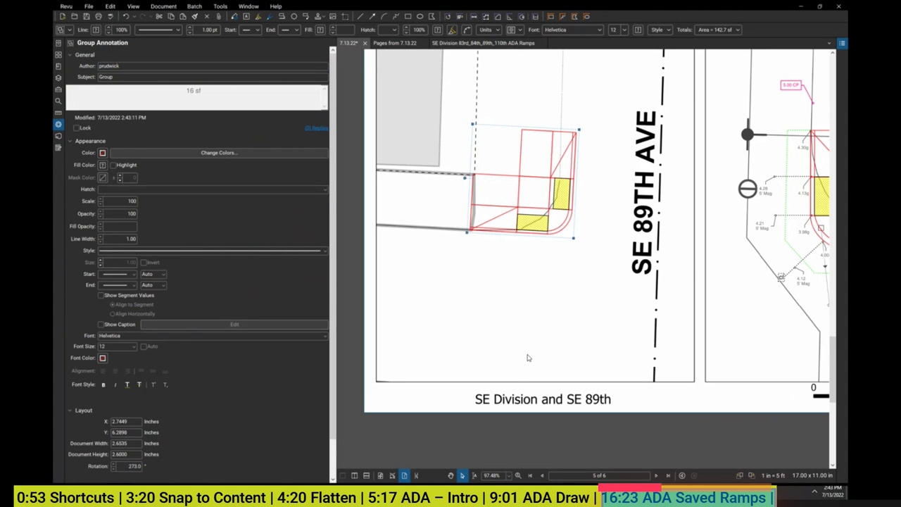
{"action": "left_click", "coordinate": [555, 282]}
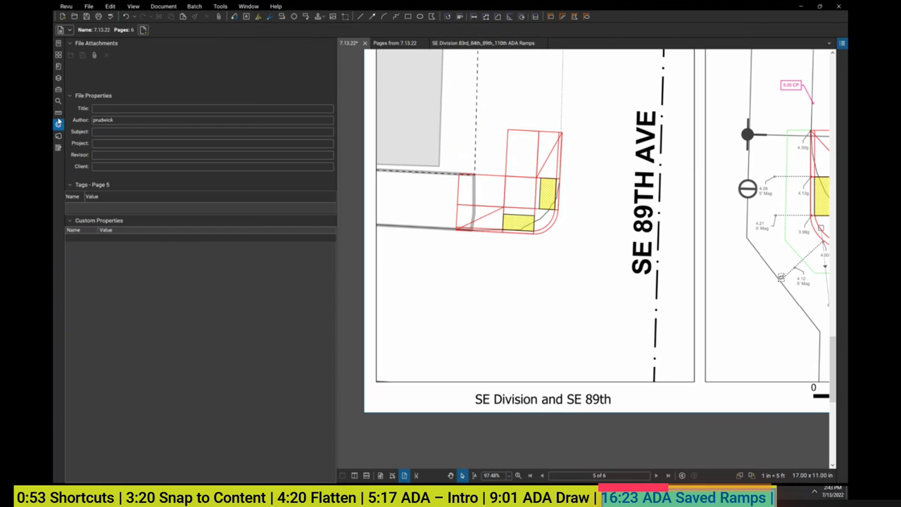
Place the saved dimensioned ADA ramp tool below the rotated ramp.
{"action": "left_click", "coordinate": [59, 90]}
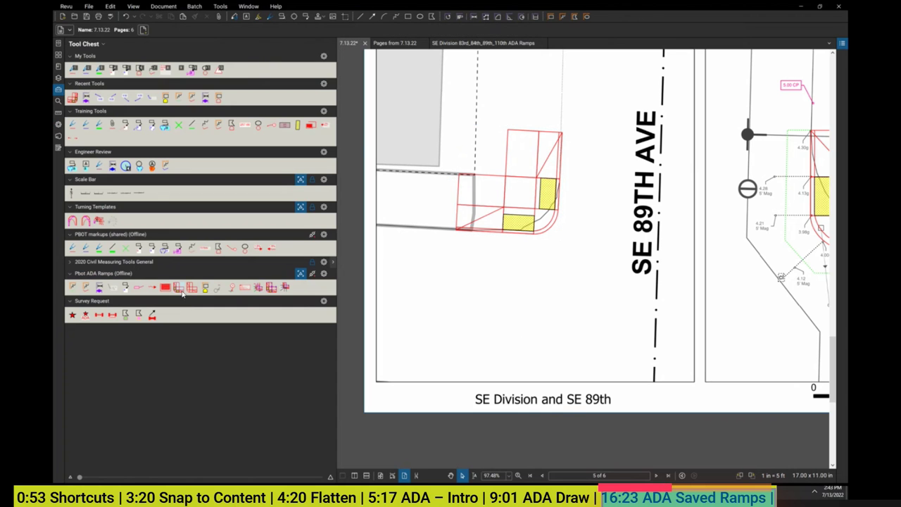
{"action": "left_click", "coordinate": [259, 288]}
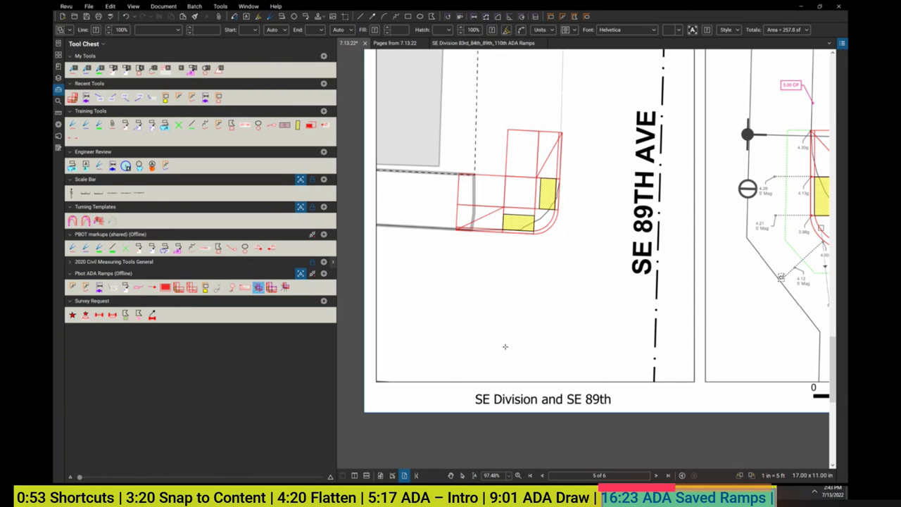
{"action": "scroll", "coordinate": [425, 406], "scroll_direction": "down", "scroll_amount": 2}
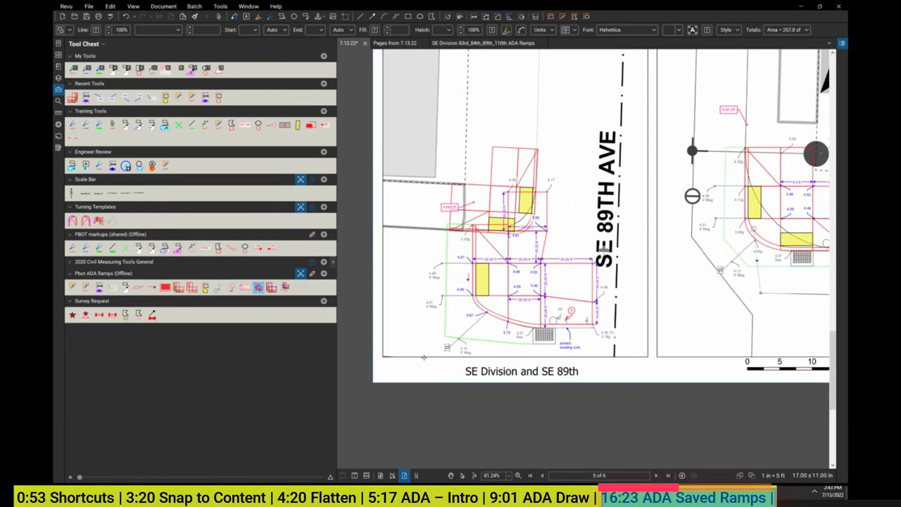
{"action": "left_click", "coordinate": [500, 300]}
Ungroup the placed ramp layout into separate markups.
{"action": "right_click", "coordinate": [502, 288]}
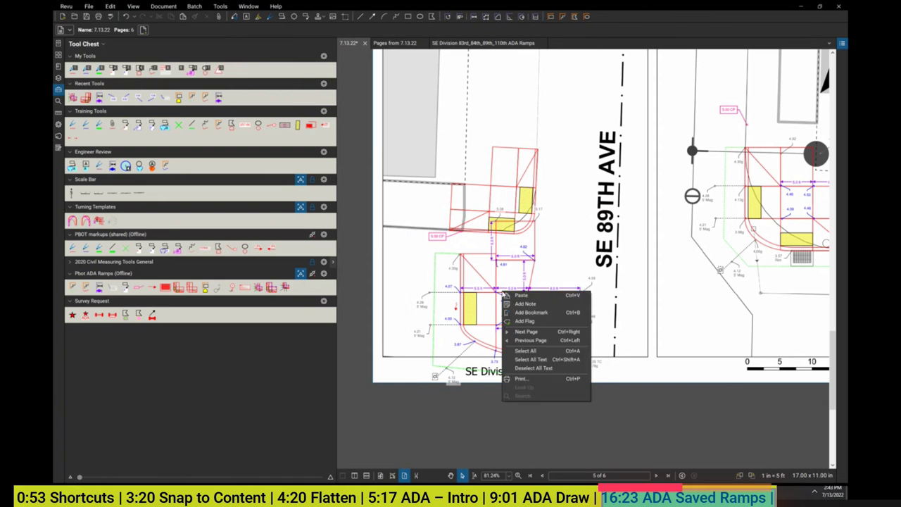
{"action": "left_click", "coordinate": [499, 298]}
{"action": "right_click", "coordinate": [493, 292]}
{"action": "left_click", "coordinate": [497, 290]}
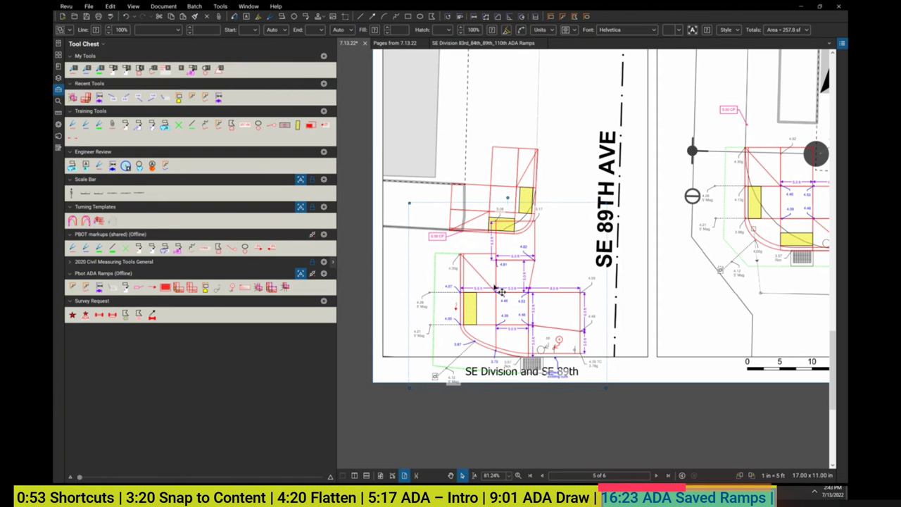
{"action": "right_click", "coordinate": [500, 291]}
{"action": "left_click", "coordinate": [539, 409]}
{"action": "left_click", "coordinate": [542, 285]}
Drag the rotated ramp up, above the new ramp layout.
{"action": "scroll", "coordinate": [524, 292], "scroll_direction": "up", "scroll_amount": 3}
{"action": "scroll", "coordinate": [500, 308], "scroll_direction": "down", "scroll_amount": 3}
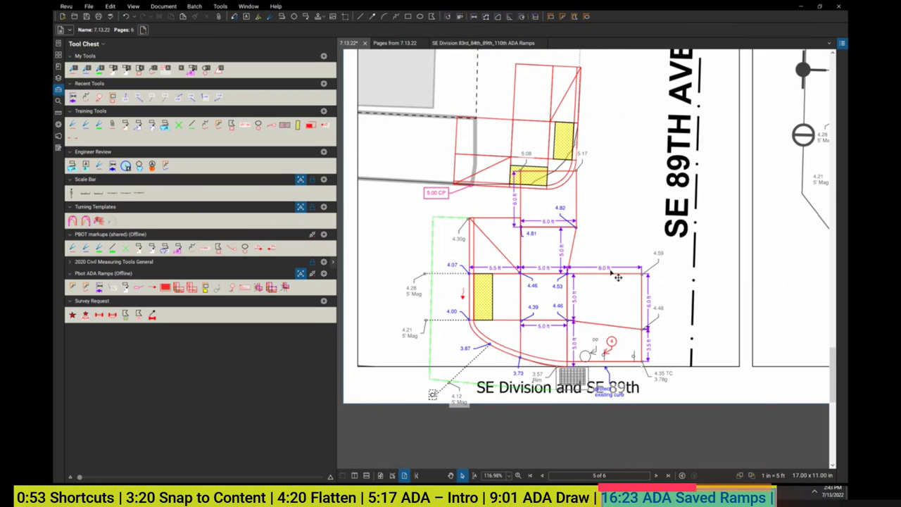
{"action": "scroll", "coordinate": [613, 275], "scroll_direction": "down", "scroll_amount": 1}
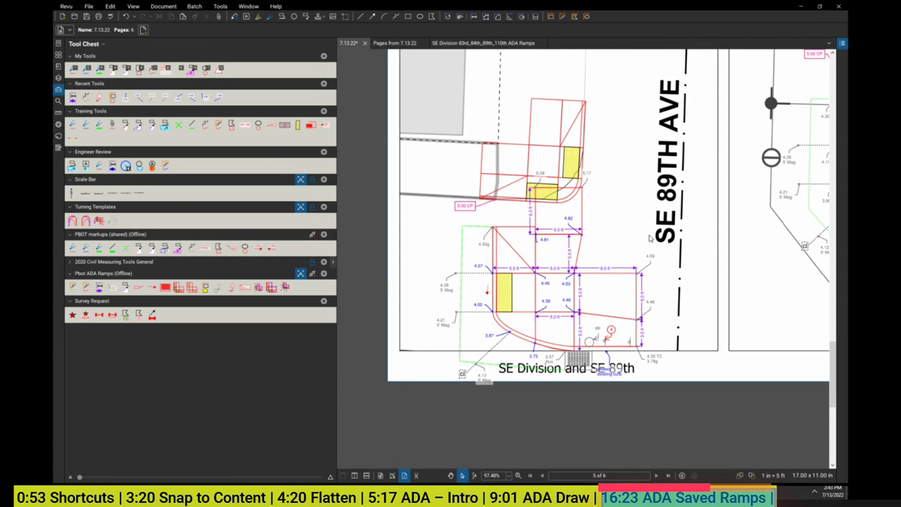
{"action": "scroll", "coordinate": [620, 229], "scroll_direction": "down", "scroll_amount": 2}
{"action": "left_click_drag", "start_coordinate": [566, 213], "coordinate": [587, 152]}
{"action": "scroll", "coordinate": [591, 141], "scroll_direction": "up", "scroll_amount": 2}
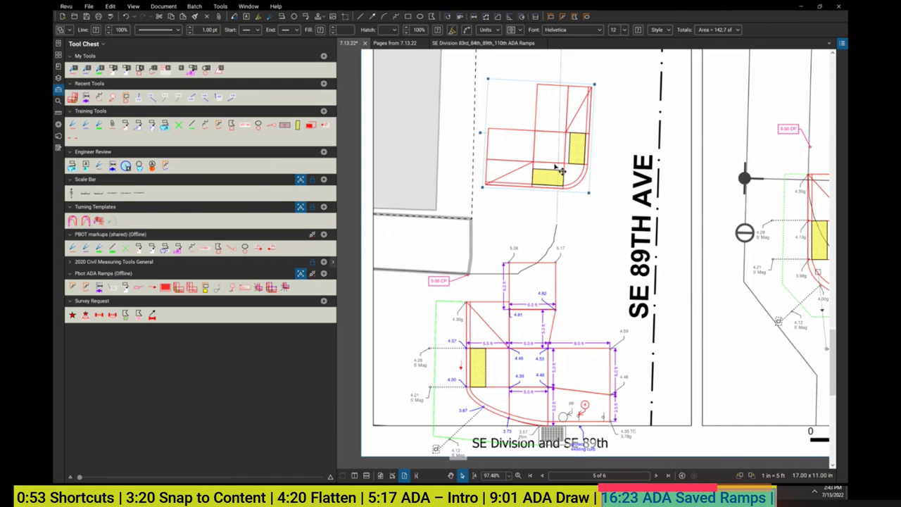
{"action": "scroll", "coordinate": [527, 163], "scroll_direction": "up", "scroll_amount": 1}
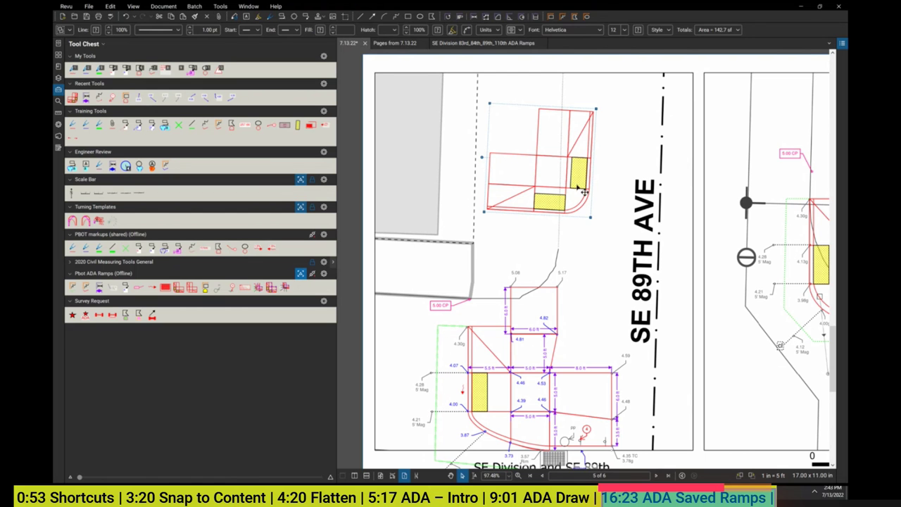
Box-select all markups on the right-hand site plan and group them.
{"action": "scroll", "coordinate": [578, 165], "scroll_direction": "right", "scroll_amount": 3}
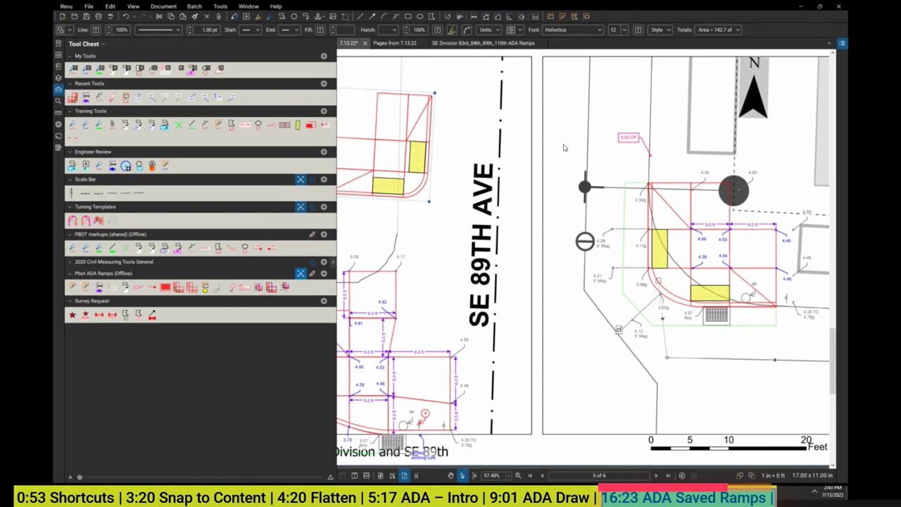
{"action": "scroll", "coordinate": [563, 148], "scroll_direction": "down", "scroll_amount": 1}
{"action": "left_click_drag", "start_coordinate": [525, 116], "coordinate": [768, 366]}
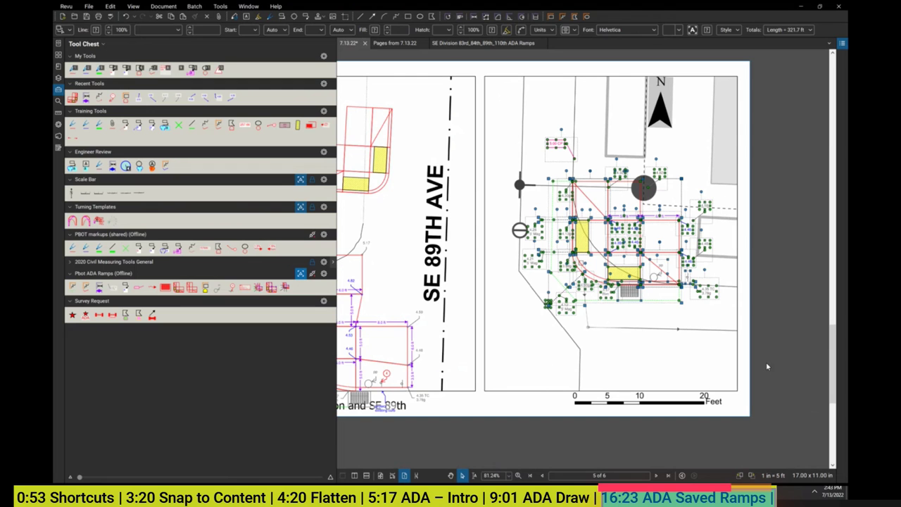
{"action": "right_click", "coordinate": [648, 221]}
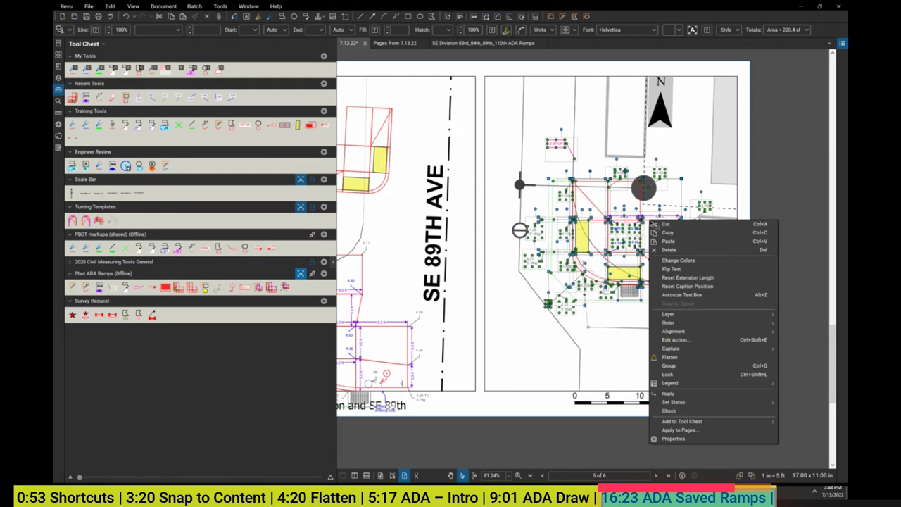
{"action": "left_click", "coordinate": [697, 369]}
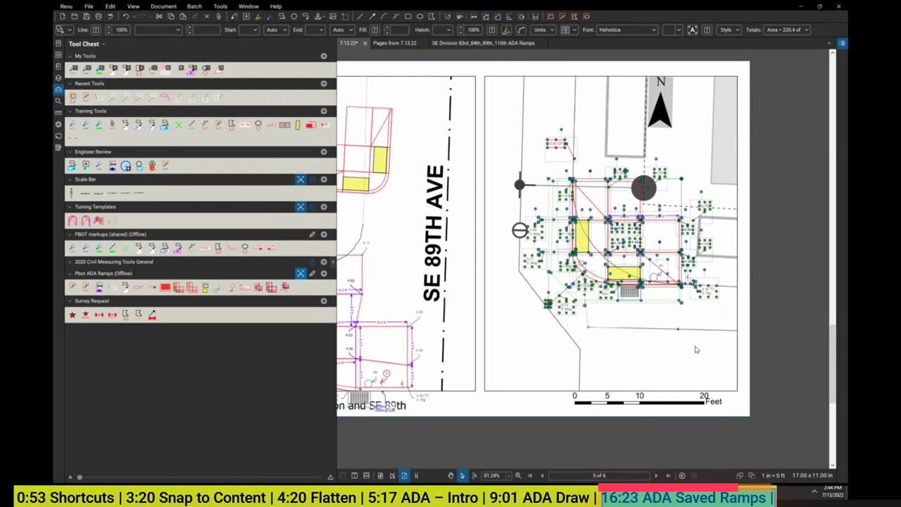
Add the ramp group to the Tool Chest under My Tools.
{"action": "right_click", "coordinate": [629, 254]}
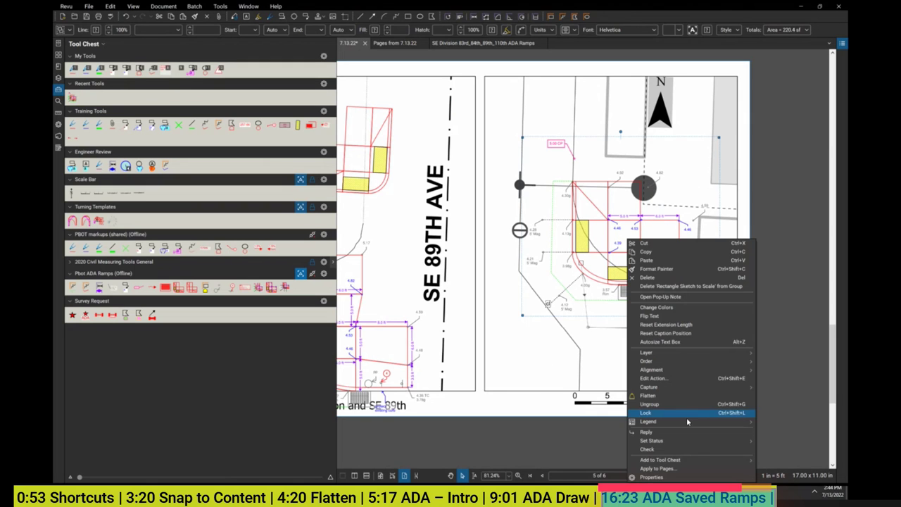
{"action": "mouse_move", "coordinate": [693, 462]}
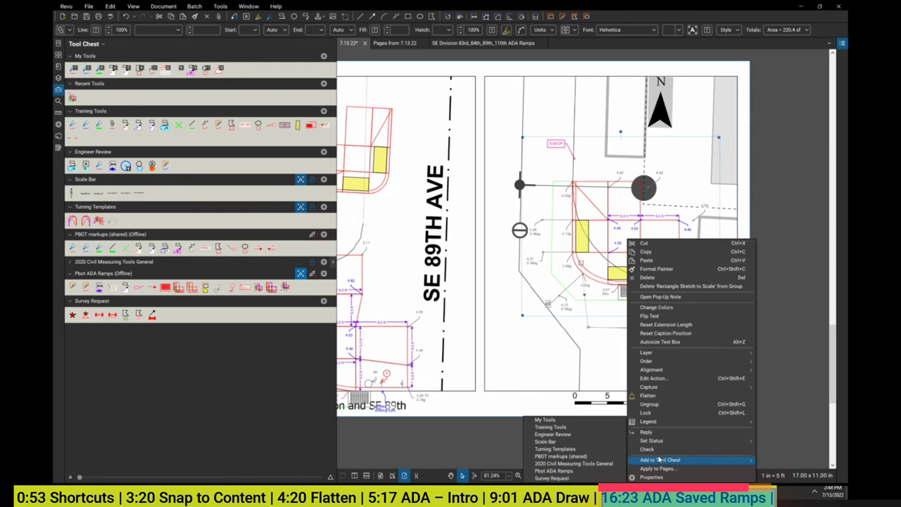
{"action": "left_click", "coordinate": [544, 420]}
{"action": "left_click", "coordinate": [232, 69]}
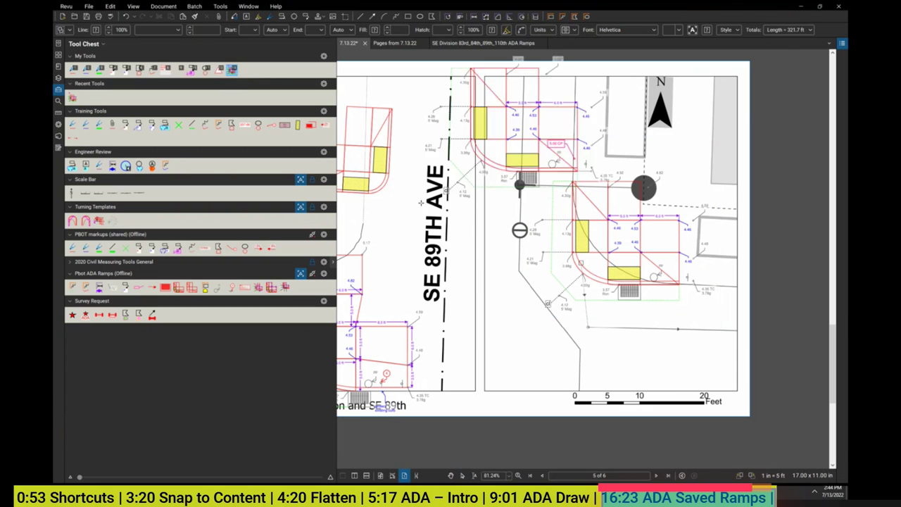
{"action": "key", "text": "Escape"}
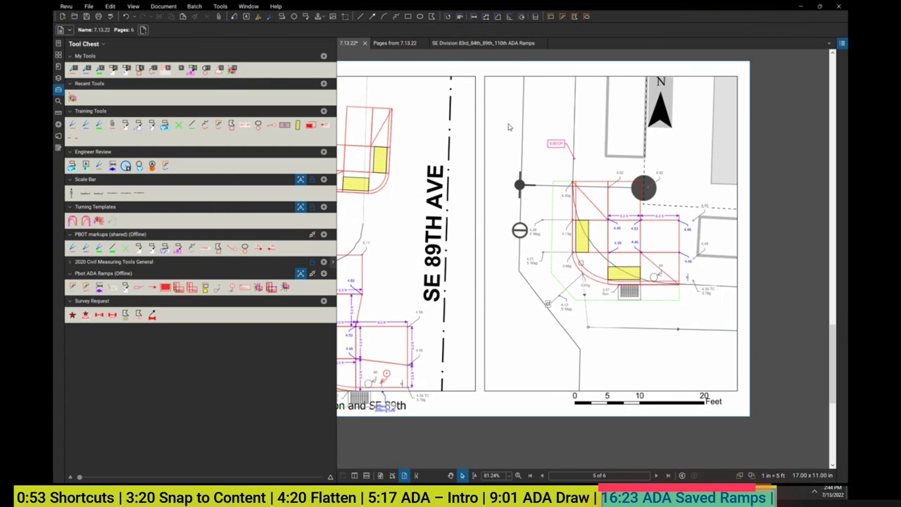
{"action": "left_click_drag", "start_coordinate": [510, 126], "coordinate": [639, 315]}
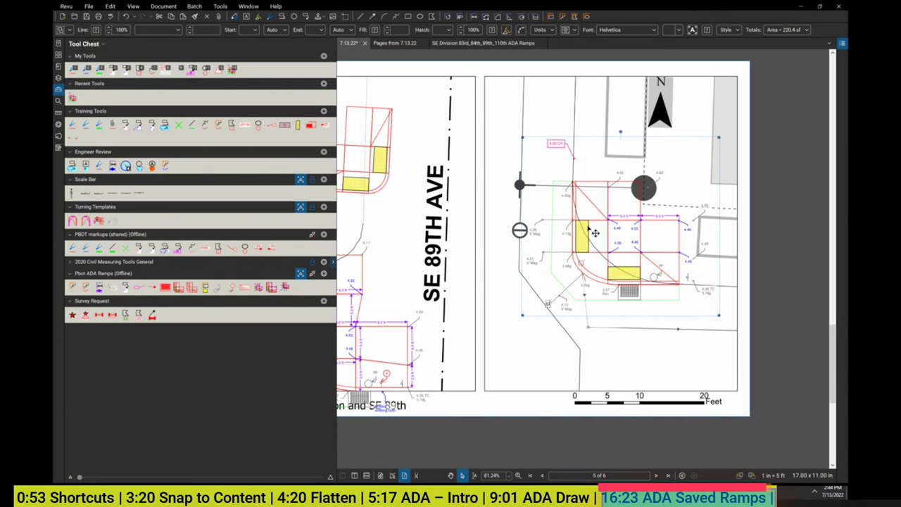
{"action": "left_click", "coordinate": [547, 287]}
{"action": "scroll", "coordinate": [547, 287], "scroll_direction": "left", "scroll_amount": 1}
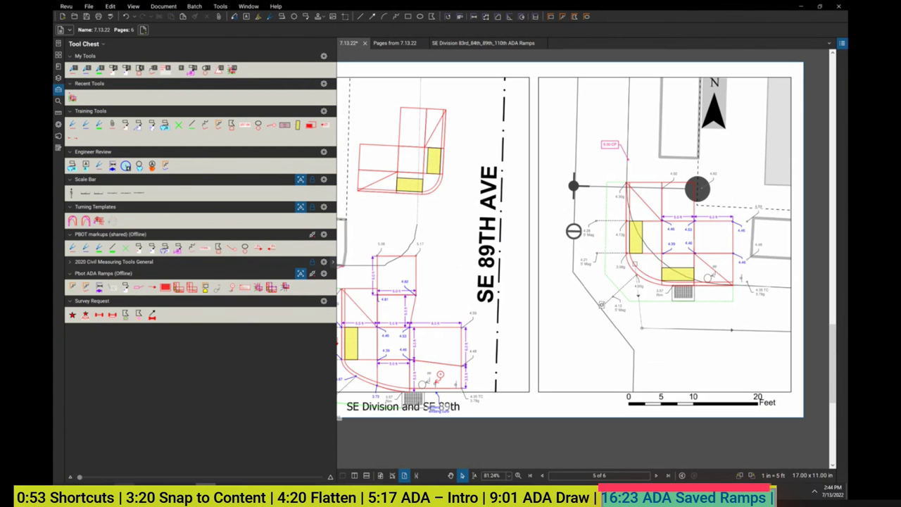